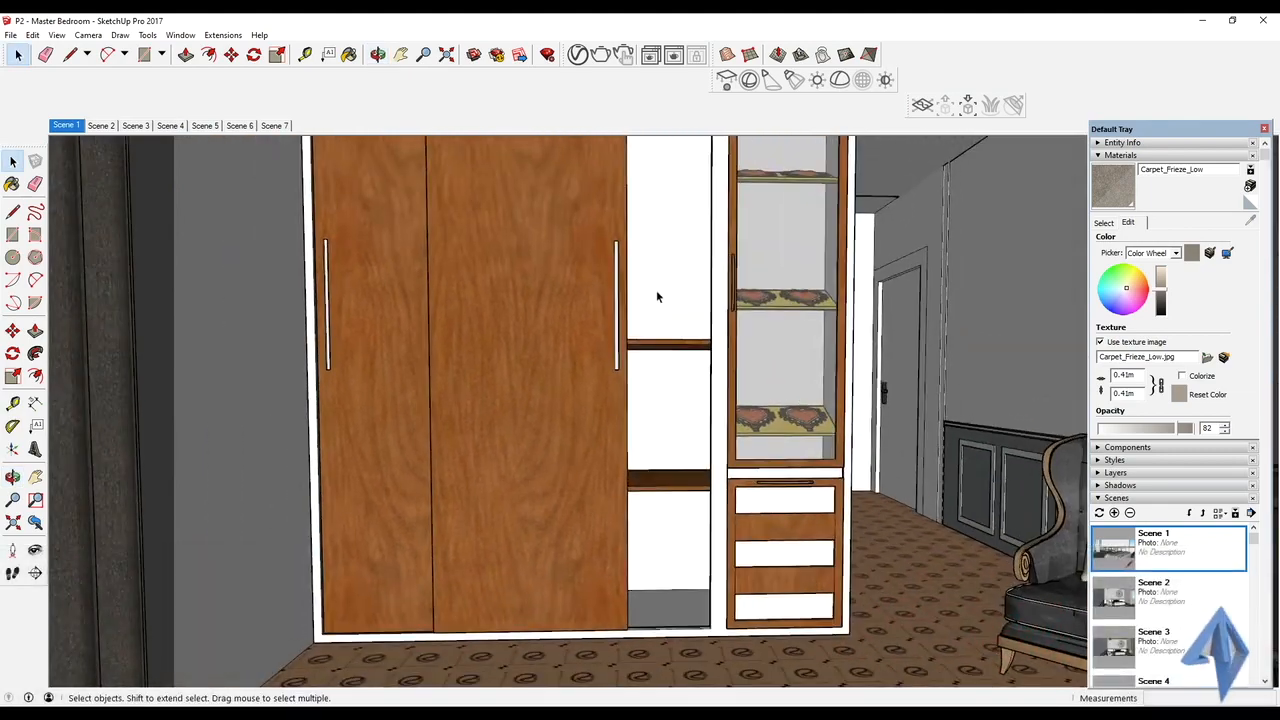
- Switch the model to the Scene 3 view and start an interactive V-Ray render
middle_drag(657, 297, 863, 300)
scroll(711, 297, up, 2)
middle_drag(711, 297, 603, 271)
click(113, 127)
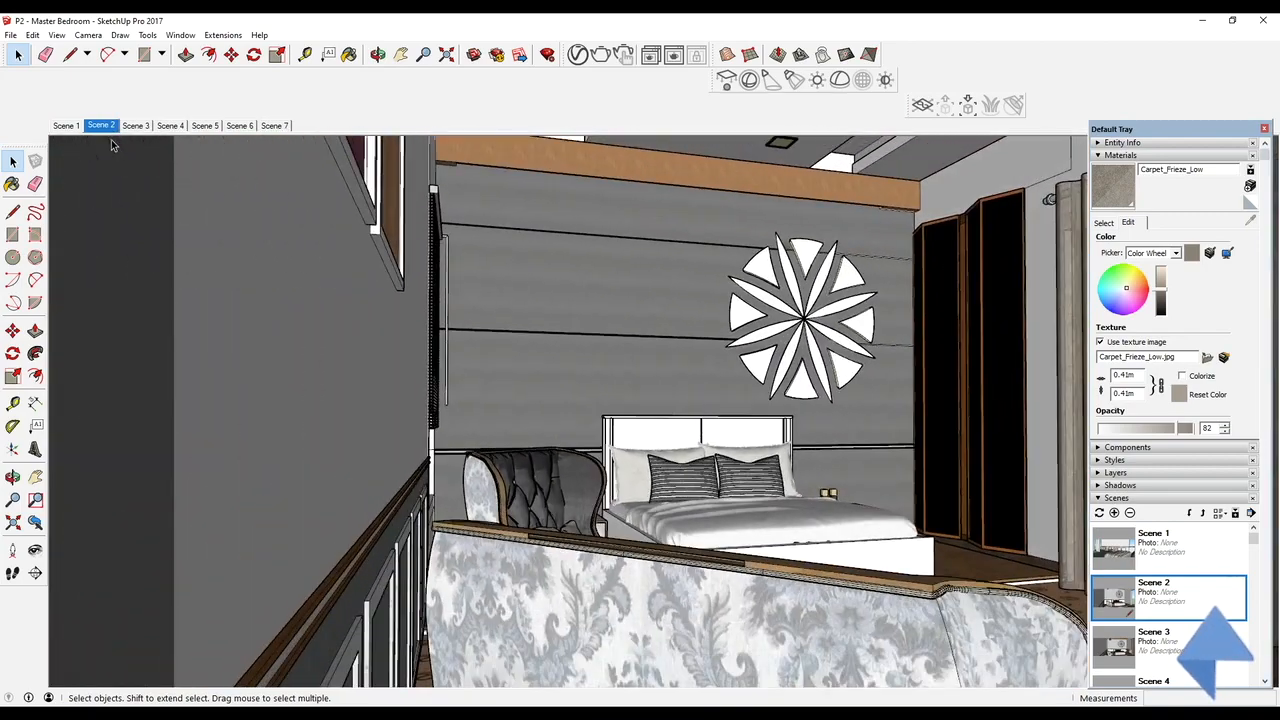
click(134, 126)
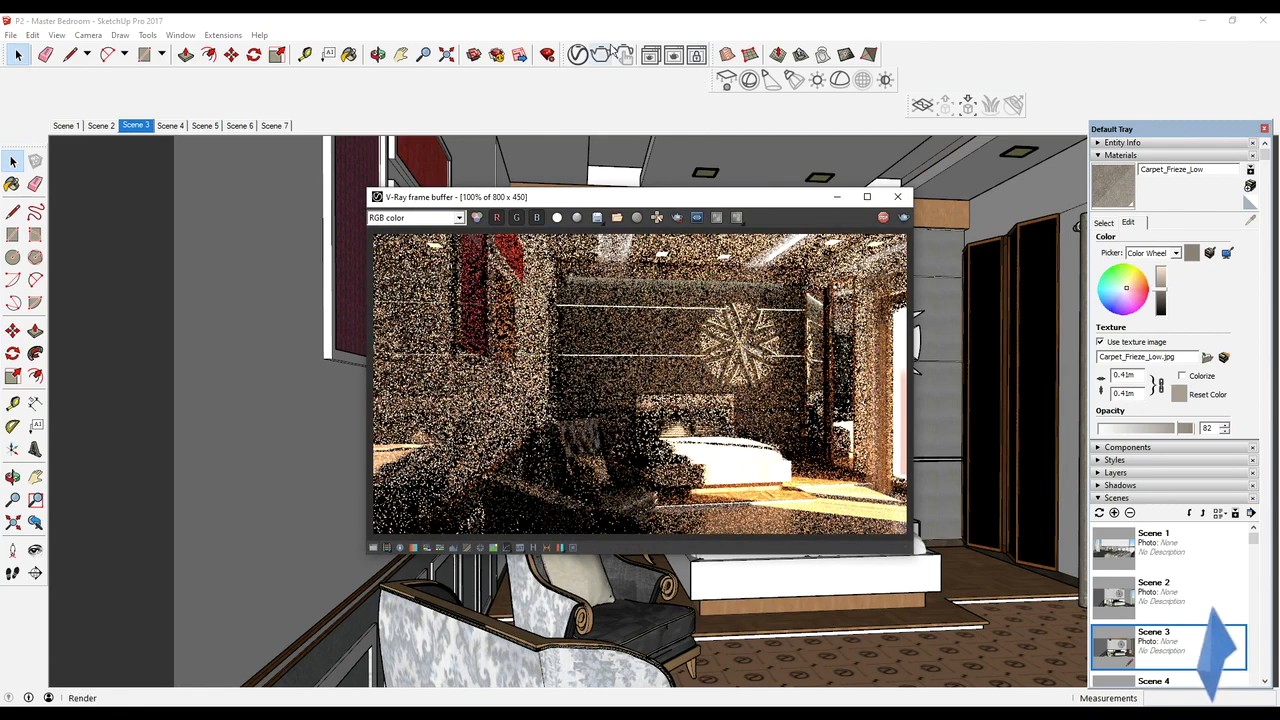
- Review the render output dimensions in the V-Ray render settings and close the Asset Editor
click(577, 55)
click(409, 148)
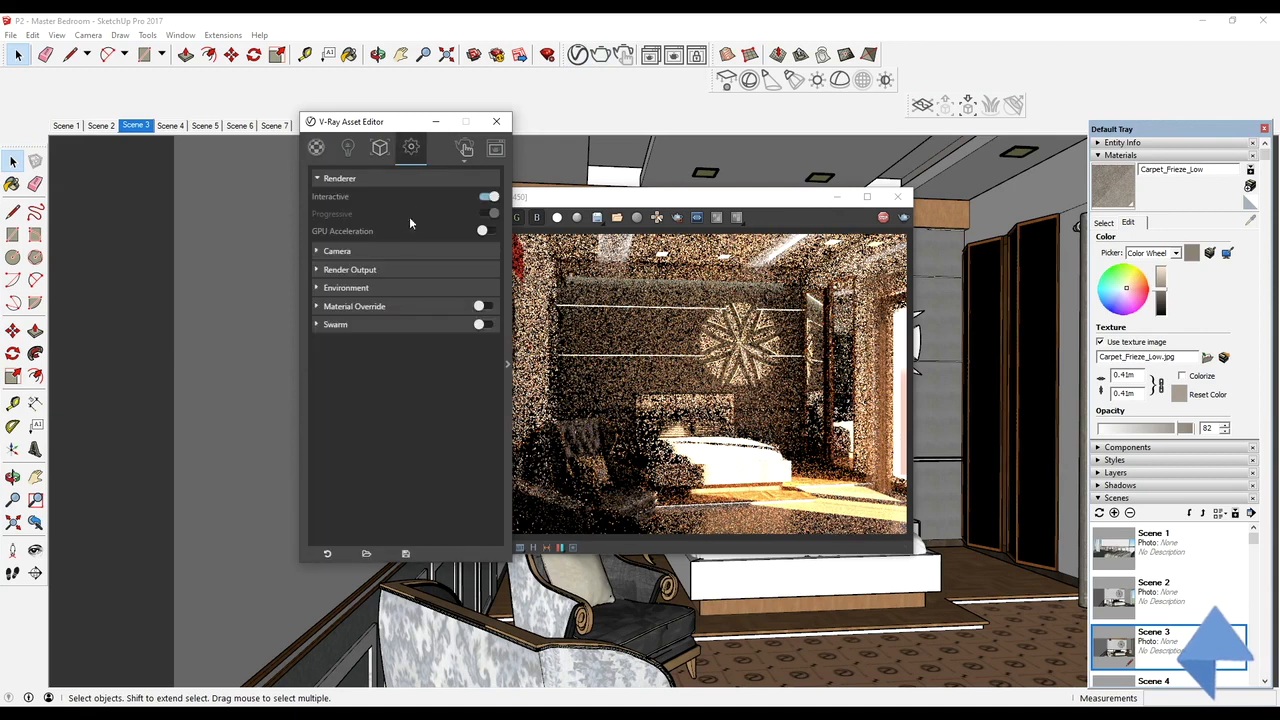
click(317, 270)
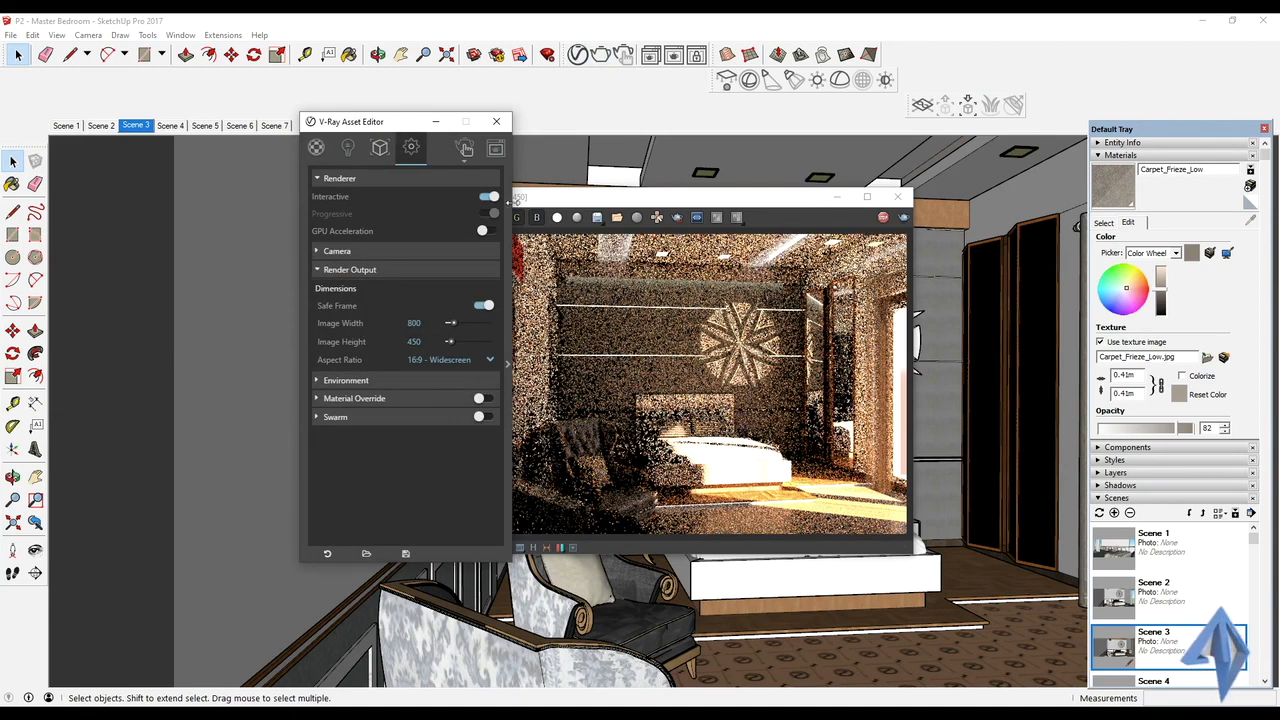
click(495, 122)
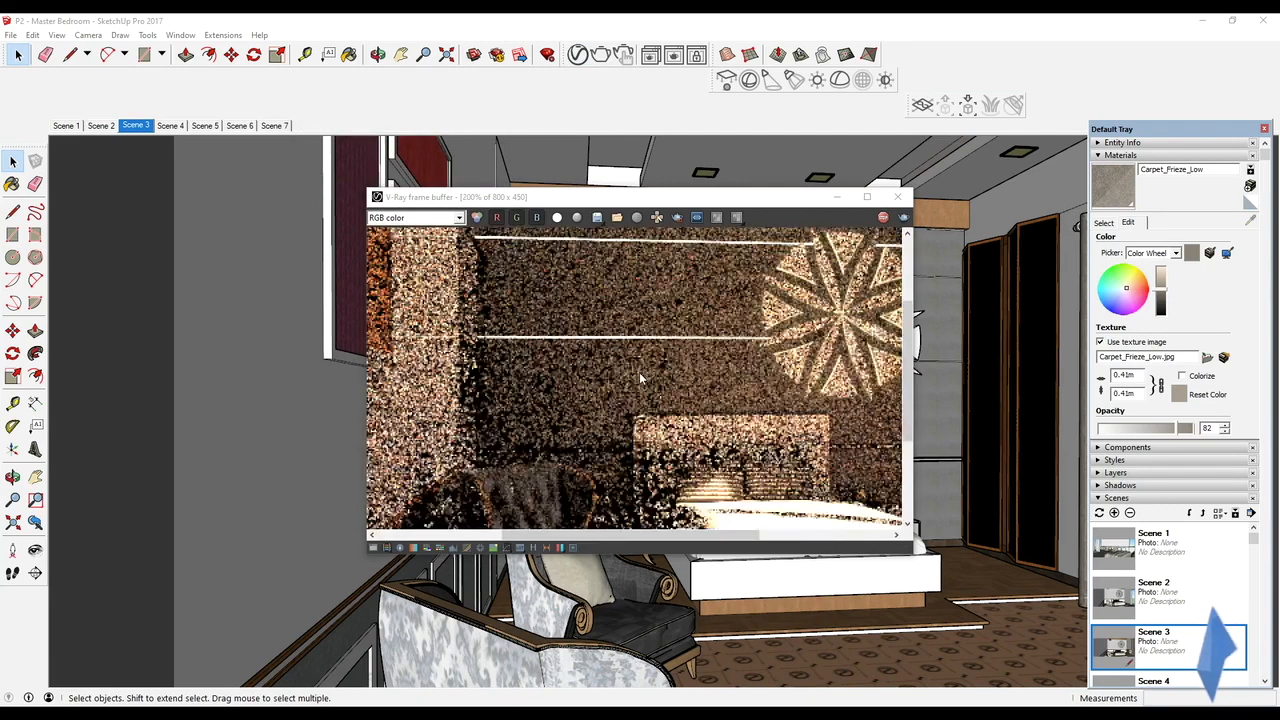
- Preview Scene 2 and Scene 1 in the interactive render and inspect the window reflections on the wall up close
drag(692, 197, 762, 216)
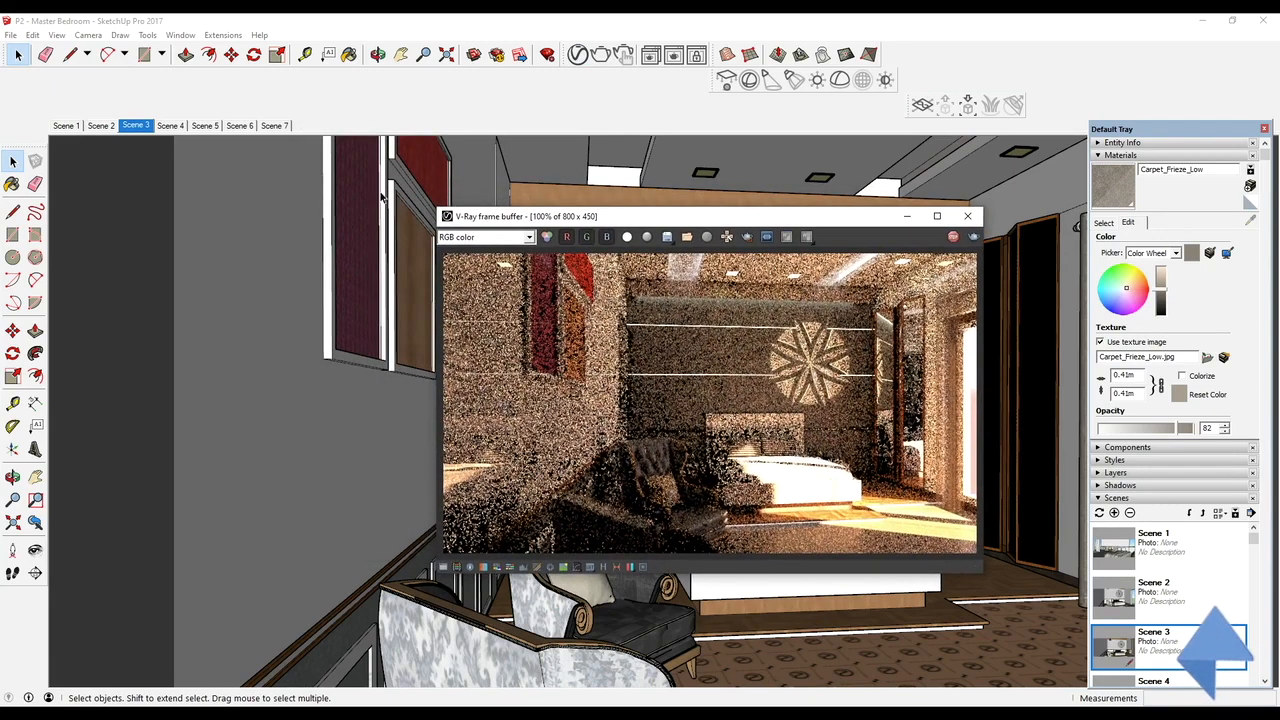
click(101, 126)
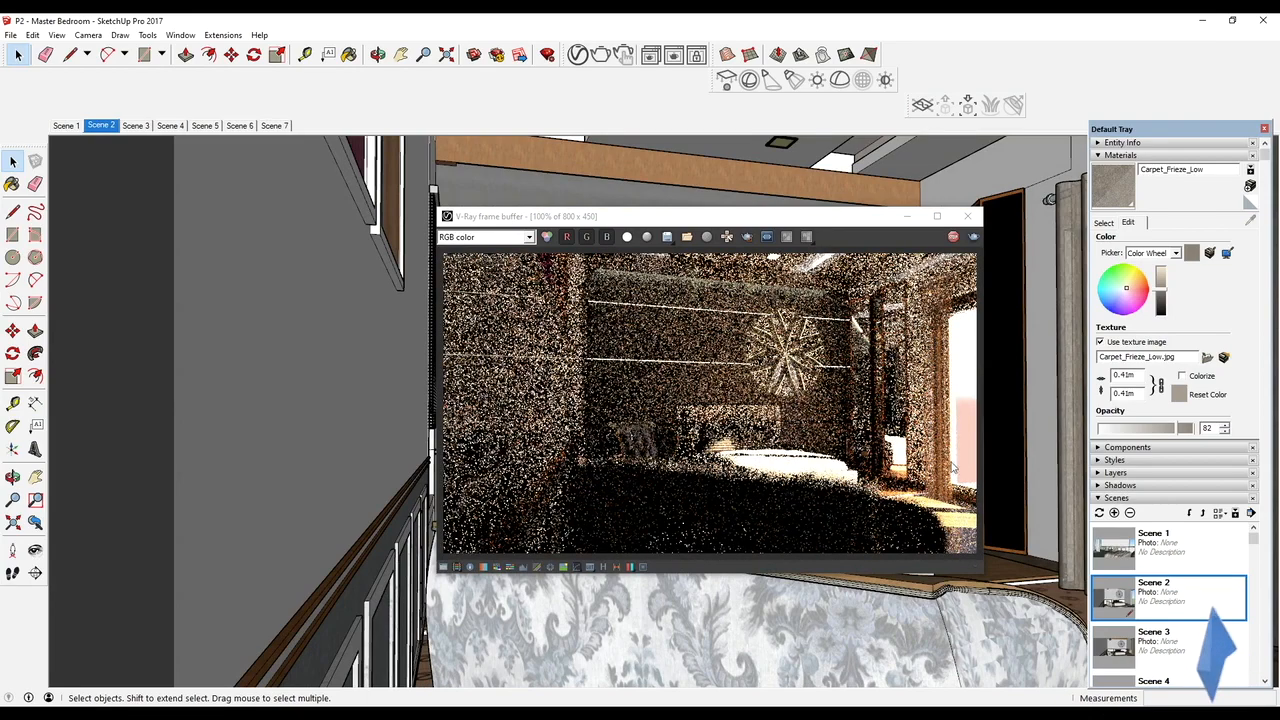
click(68, 127)
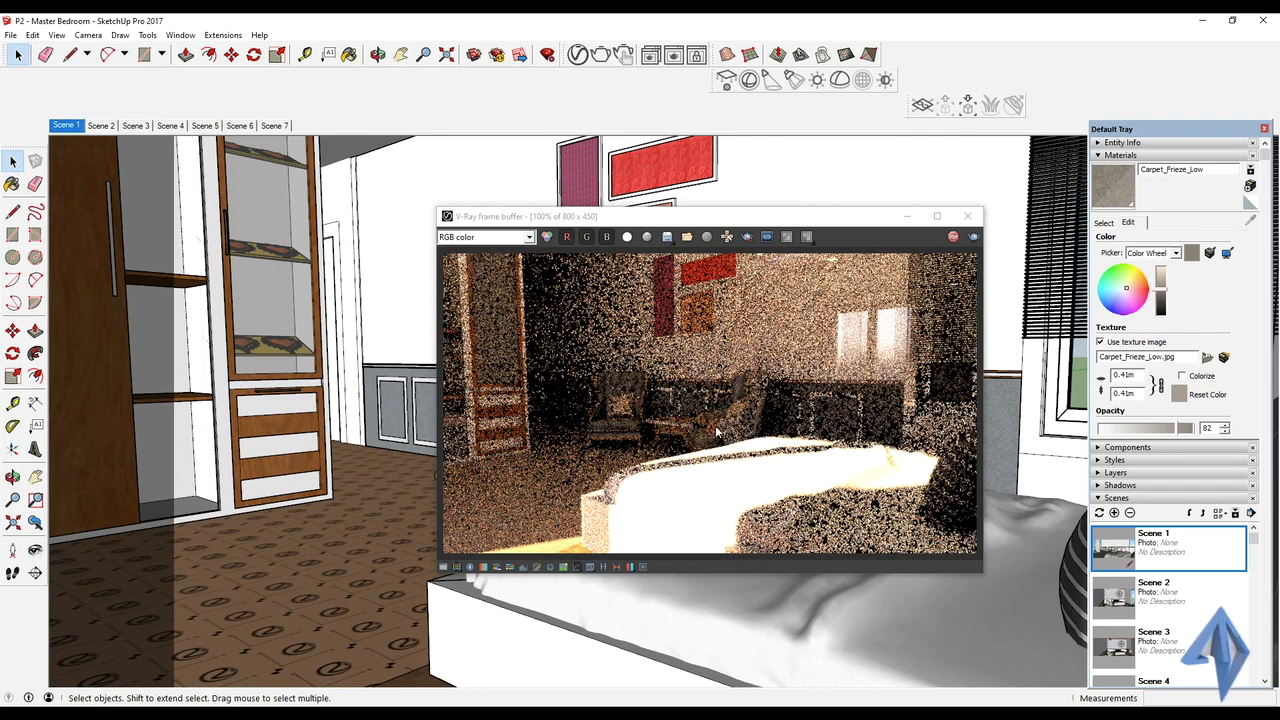
scroll(884, 333, up, 1)
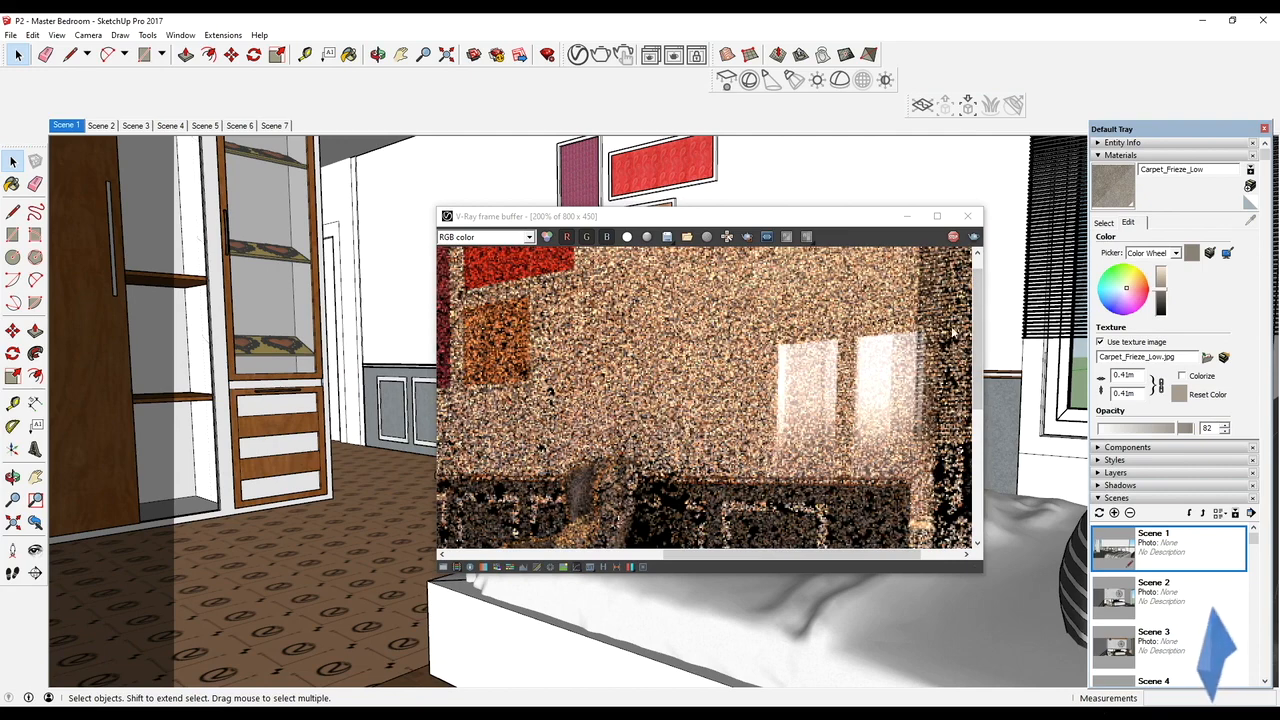
scroll(896, 408, down, 2)
scroll(810, 355, up, 1)
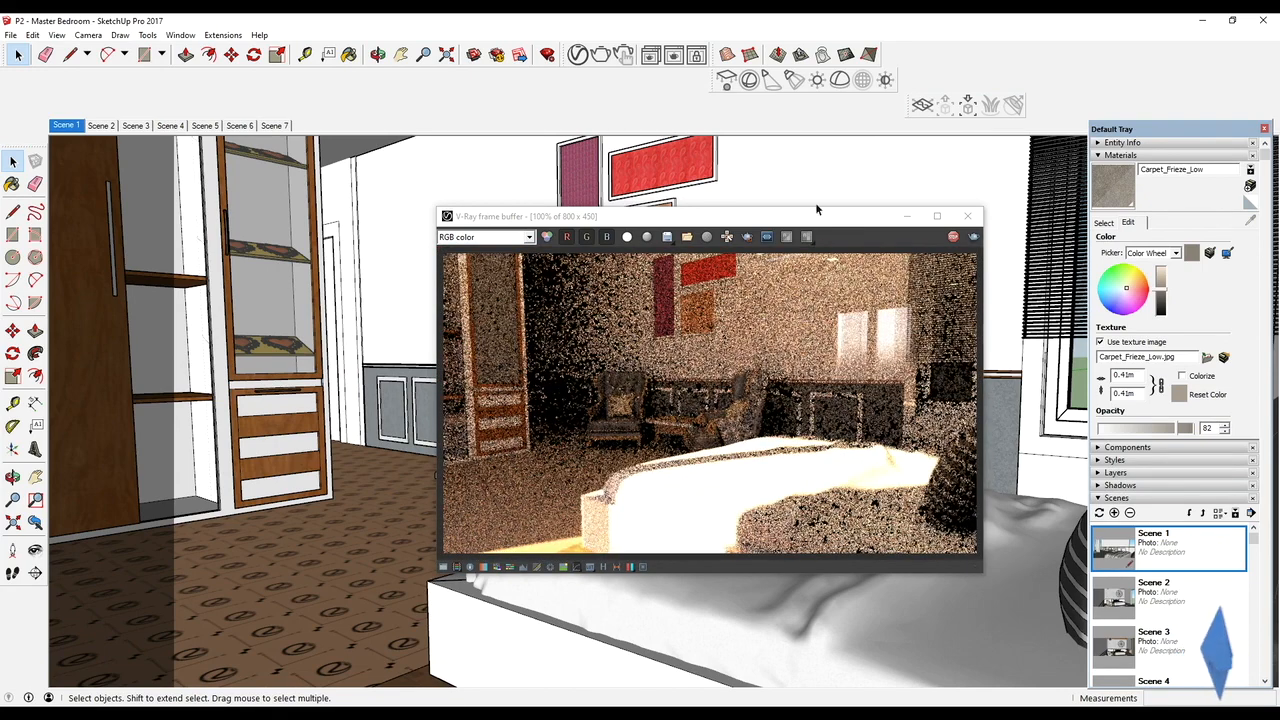
- Sample the white wall's material so its parameters are open in the V-Ray Asset Editor
click(577, 55)
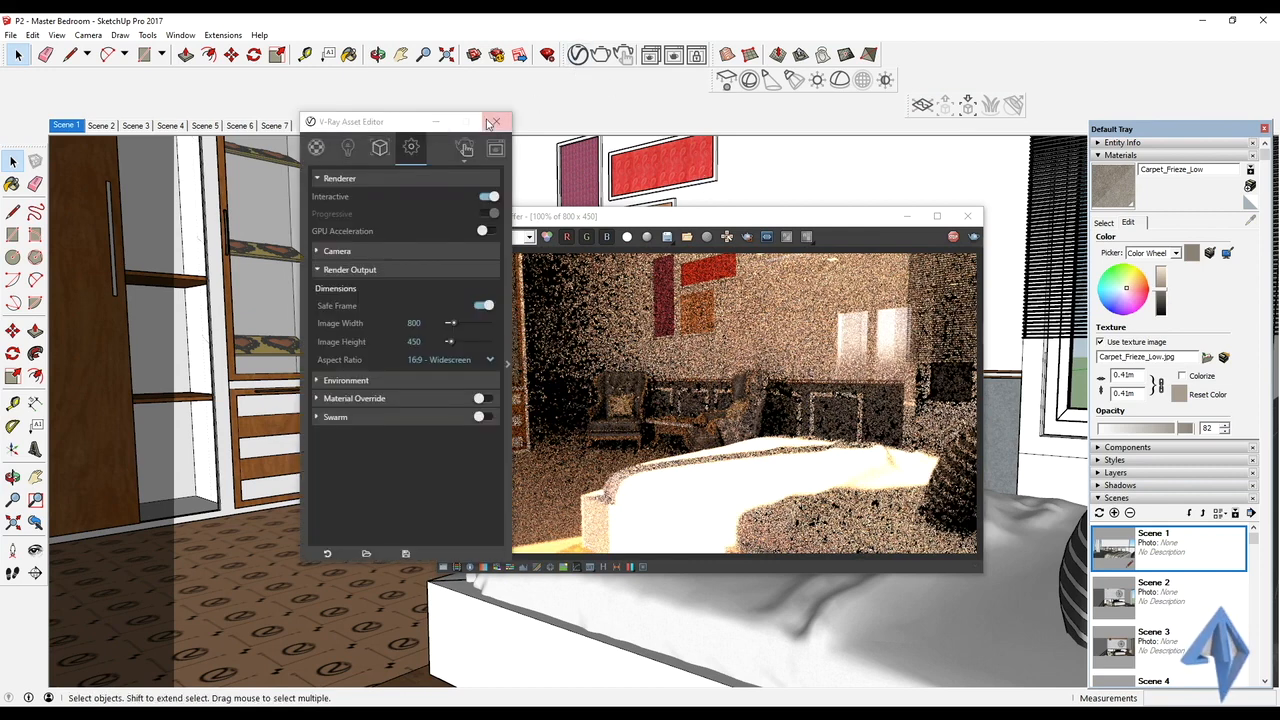
click(316, 148)
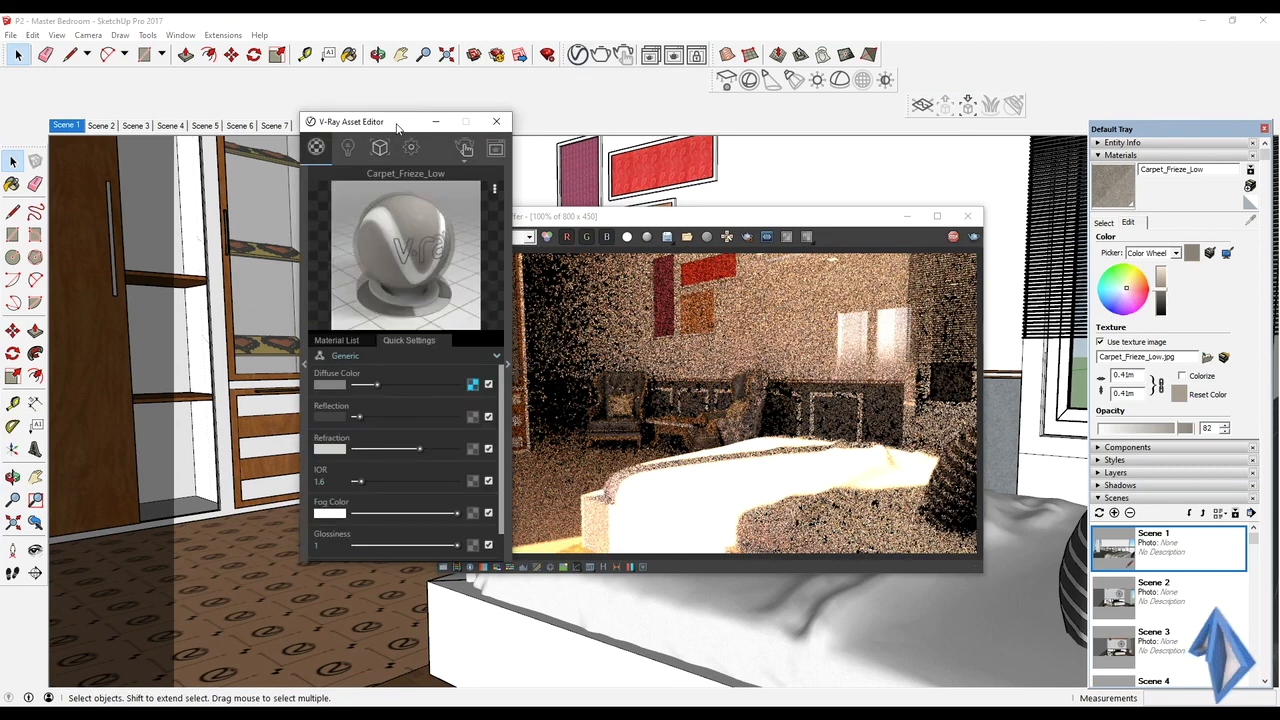
drag(397, 125, 305, 121)
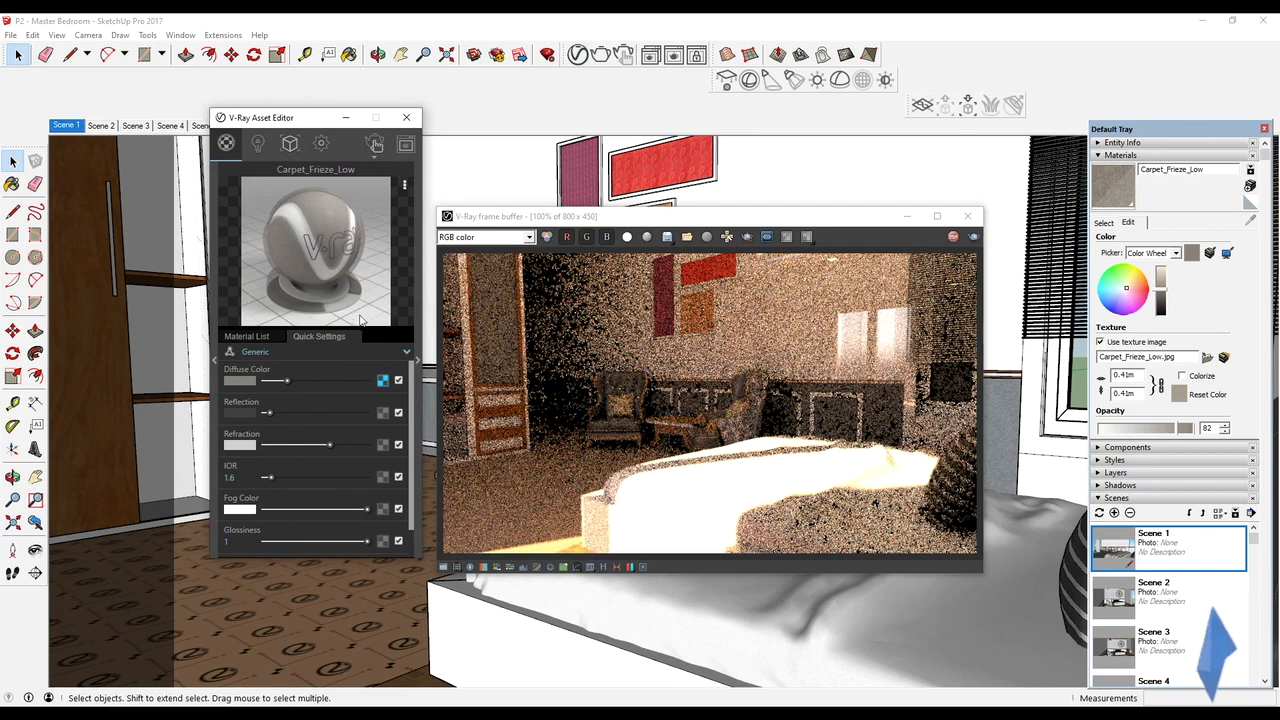
click(34, 184)
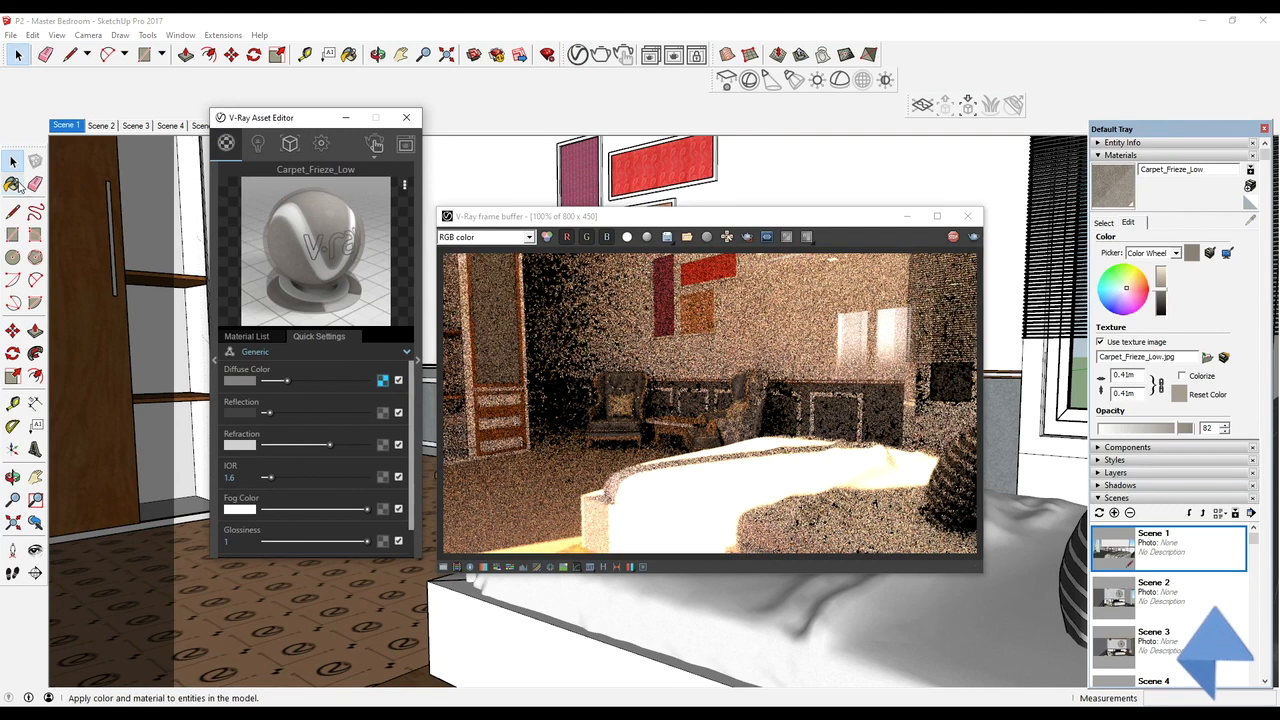
alt+click(770, 168)
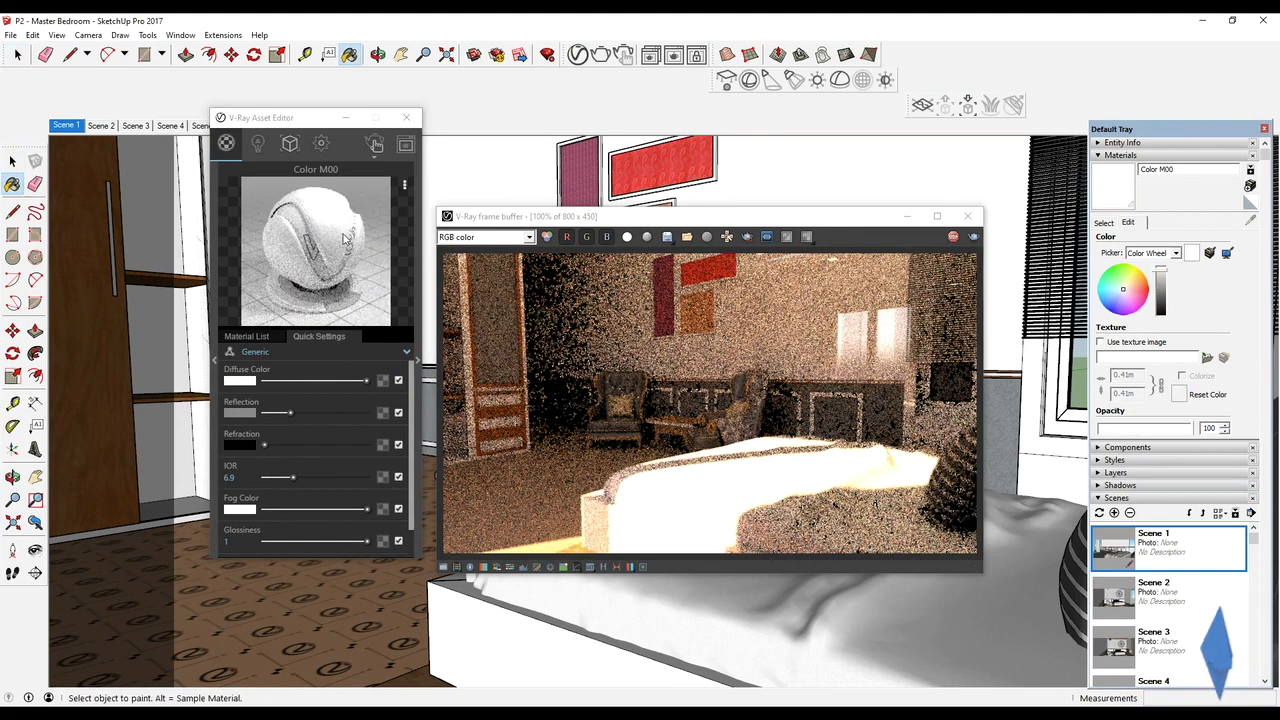
- Lower the wall material's reflection to nearly black and set its glossiness to 0.4
drag(292, 412, 273, 412)
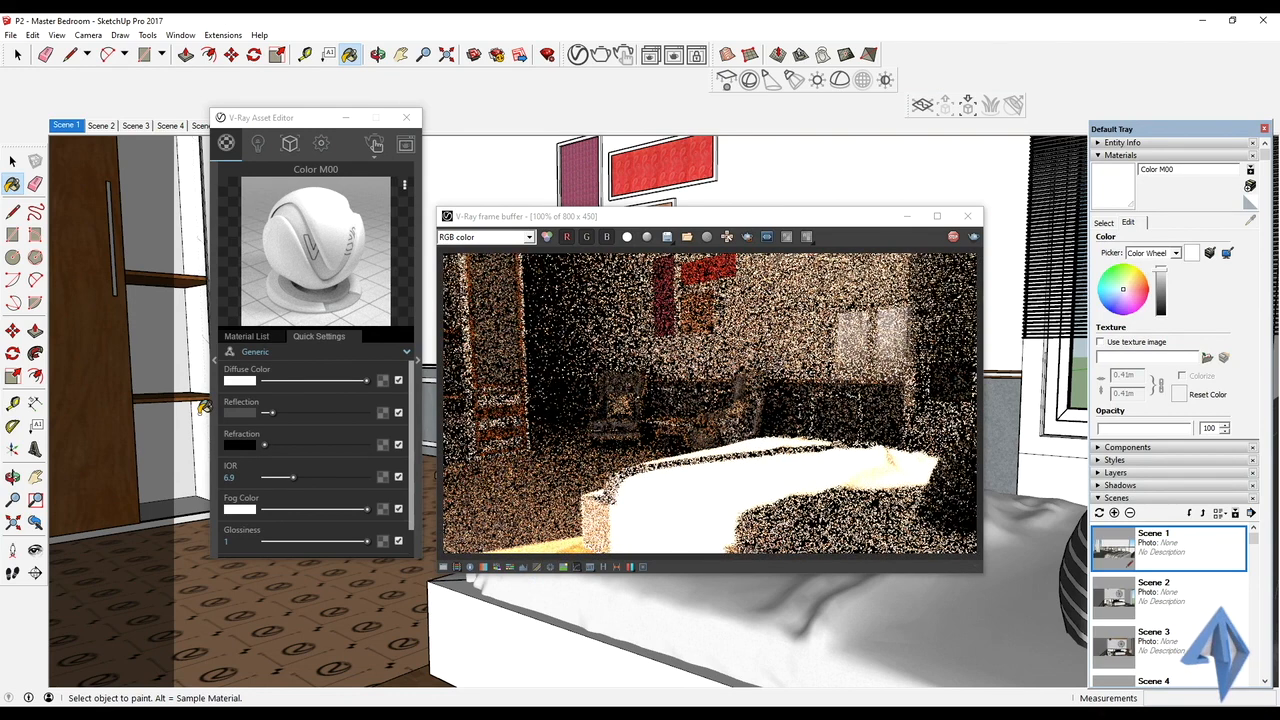
drag(271, 413, 265, 413)
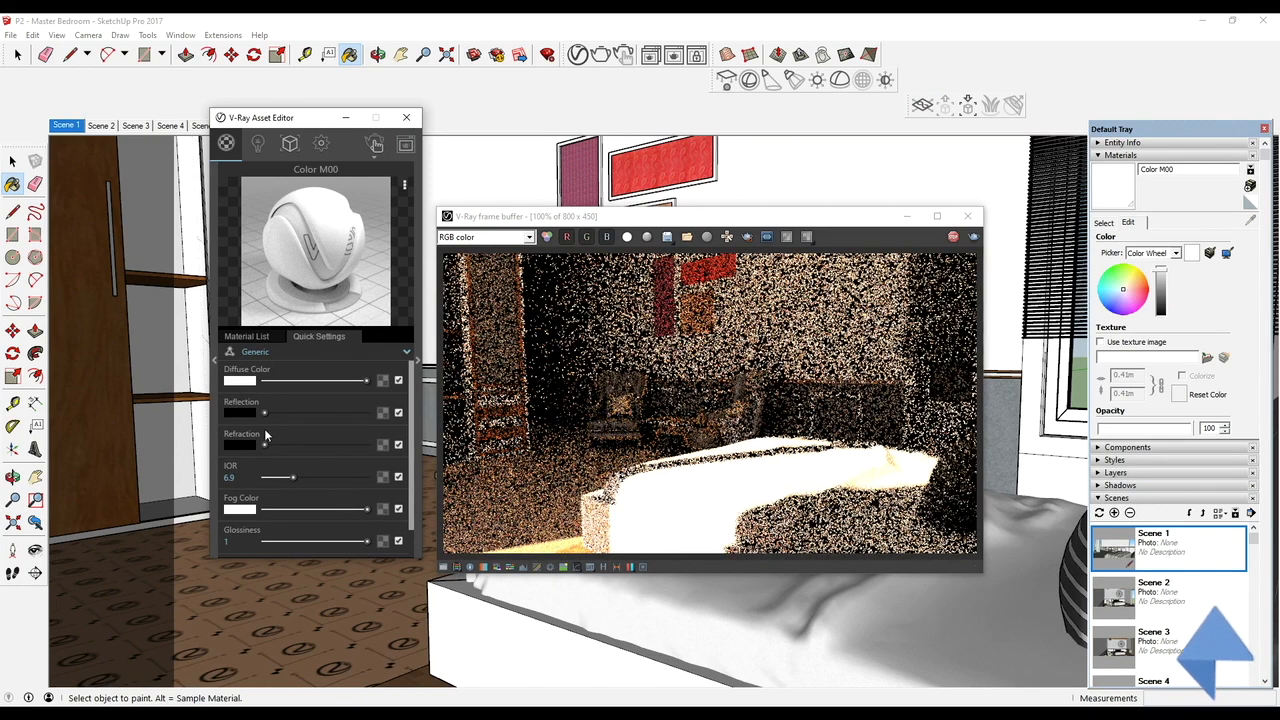
drag(266, 415, 268, 415)
drag(367, 541, 283, 543)
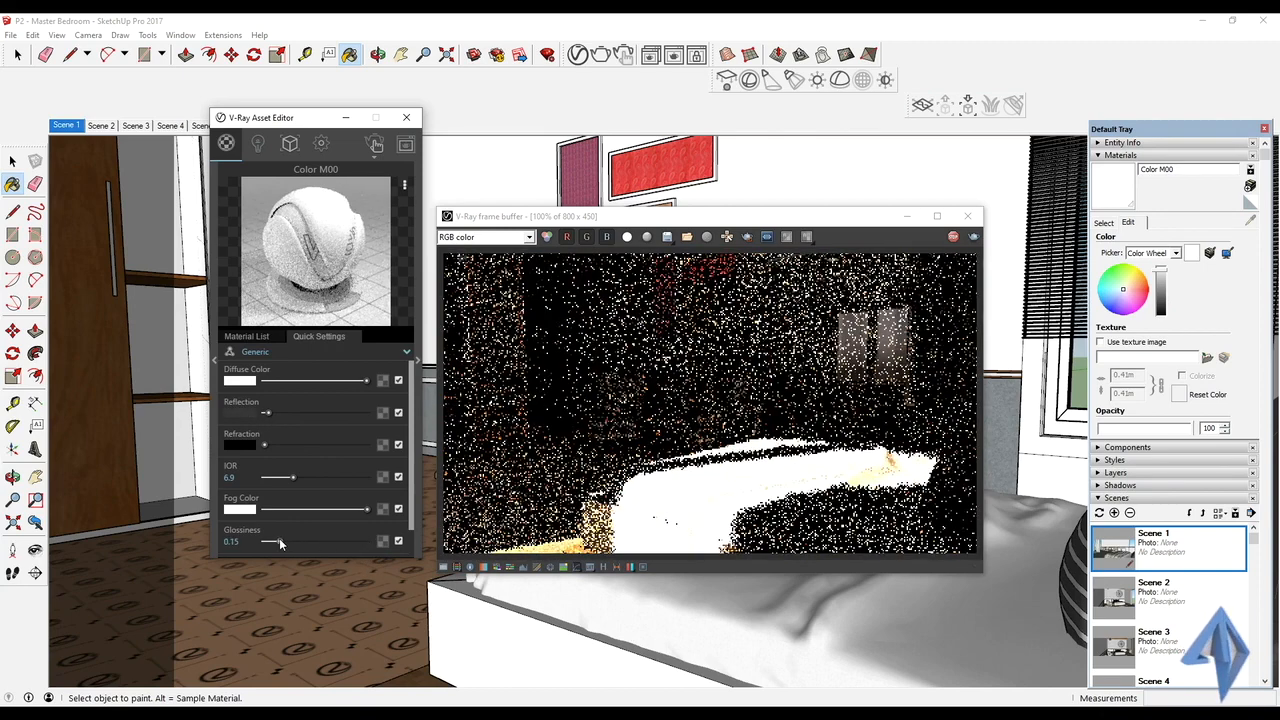
drag(280, 541, 306, 544)
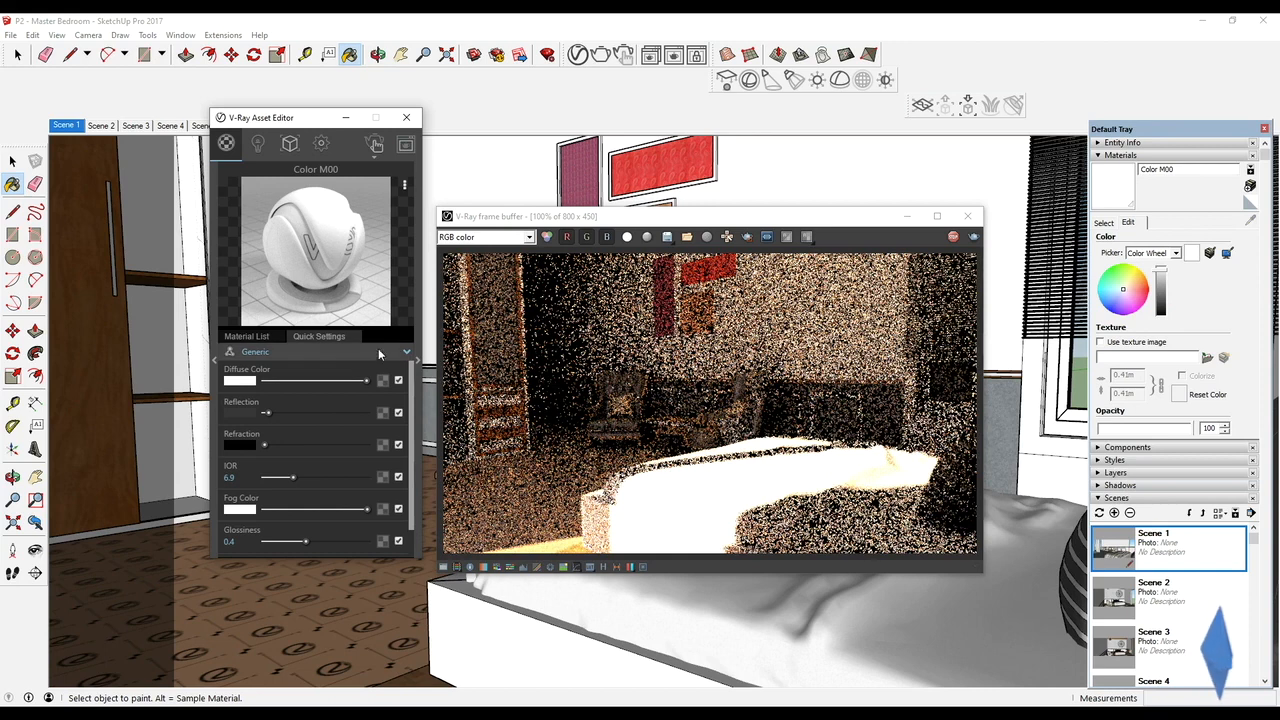
- Open the SunLight's full parameters in the V-Ray light list, keeping the render preview in view
click(290, 143)
click(259, 145)
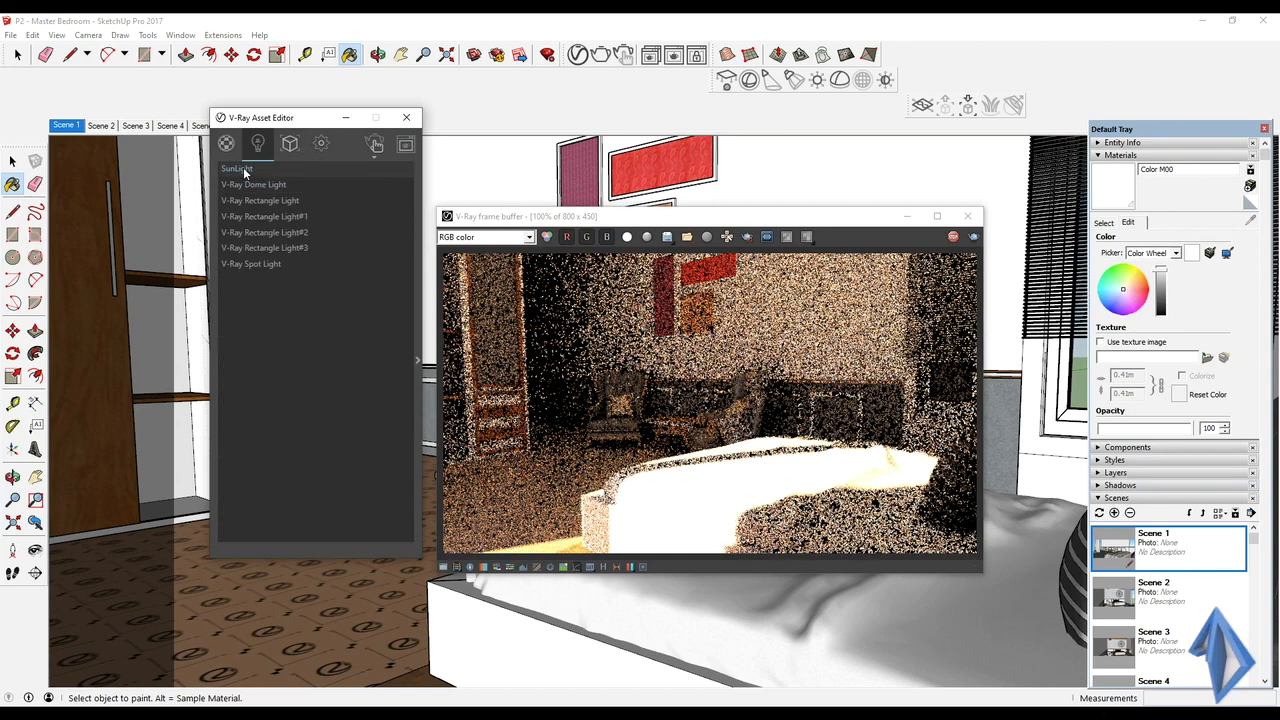
click(417, 358)
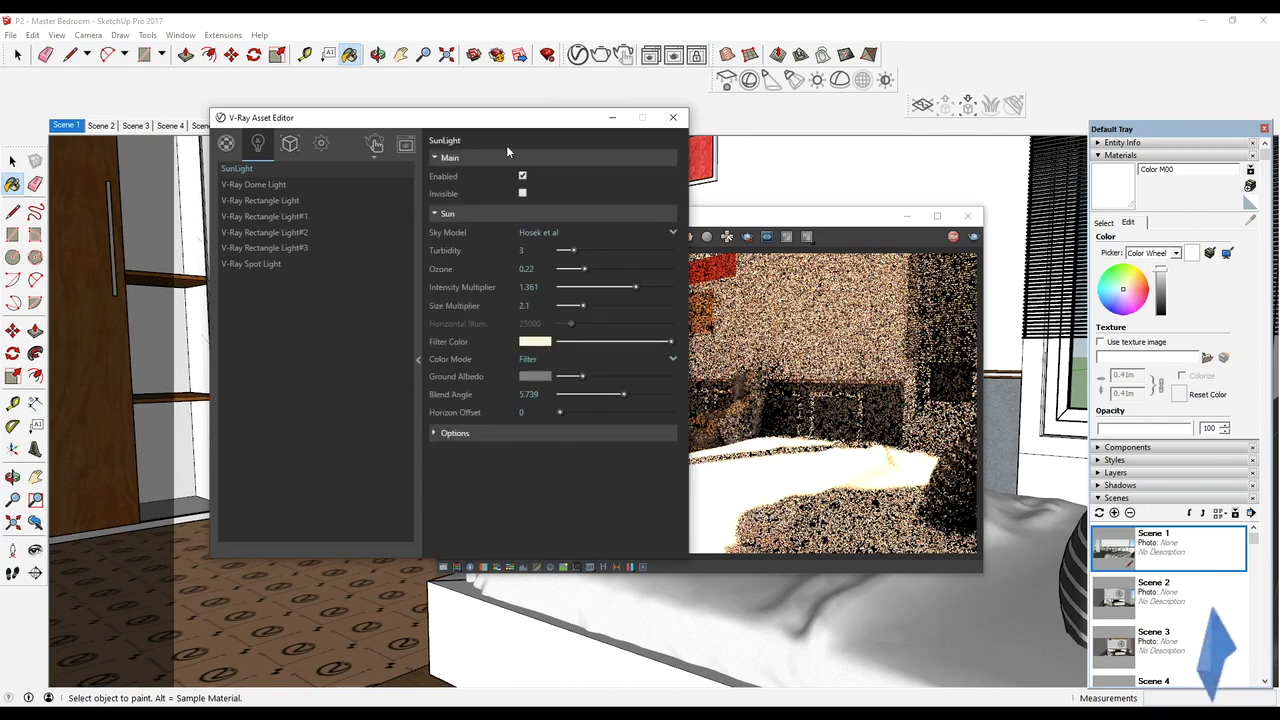
drag(474, 112, 341, 113)
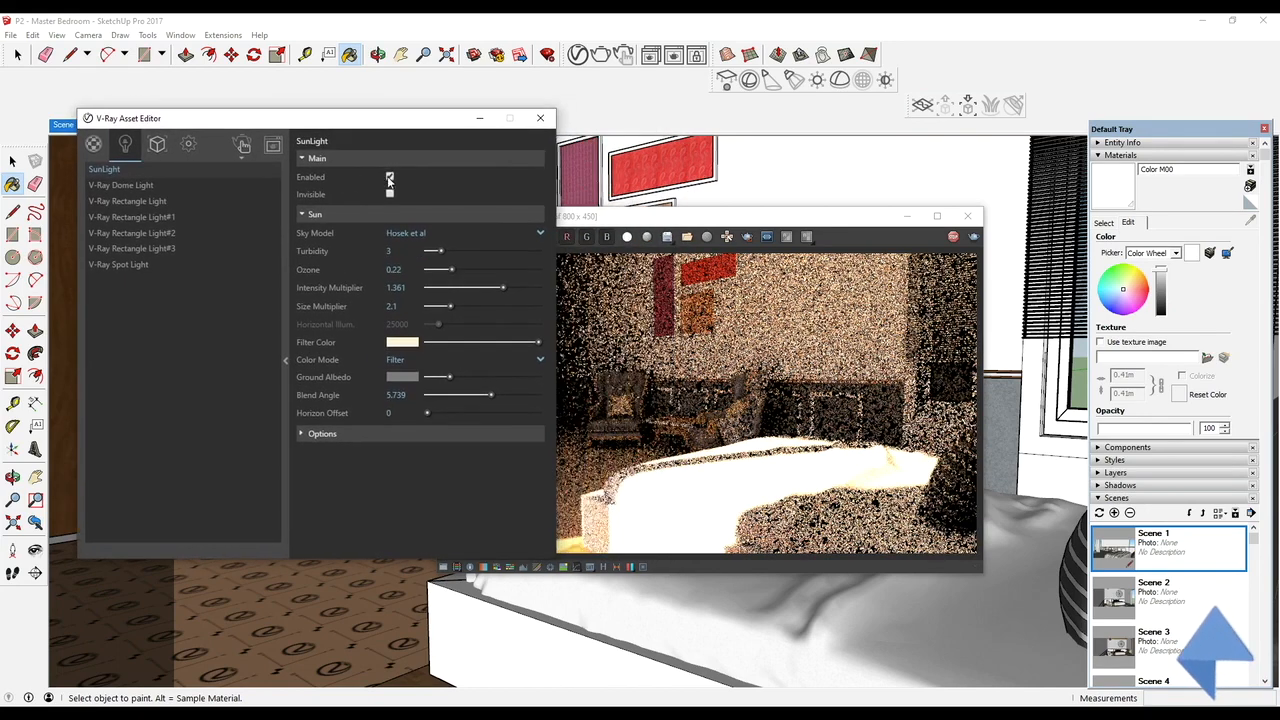
- Disable the SunLight to compare the render without it, and enable it again
click(390, 178)
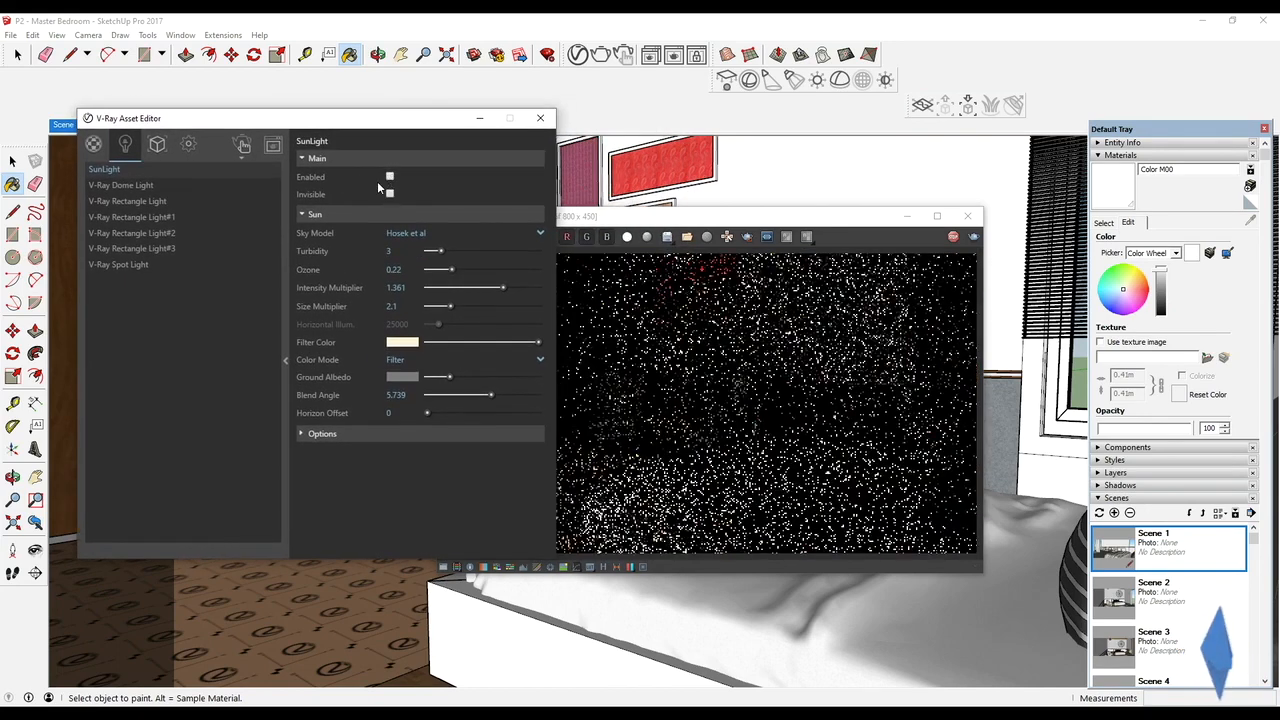
drag(678, 220, 803, 126)
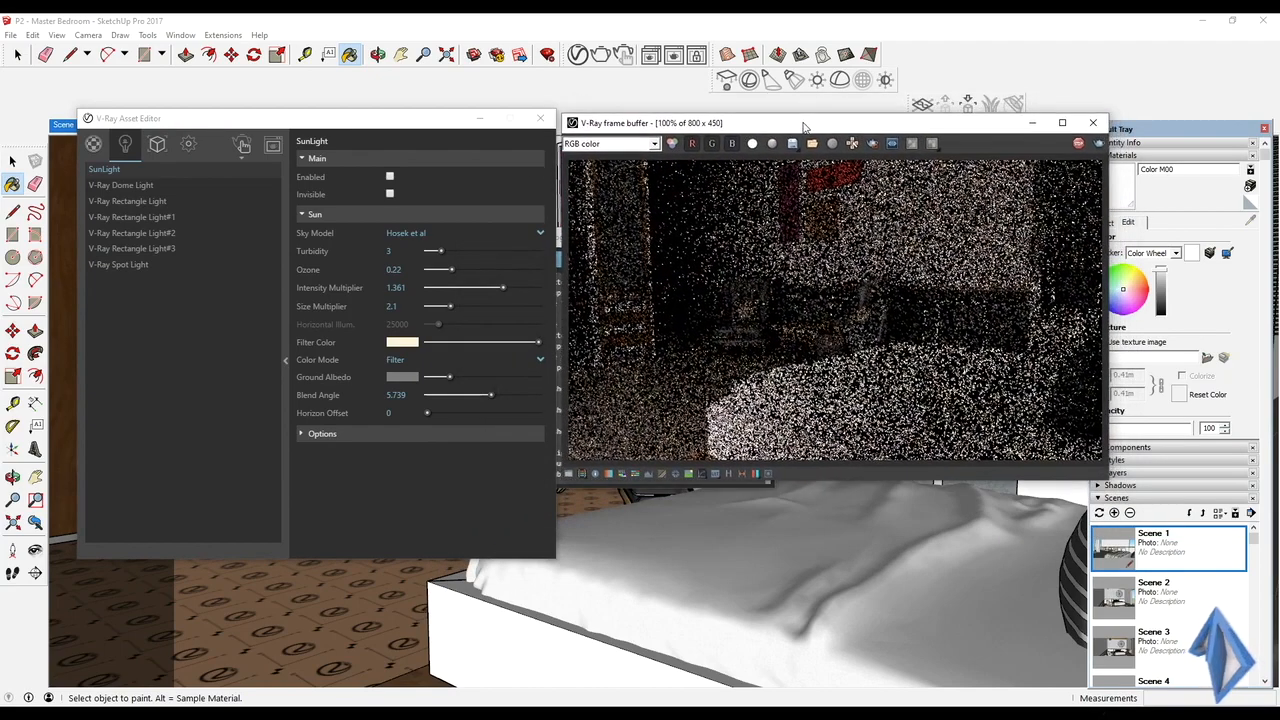
click(390, 178)
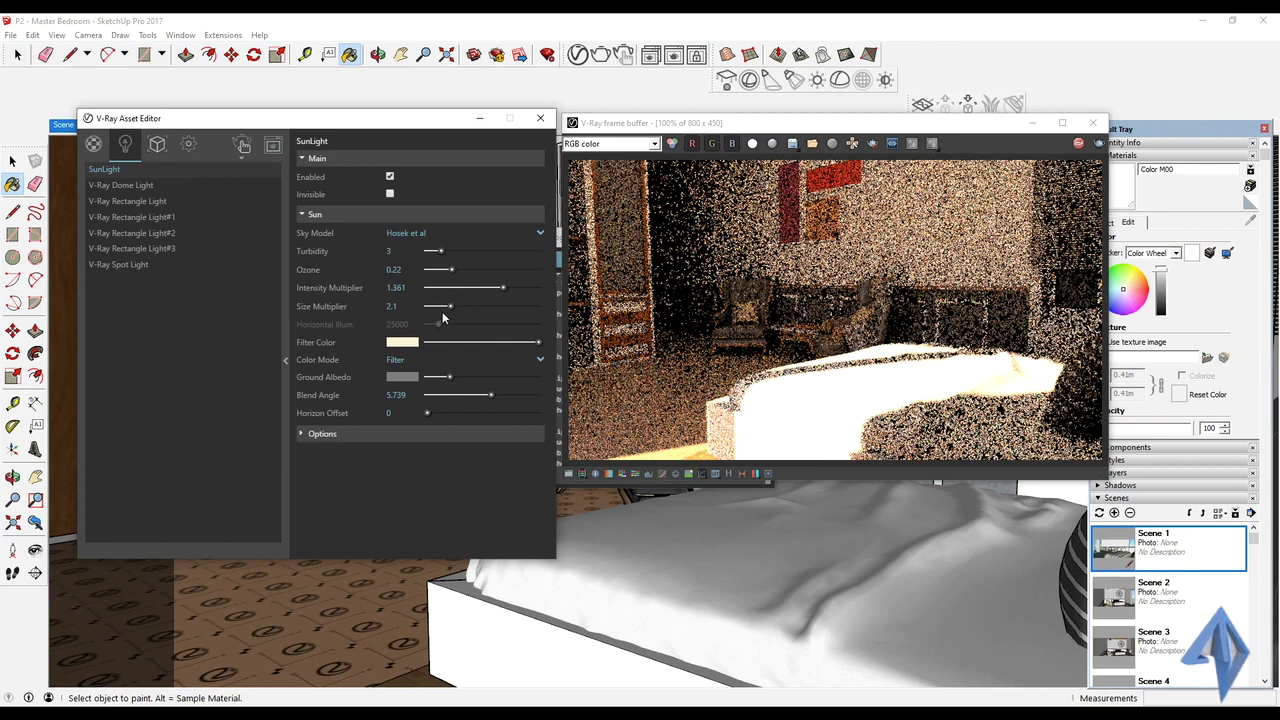
- Try the Preetham et al, CIE Clear and CIE Overcast sky models for the SunLight, and return to Hosek et al
click(540, 234)
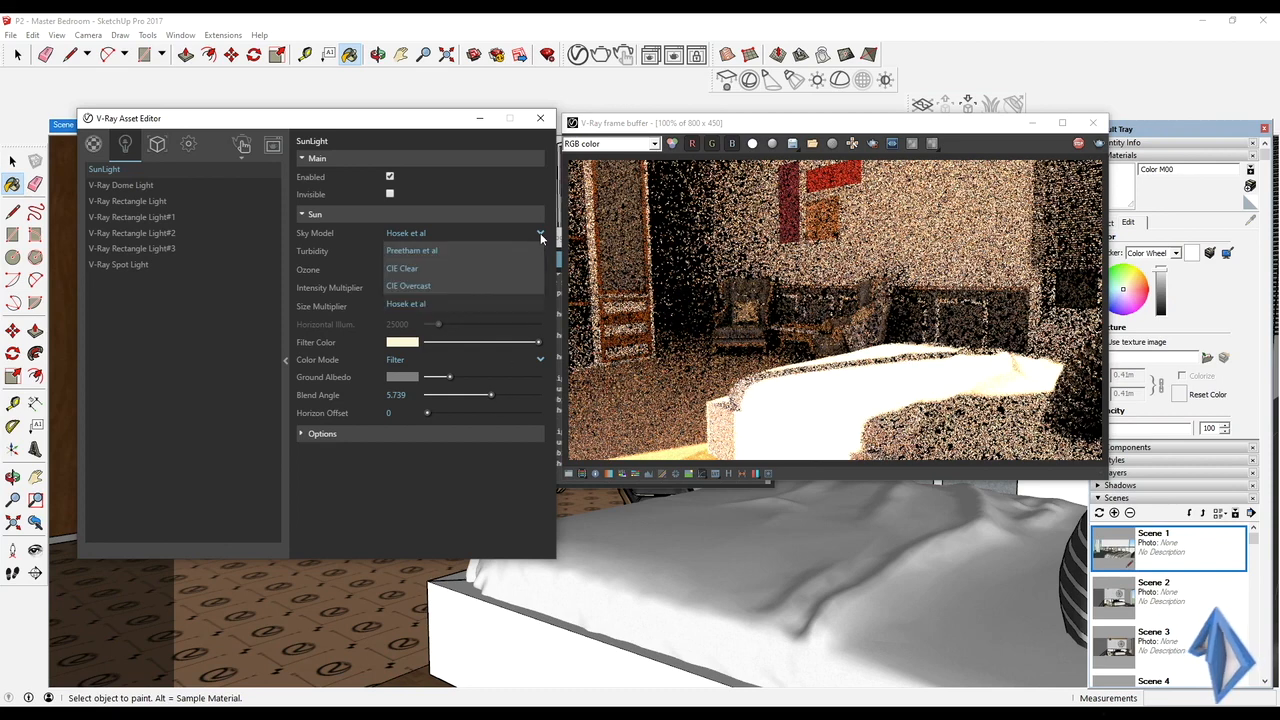
click(511, 244)
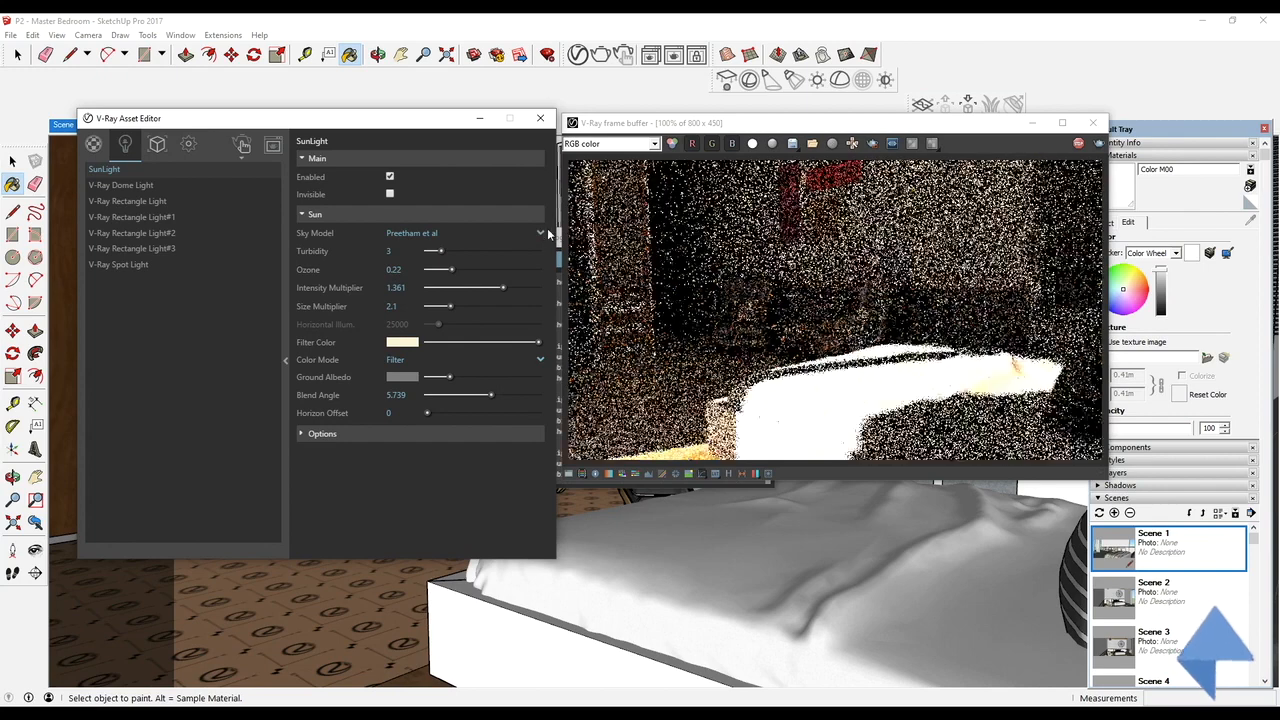
click(541, 232)
click(507, 262)
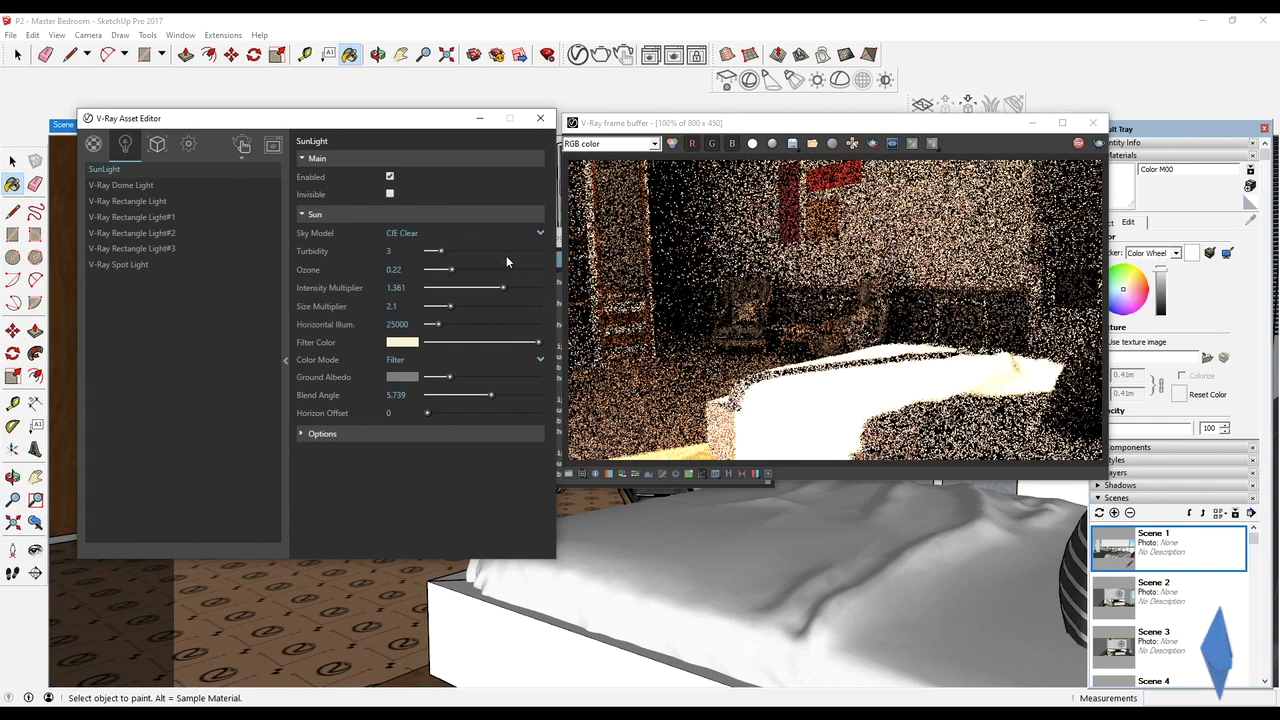
click(539, 232)
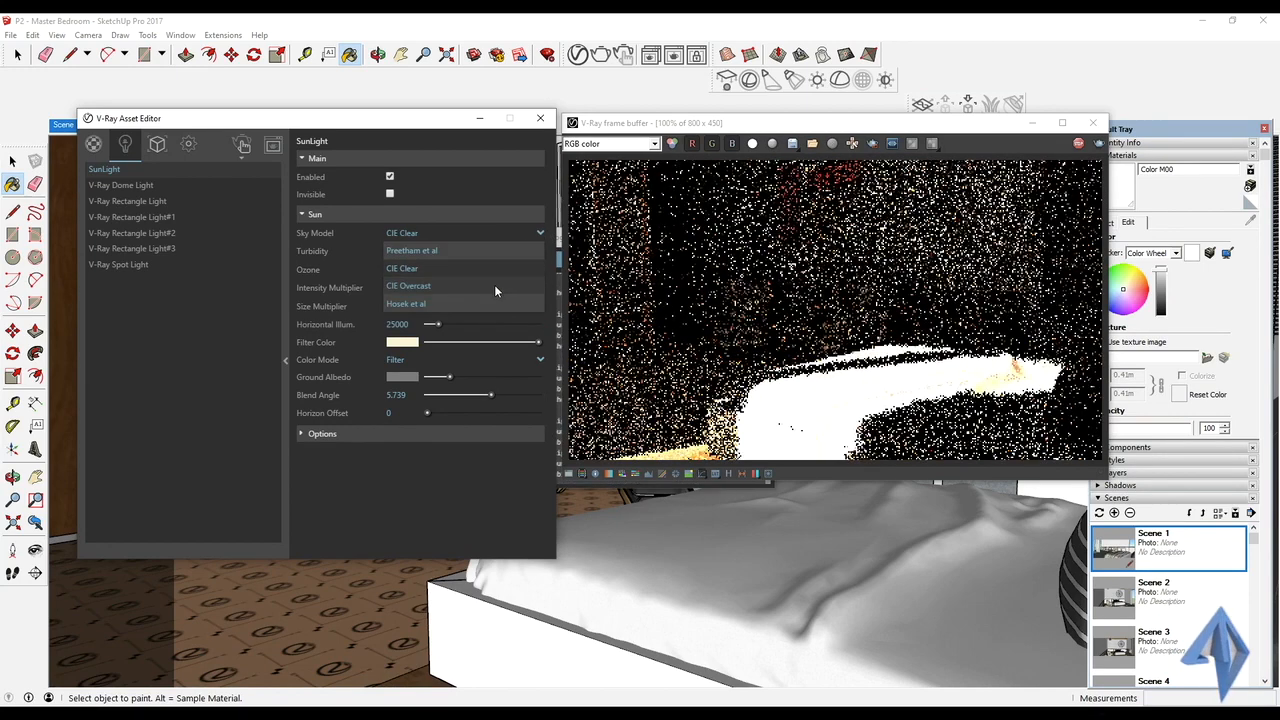
click(494, 286)
click(541, 233)
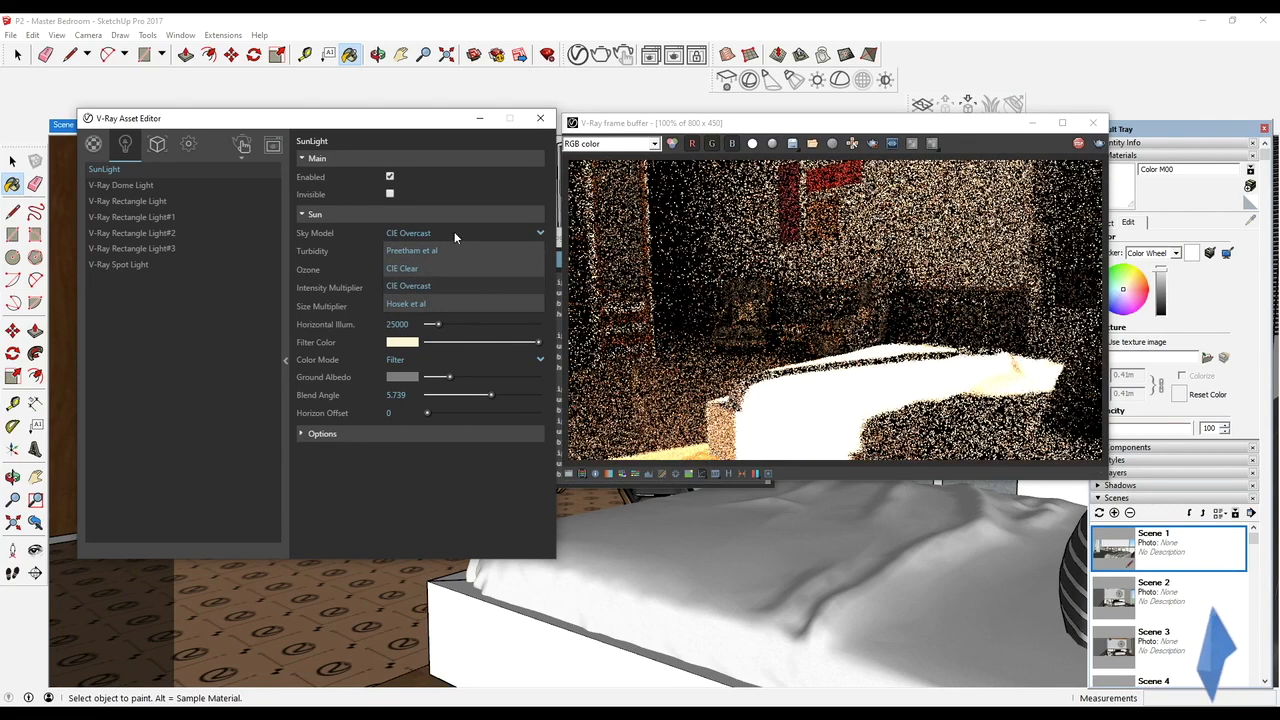
click(468, 304)
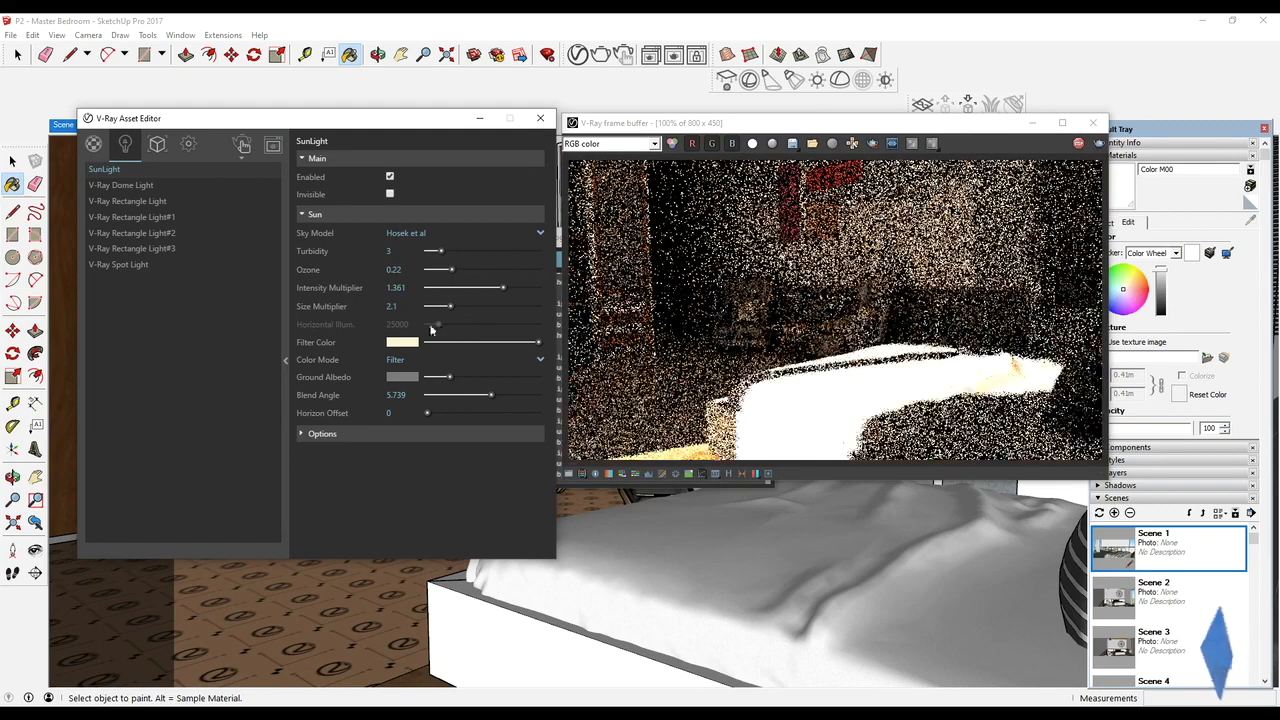
- Turn off Affect Diffuse in the SunLight's options
click(302, 434)
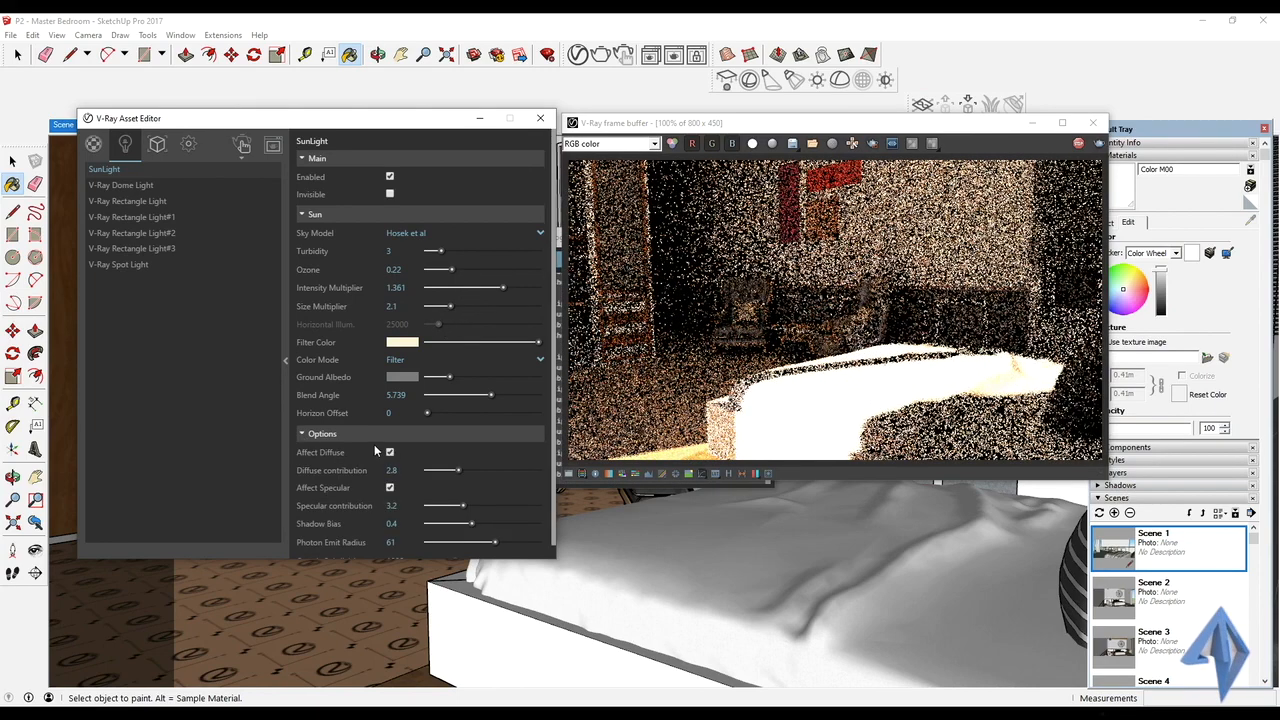
scroll(412, 439, down, 1)
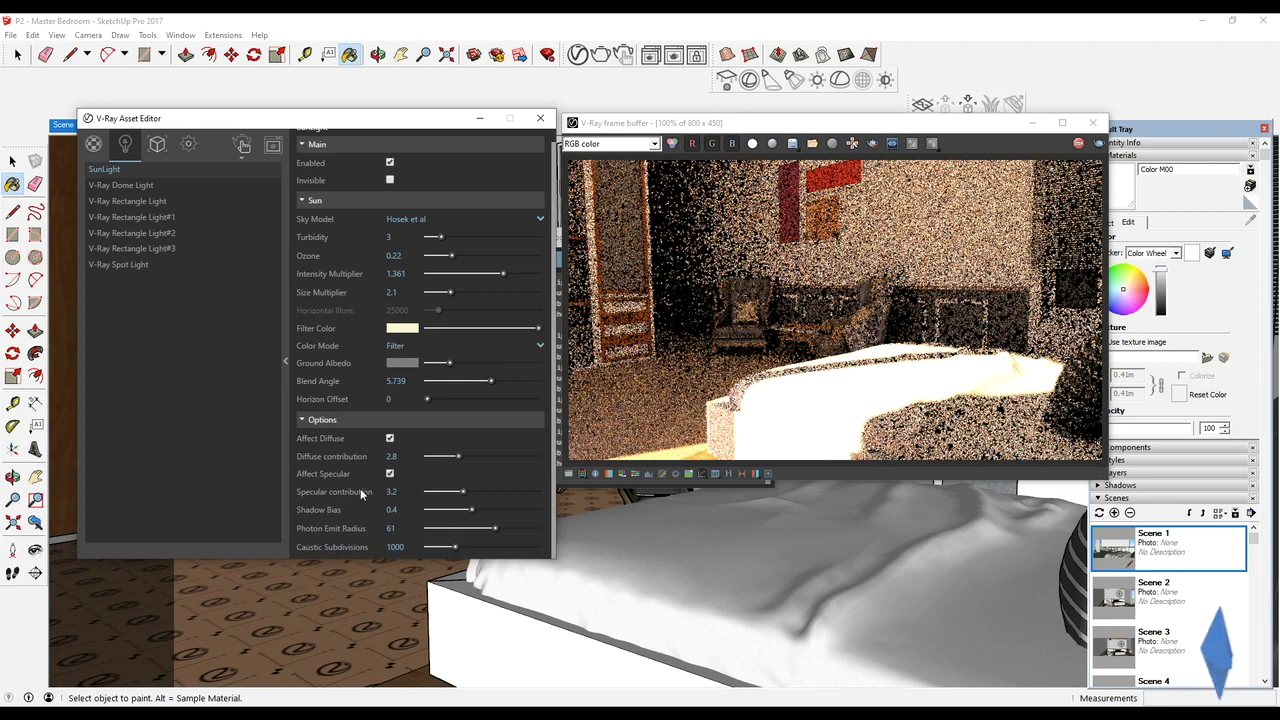
click(390, 440)
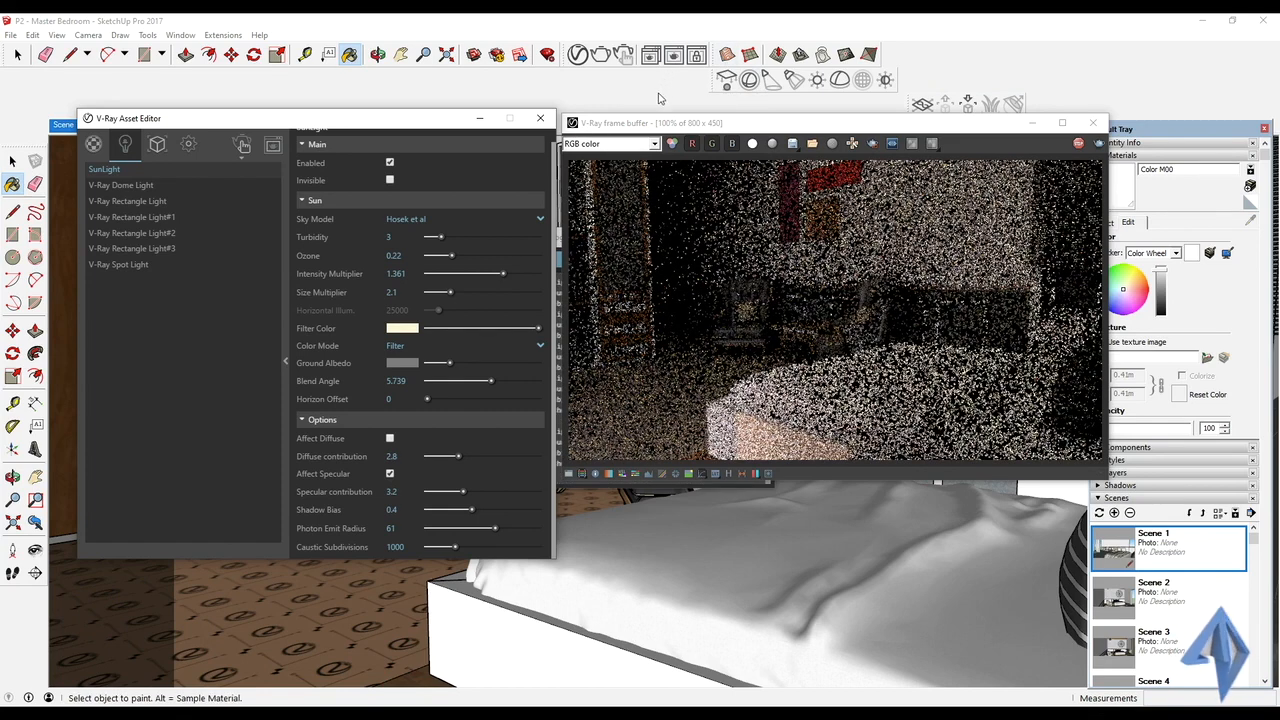
drag(250, 124, 242, 220)
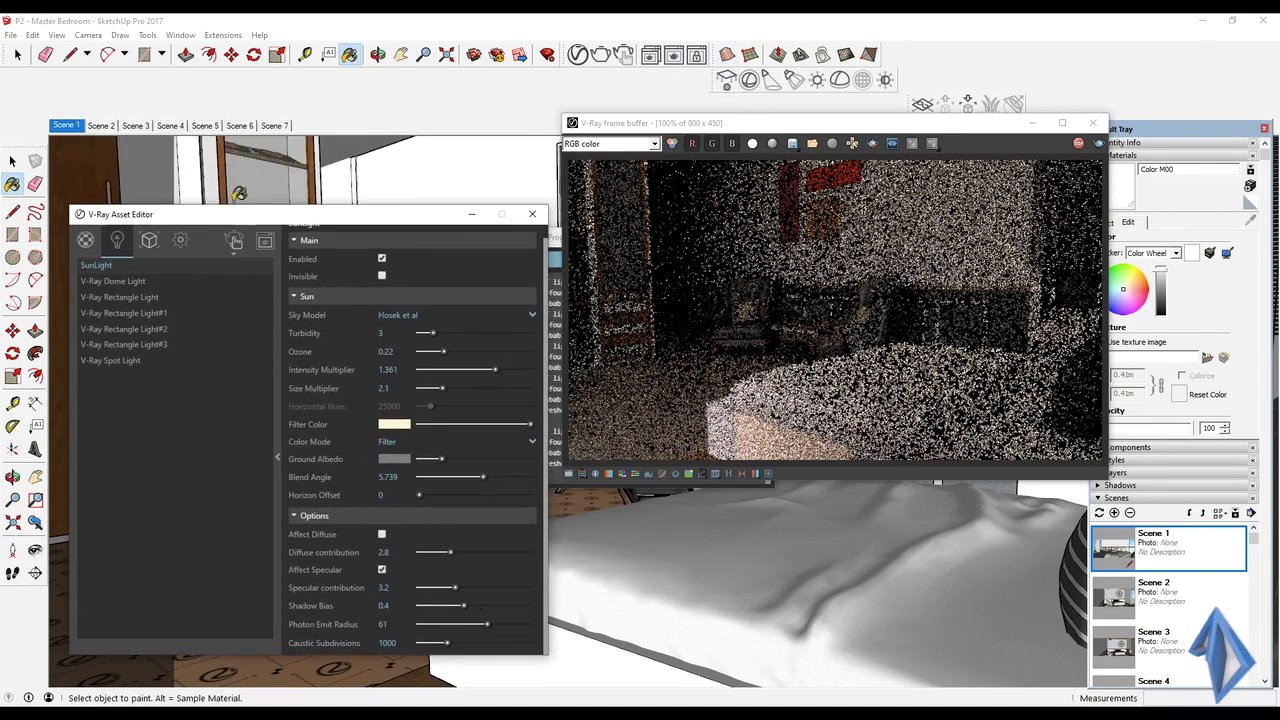
- Switch to Scene 2 and turn Affect Diffuse back on for the SunLight
click(104, 126)
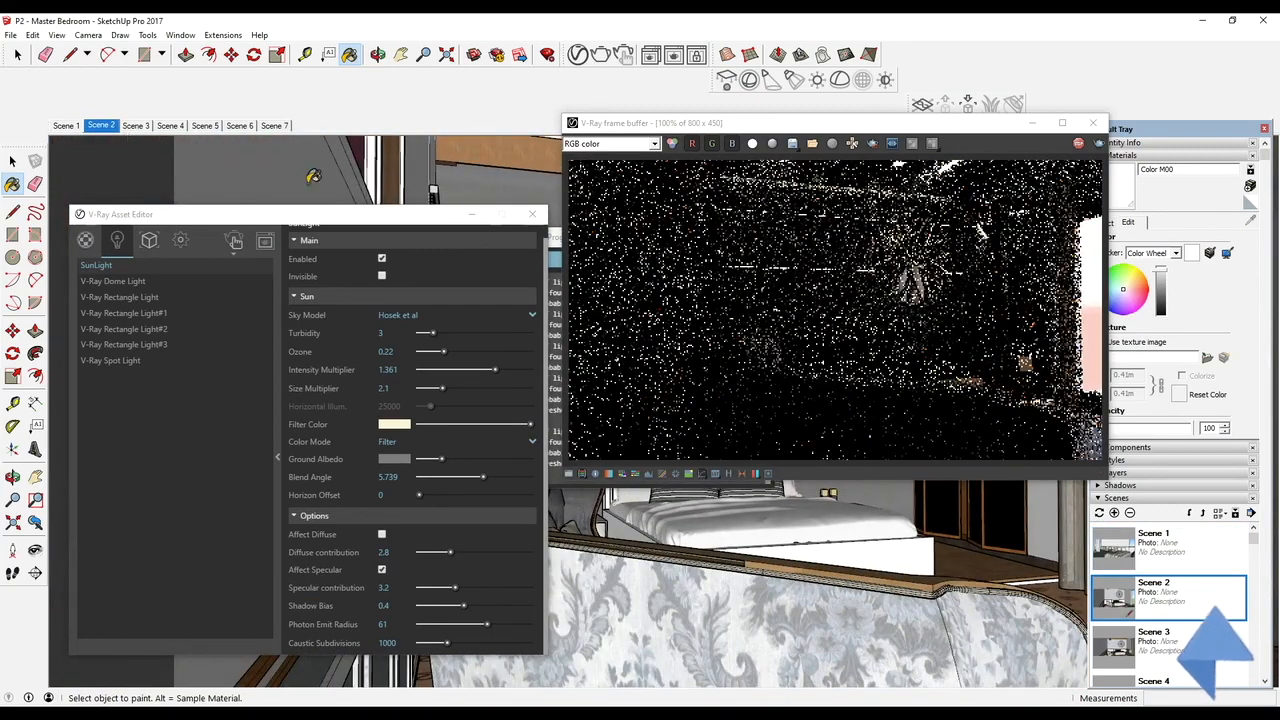
click(382, 535)
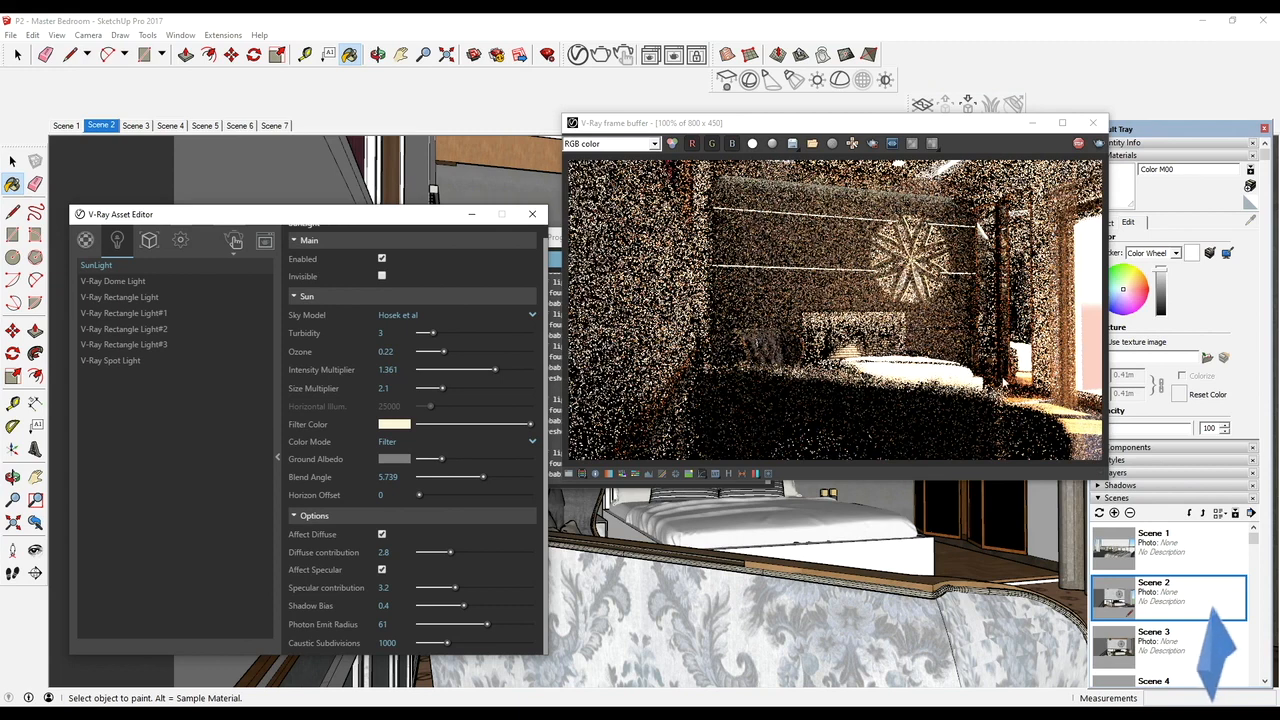
- Reposition the tray and the render preview, then collapse Materials and Scenes and expand the Shadows settings
drag(1149, 130, 1157, 99)
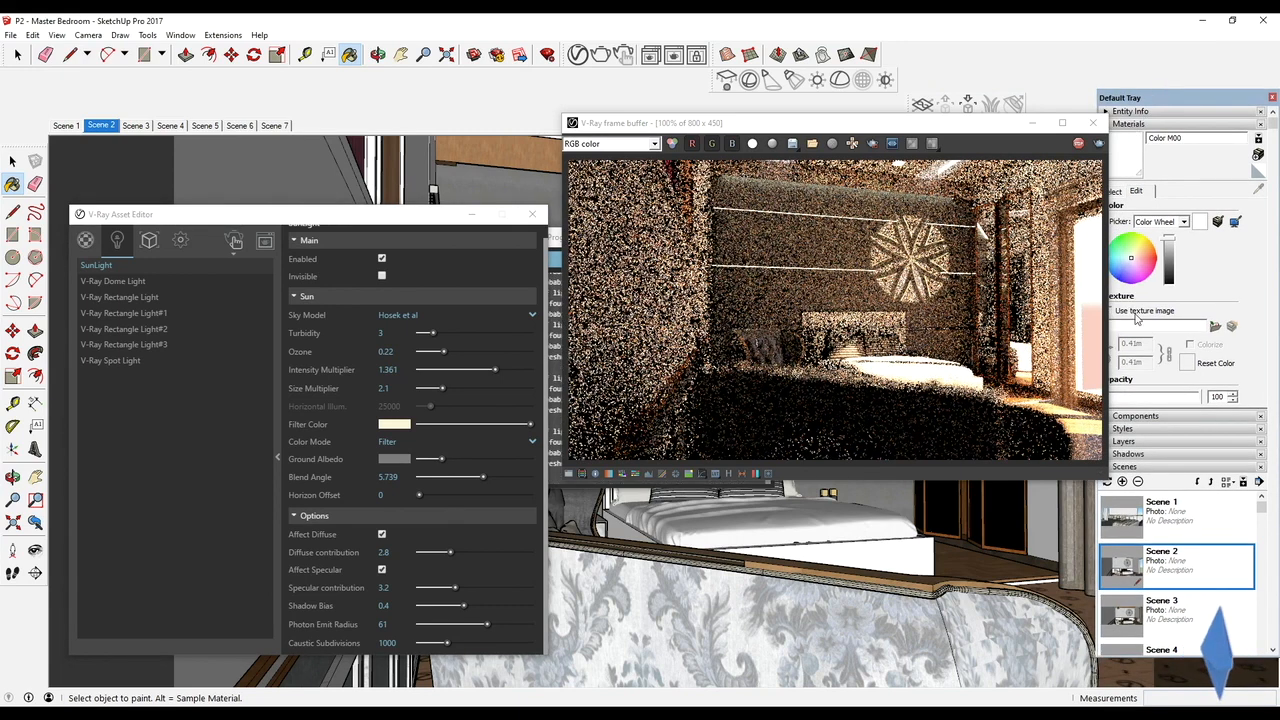
drag(1076, 127, 1008, 102)
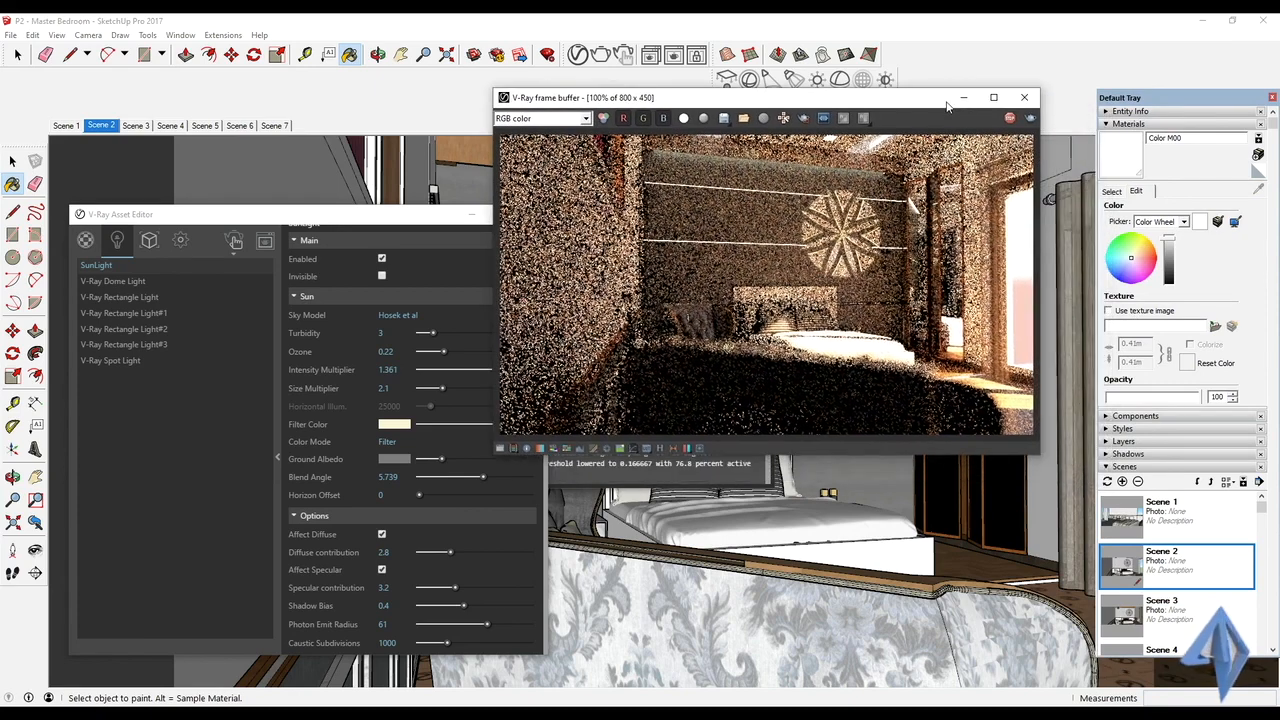
click(1107, 125)
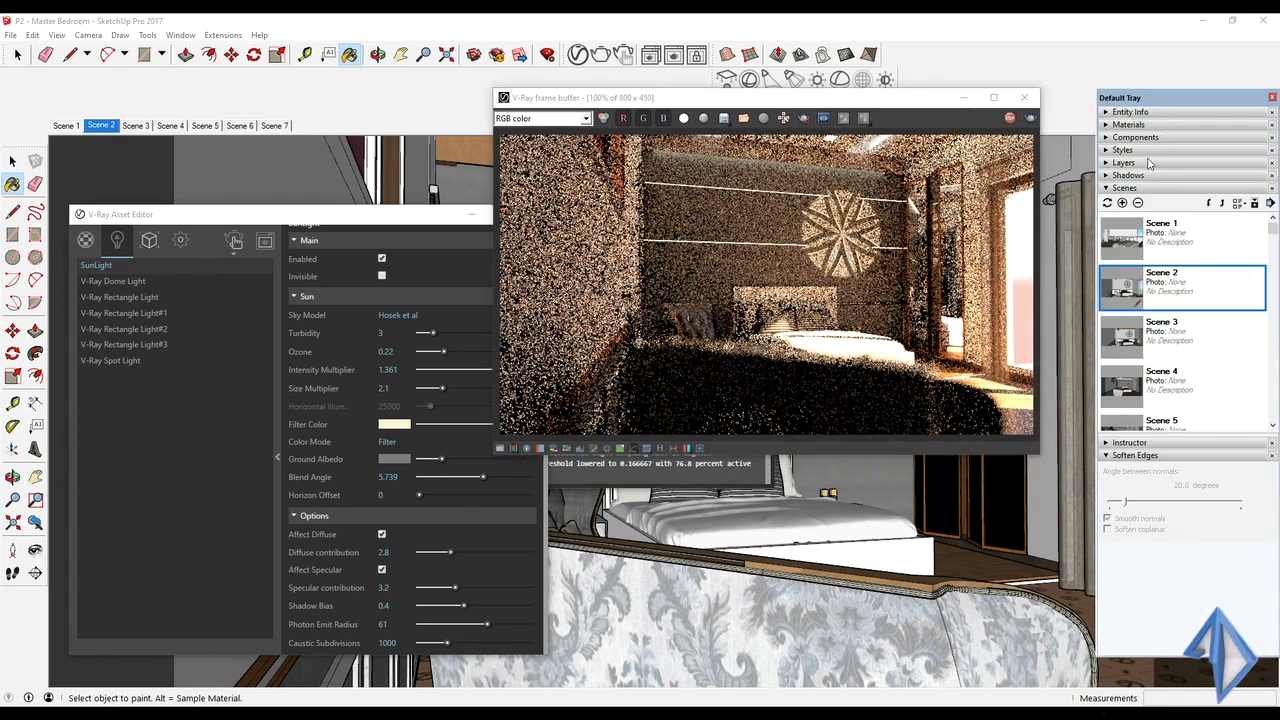
click(1107, 188)
click(1107, 176)
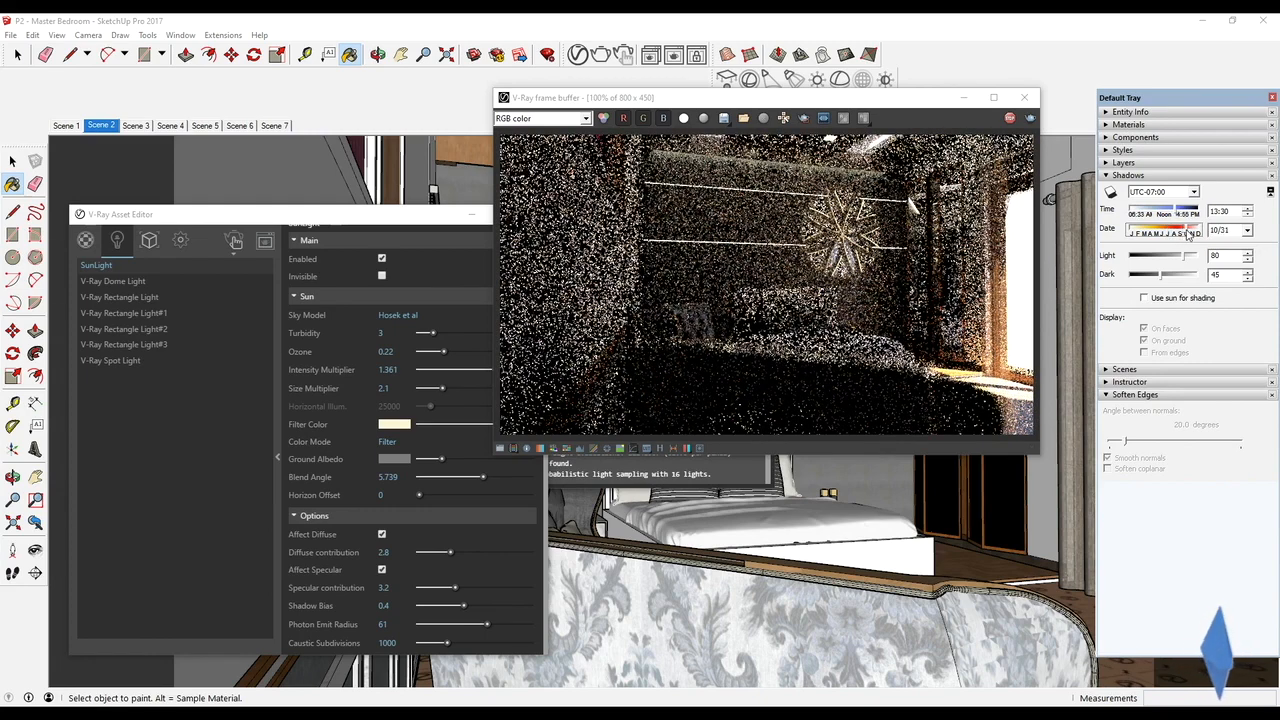
- Set the shadow date to 10/31, and in Scene 4 set the sun time to 11:23
drag(1170, 231, 1188, 231)
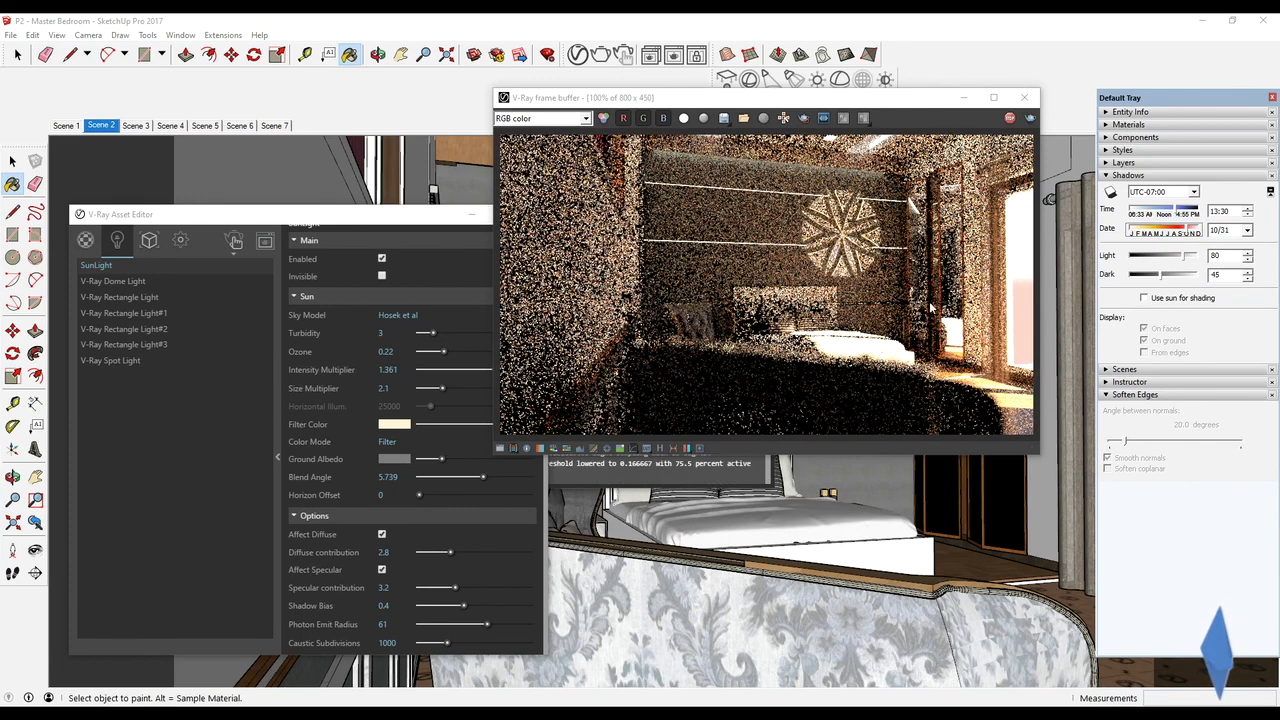
click(186, 127)
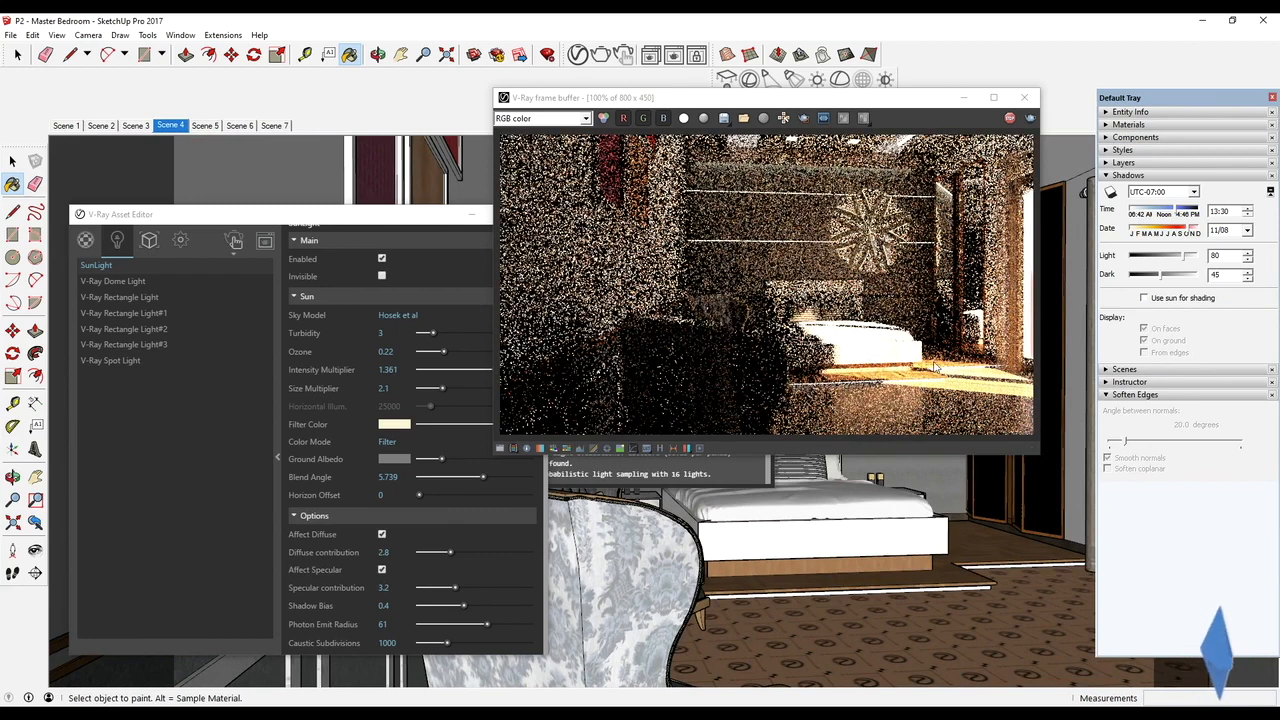
drag(1185, 213, 1163, 213)
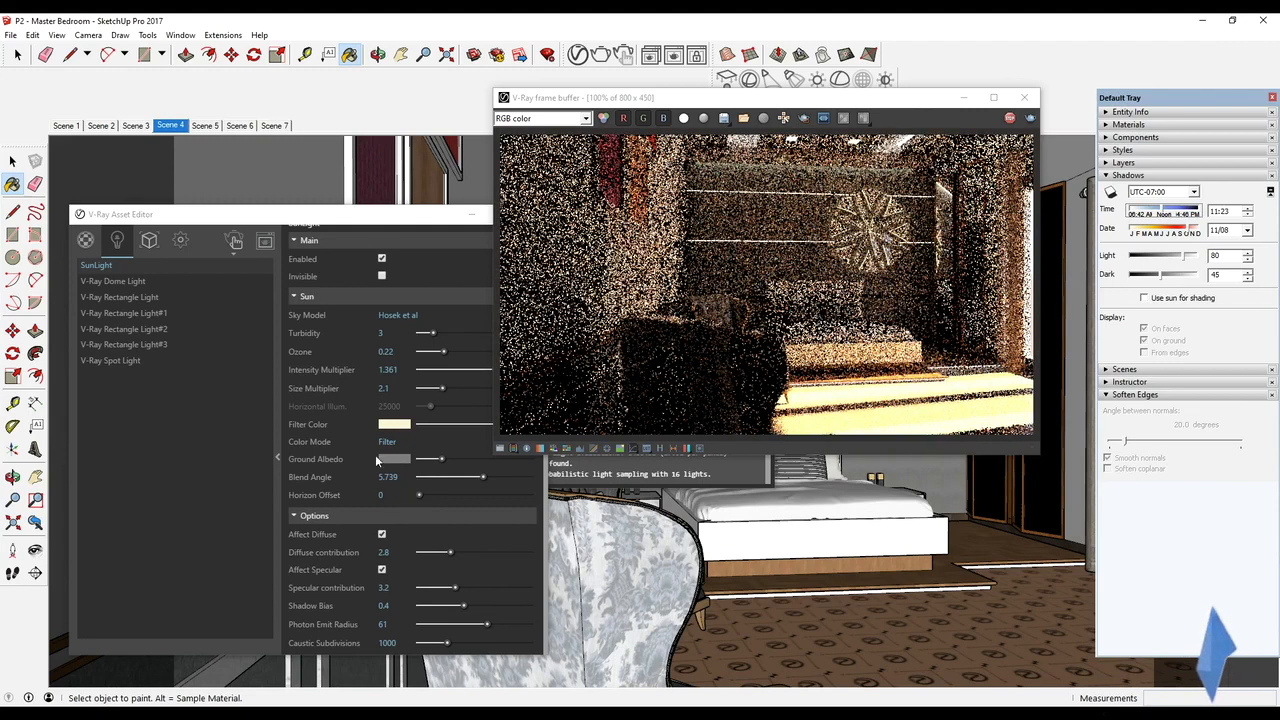
- Try a pure white and a saturated blue filter color for the SunLight
click(388, 428)
click(388, 426)
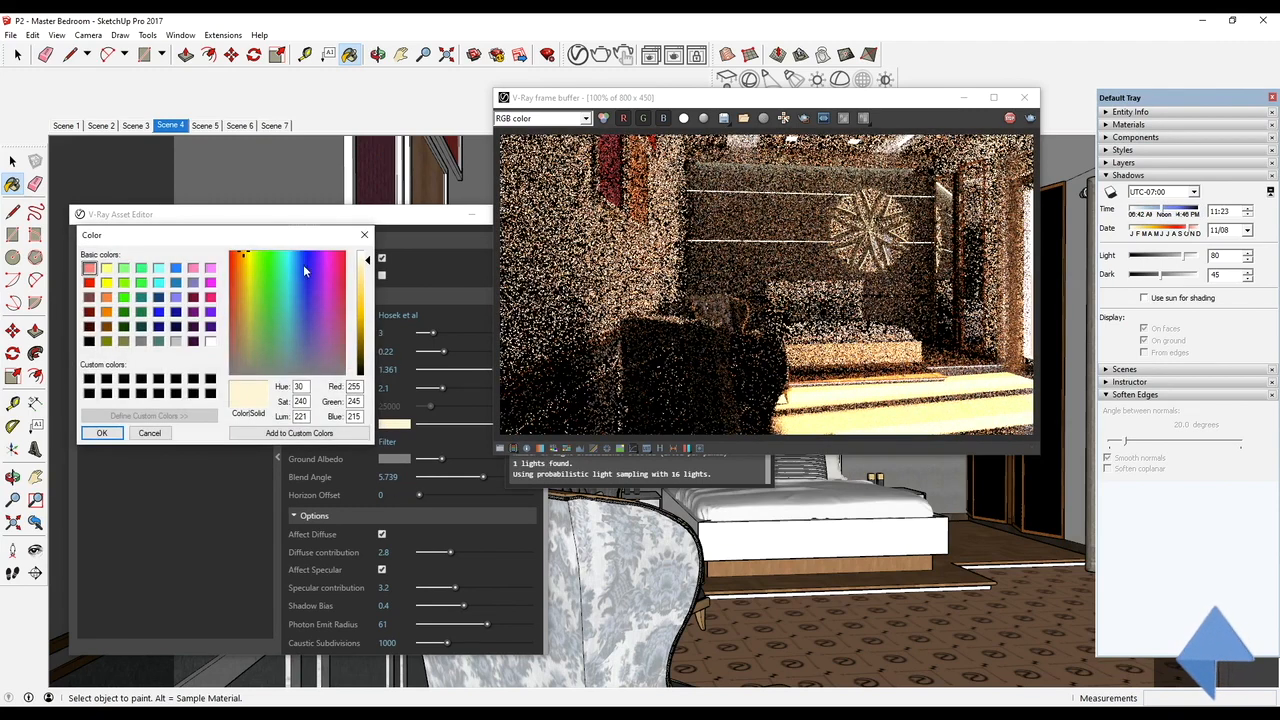
drag(367, 261, 367, 248)
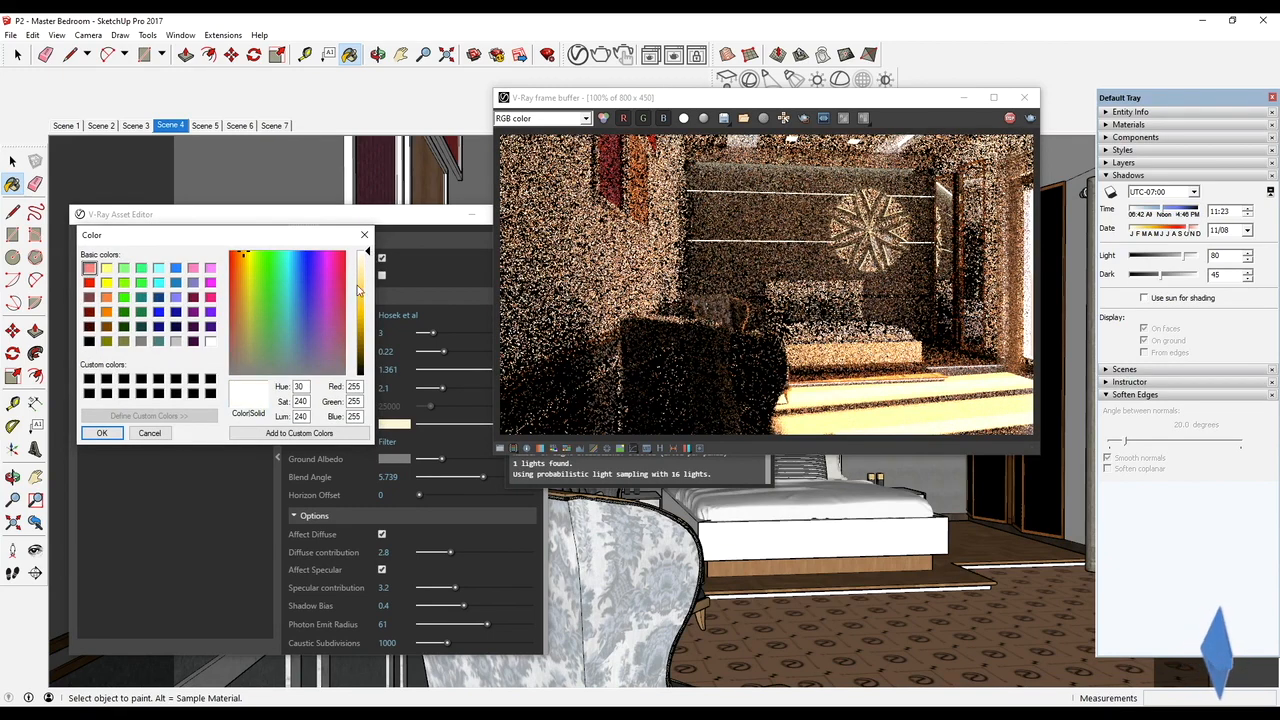
click(103, 433)
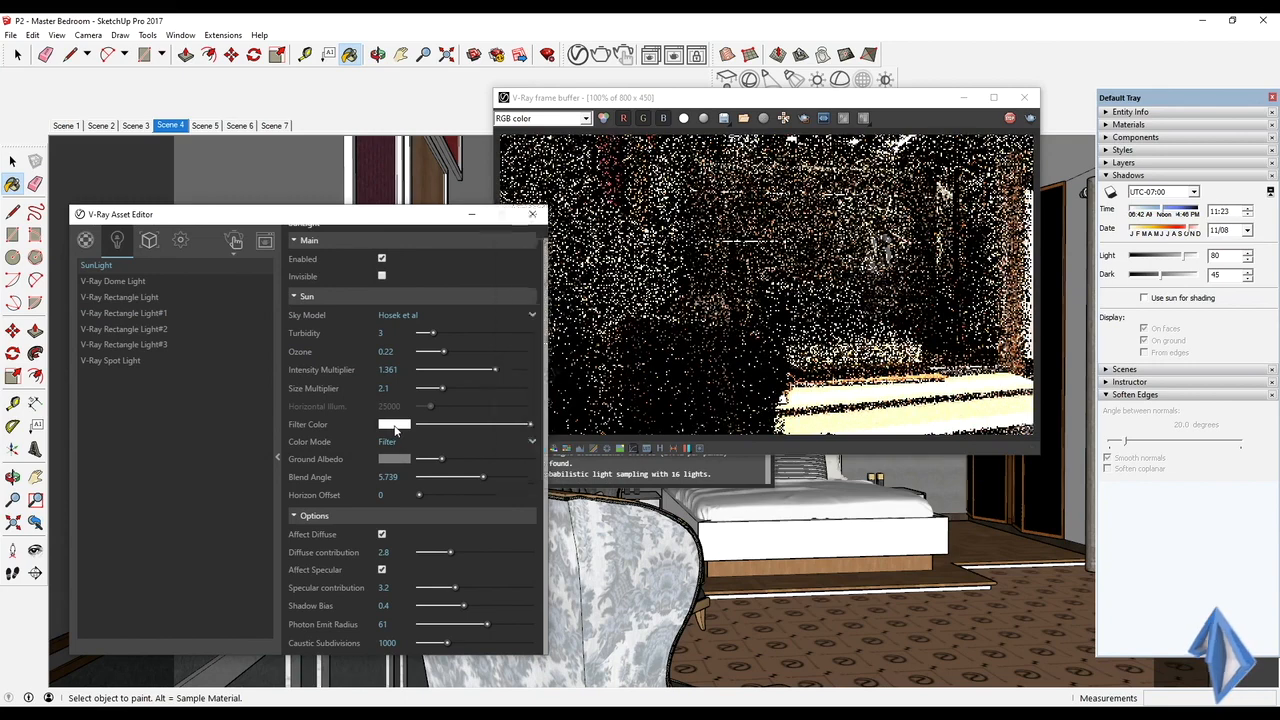
click(394, 425)
drag(367, 262, 367, 317)
click(105, 435)
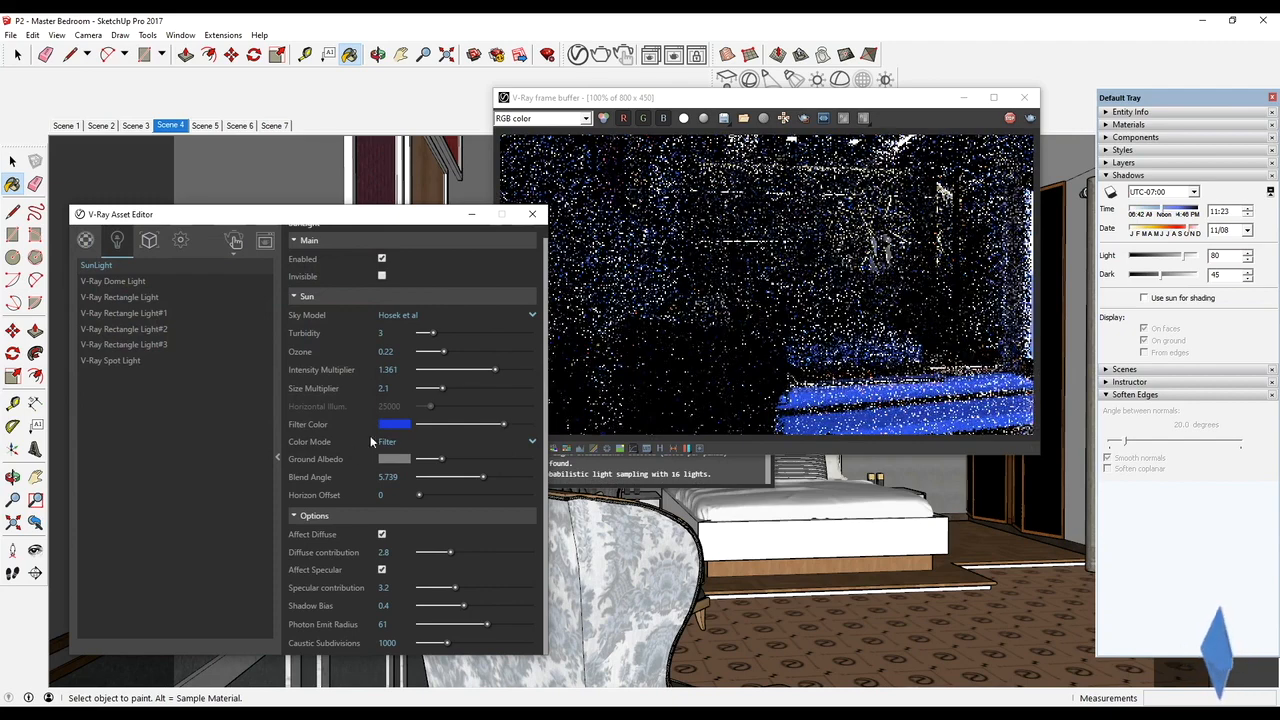
- Try a warm yellow-orange filter color (RGB 232, 199, 132) for the SunLight
click(405, 427)
drag(300, 261, 242, 290)
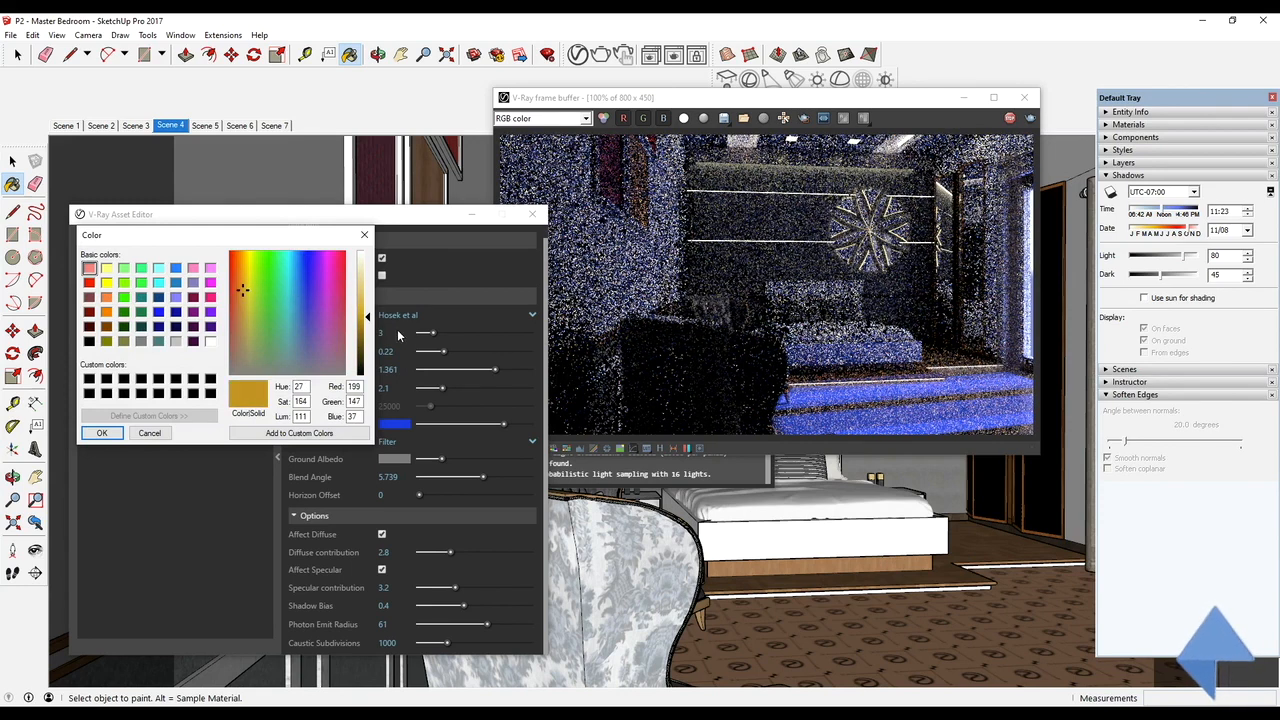
drag(370, 316, 370, 291)
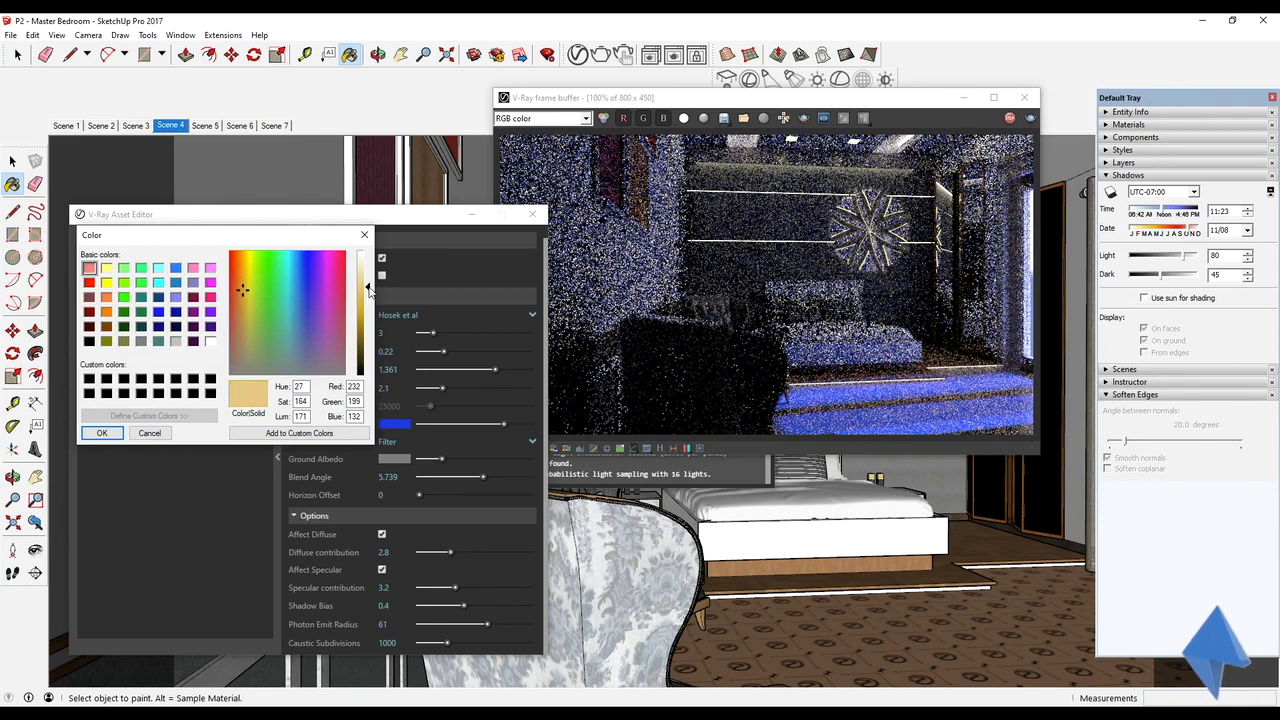
click(102, 433)
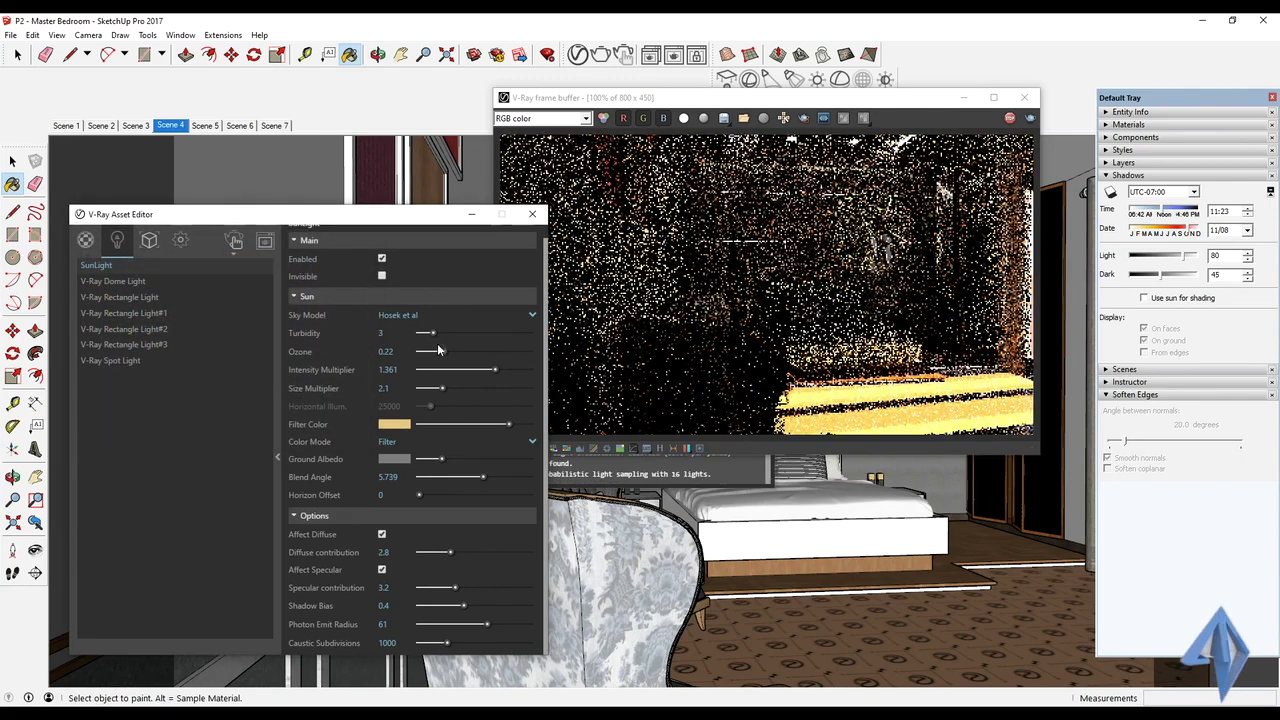
- Set the SunLight's filter color to a pale grey-blue (RGB 160, 185, 203)
click(392, 457)
drag(253, 284, 300, 268)
click(291, 265)
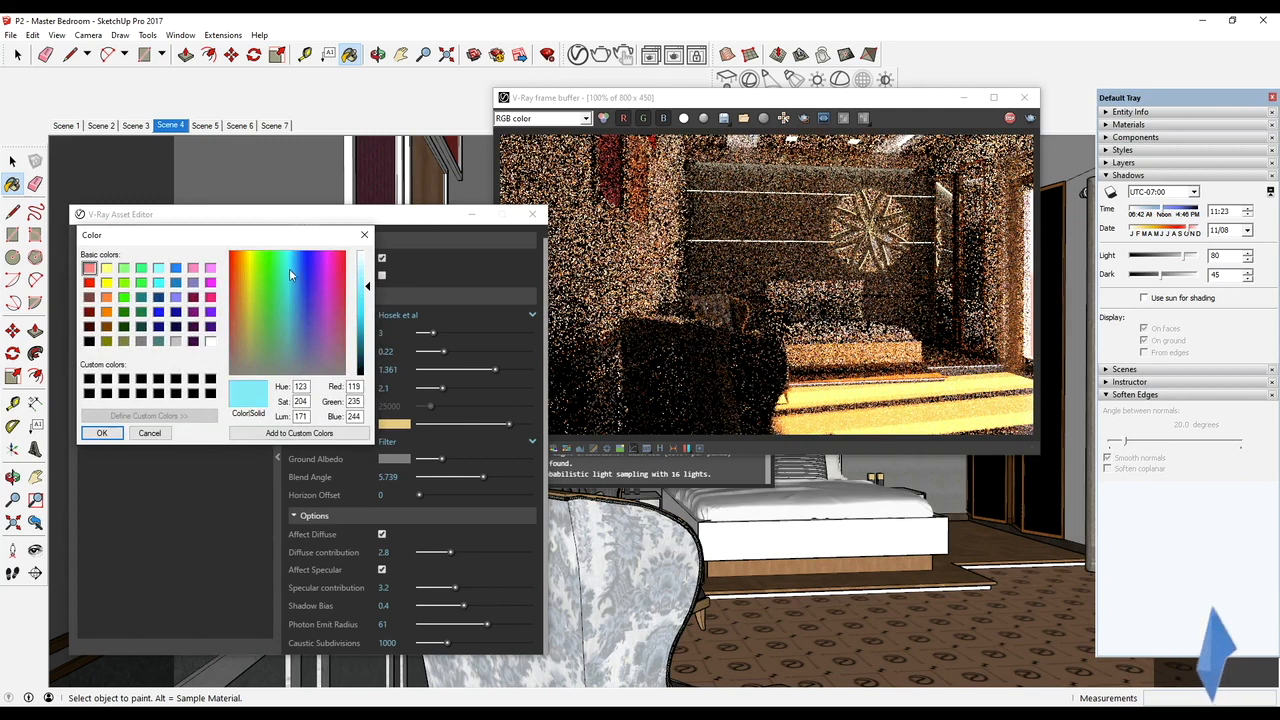
drag(289, 261, 296, 339)
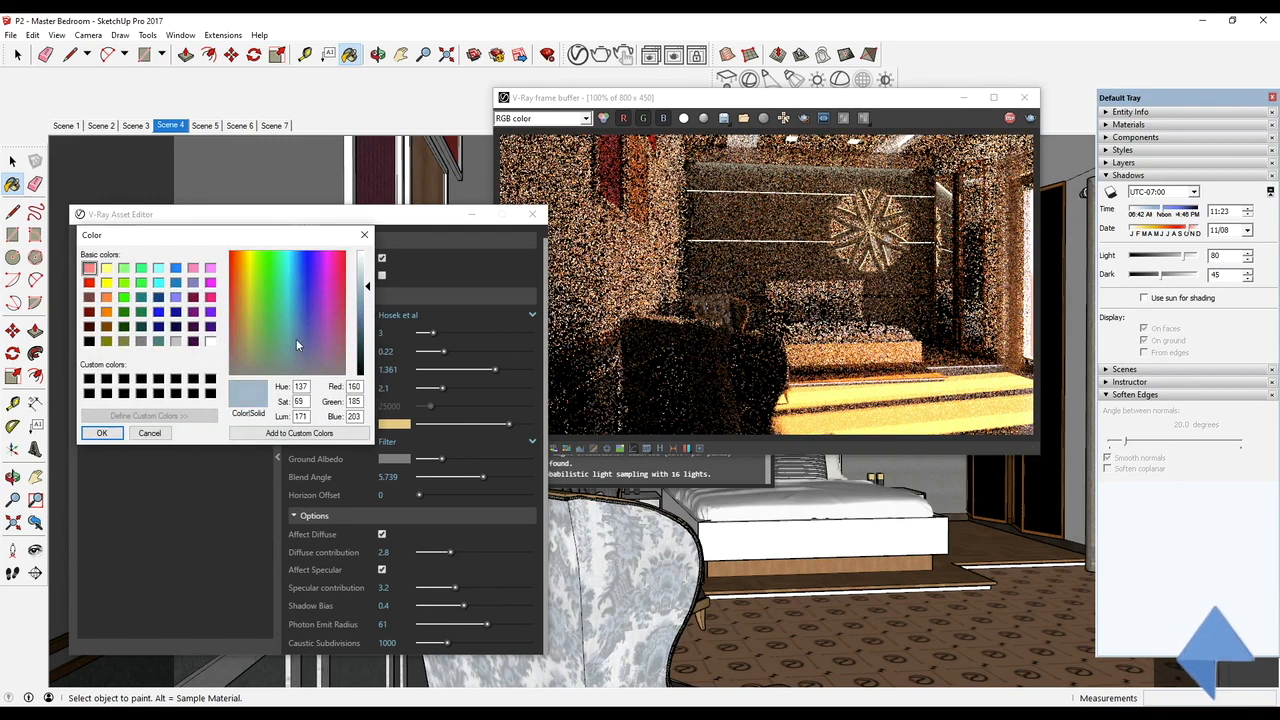
click(101, 432)
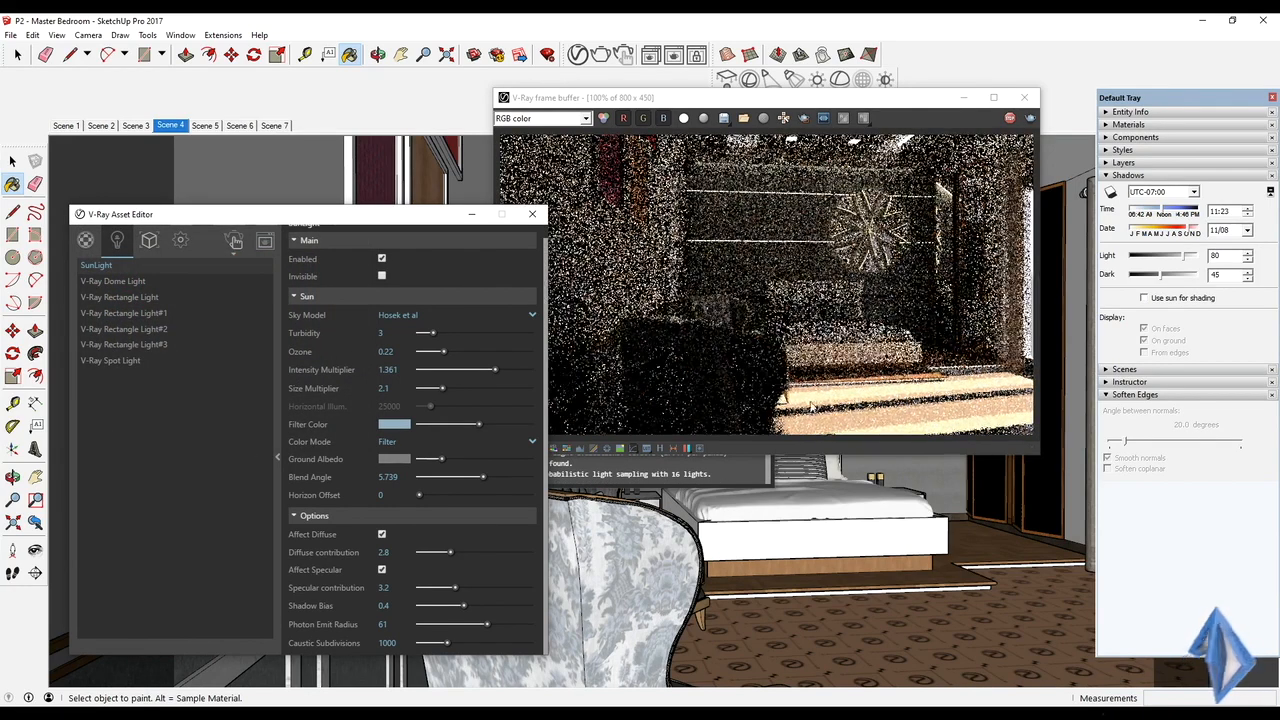
- Set the sun time to 09:35, and bring the V-Ray frame buffer back into view beside the Shadows settings
click(1157, 212)
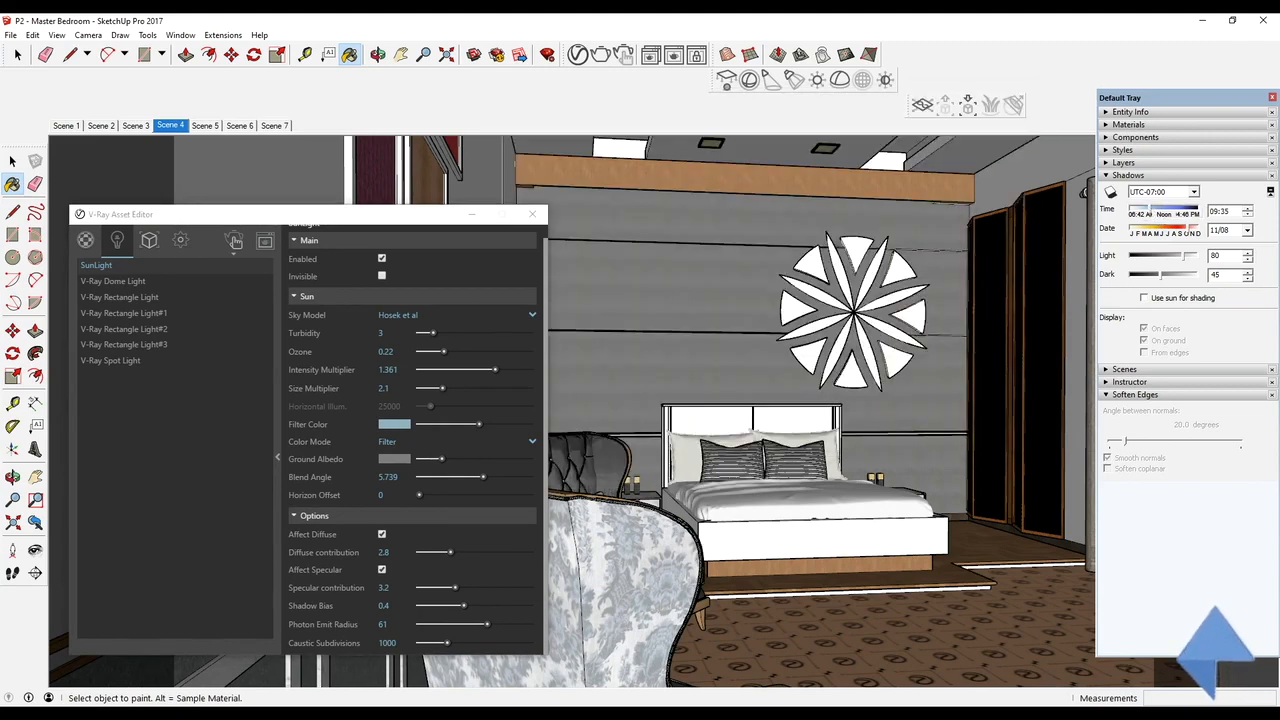
click(521, 712)
click(593, 662)
drag(817, 101, 849, 191)
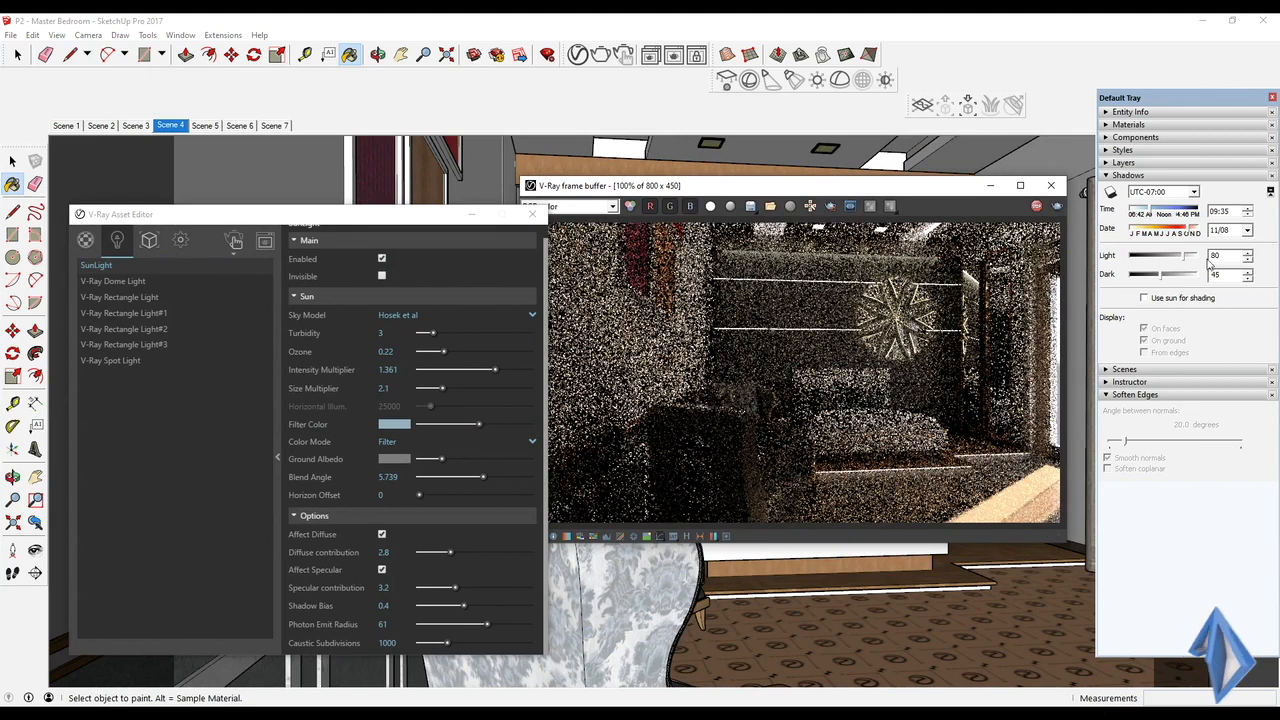
- Try sun positions on 06/27 and 10/09 at several times of day, finishing with 10/09 at 11:51
click(1157, 212)
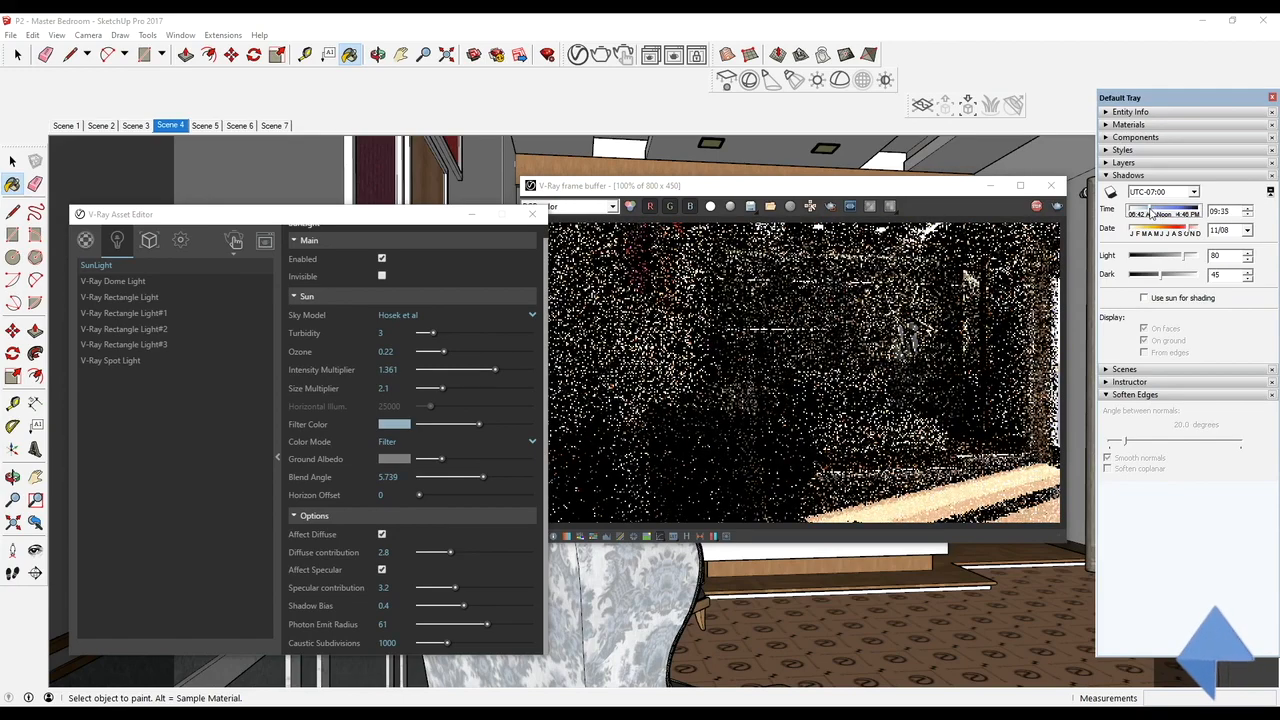
mouse_move(1184, 232)
mouse_down()
mouse_move(1162, 231)
mouse_move(1182, 213)
mouse_up()
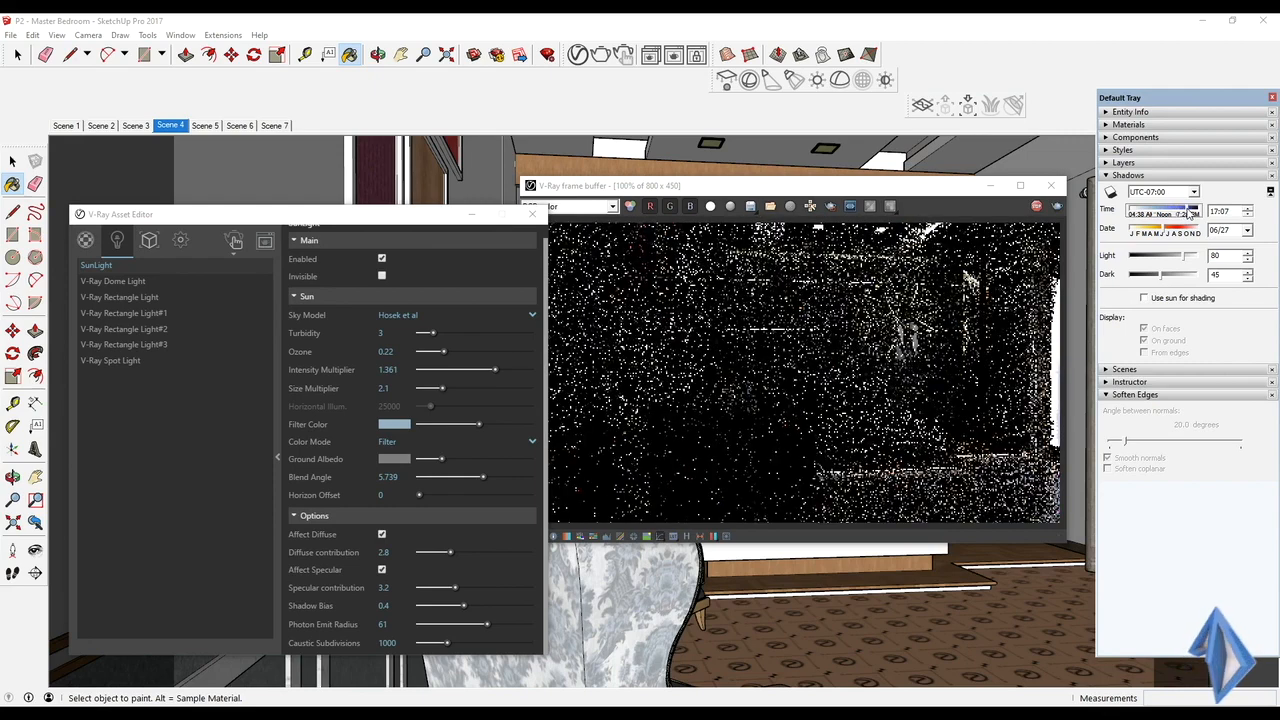
drag(1190, 213, 1150, 213)
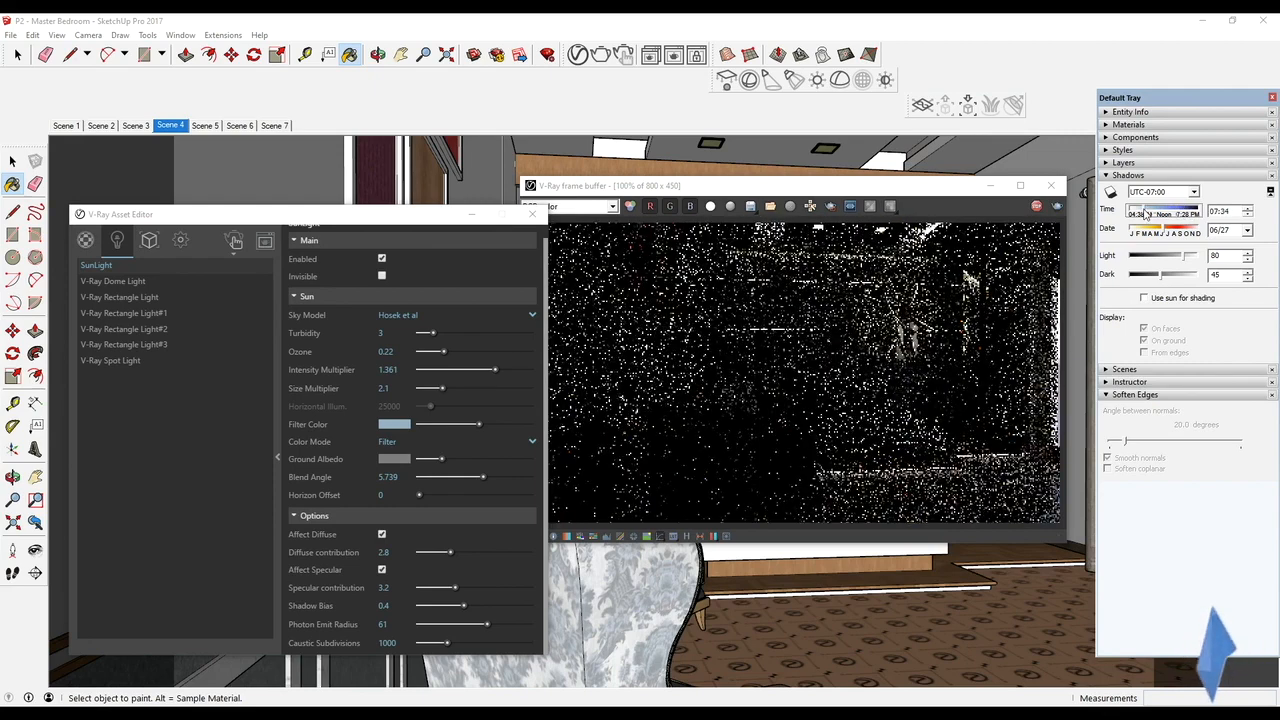
drag(1144, 213, 1175, 228)
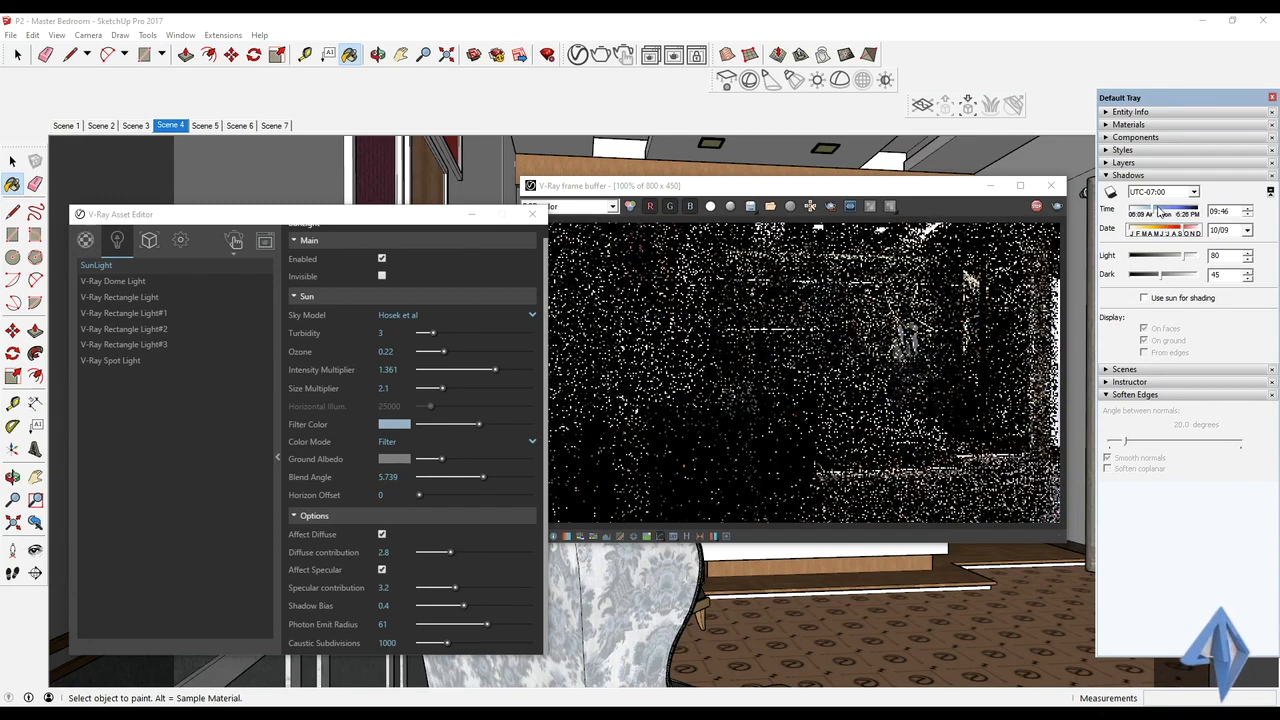
drag(1168, 213, 1180, 213)
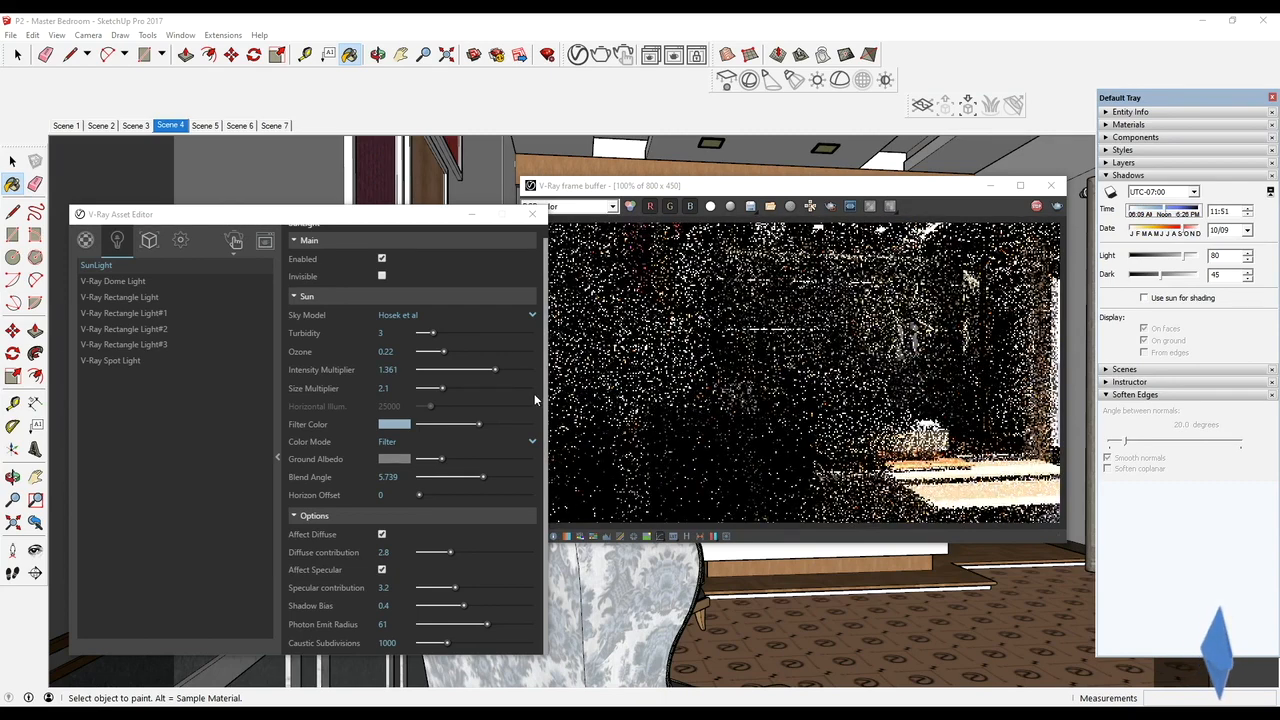
- Turn on Material Override in the render settings, and move and enlarge the render preview window
click(178, 244)
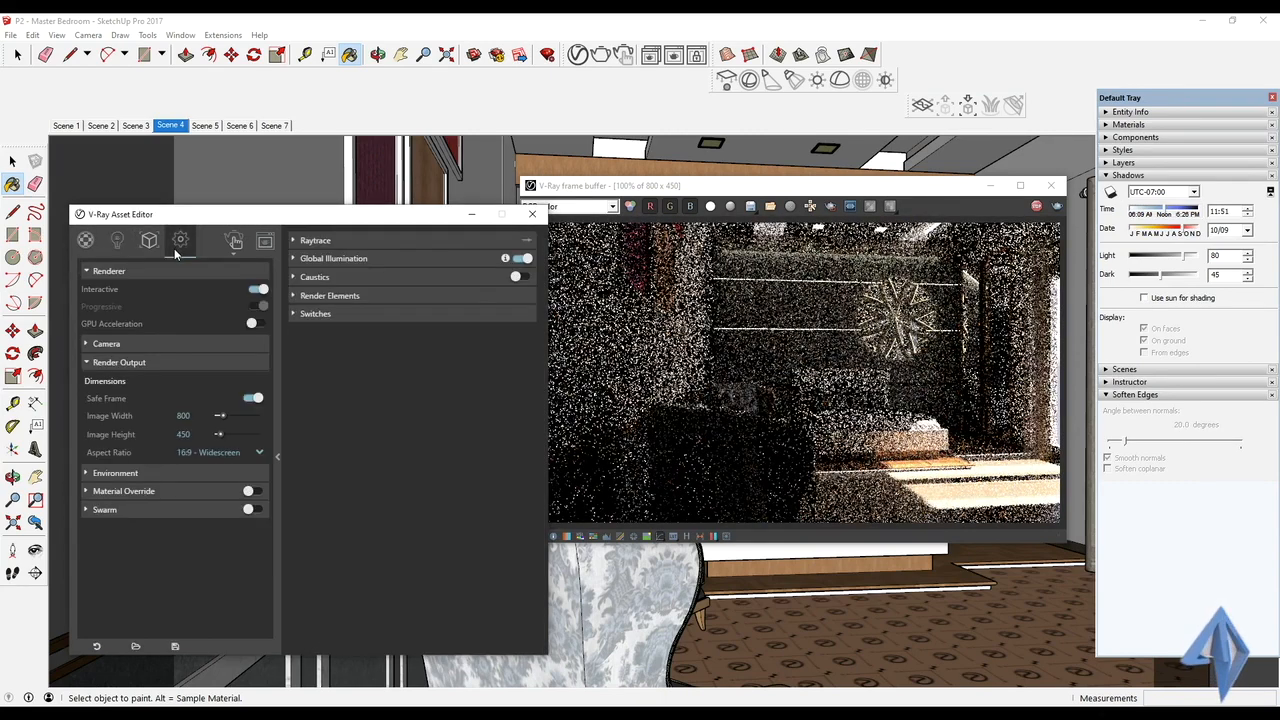
click(252, 492)
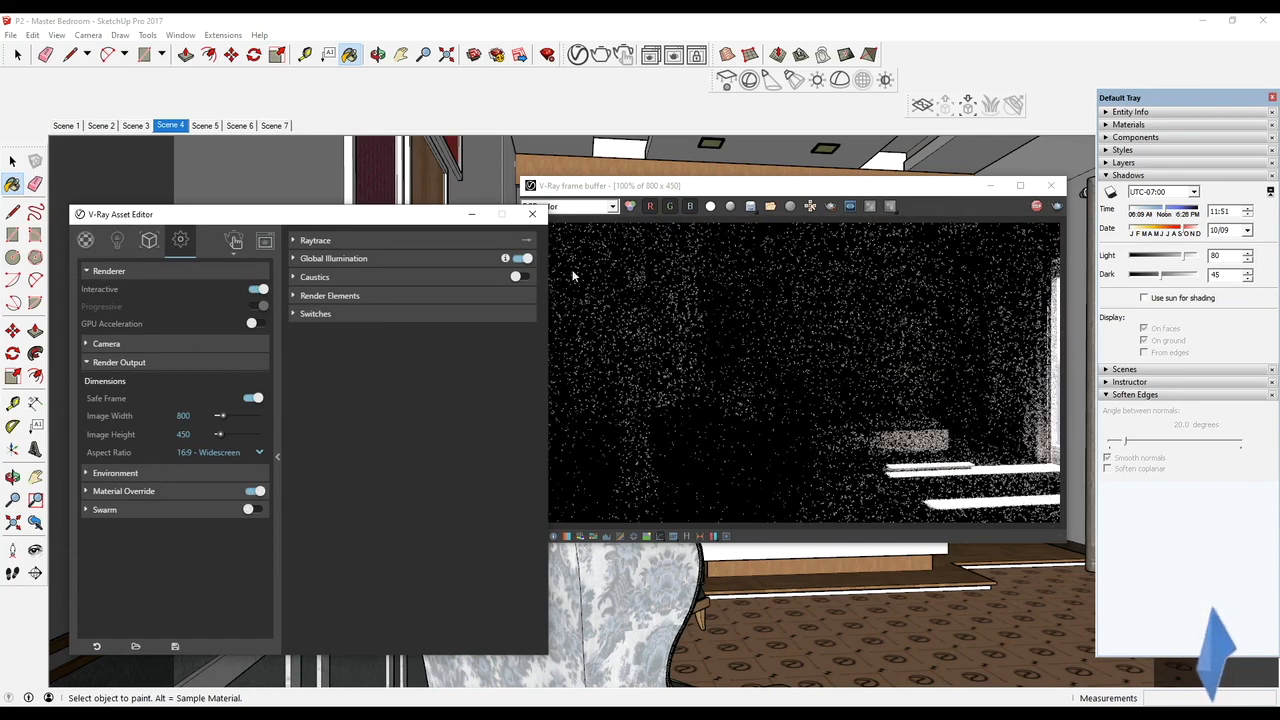
drag(614, 190, 522, 182)
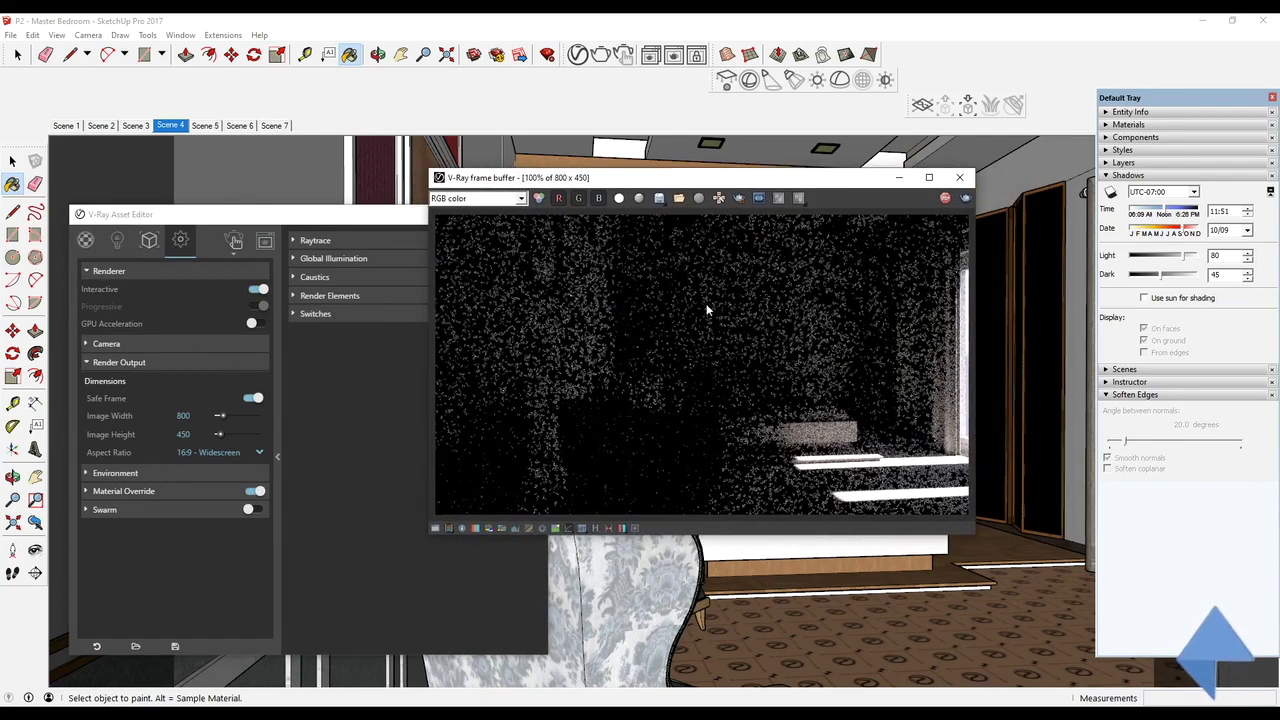
drag(973, 537, 1062, 571)
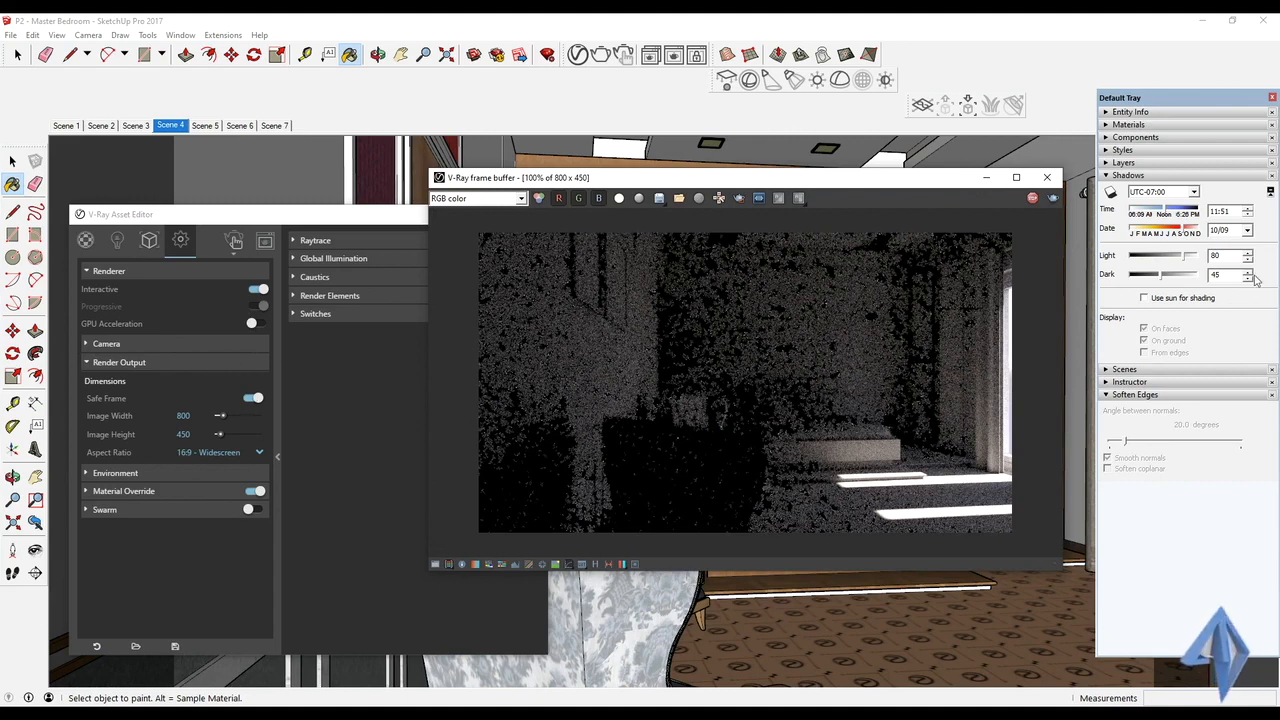
- Adjust the sun's time and date with Material Override on, settling on 12:34 on 10/16
drag(1168, 220, 1170, 214)
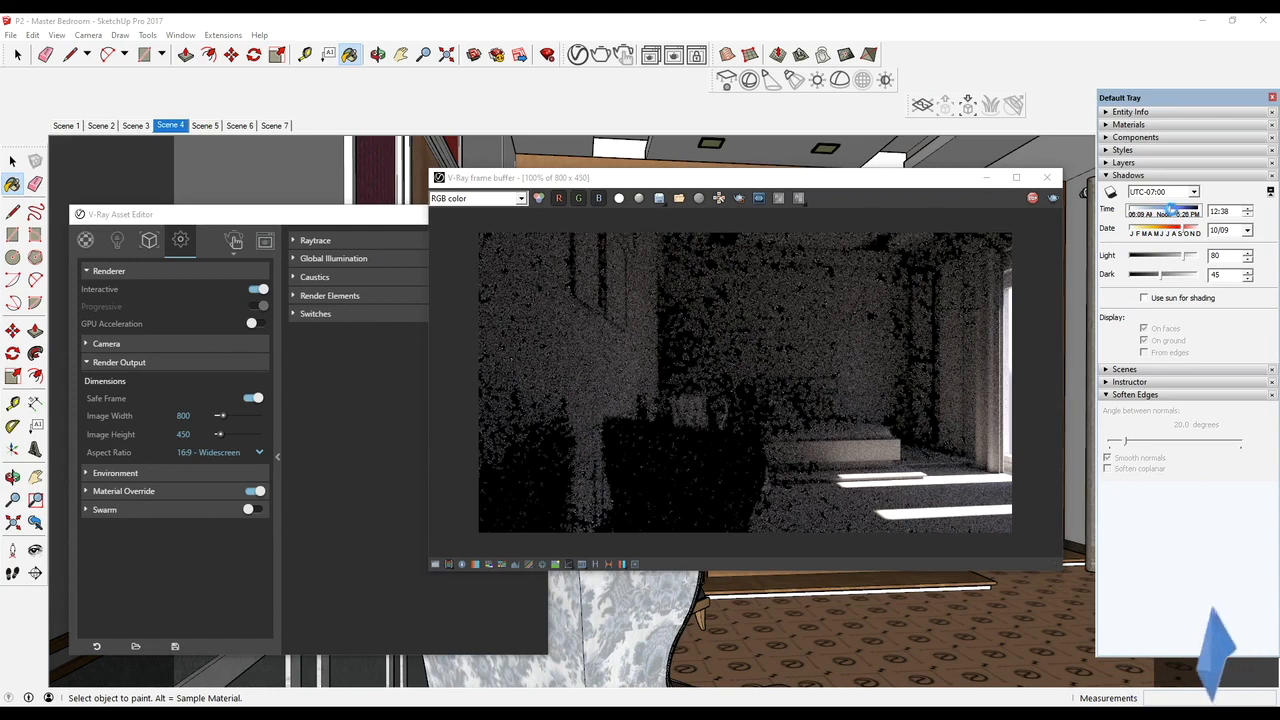
click(985, 362)
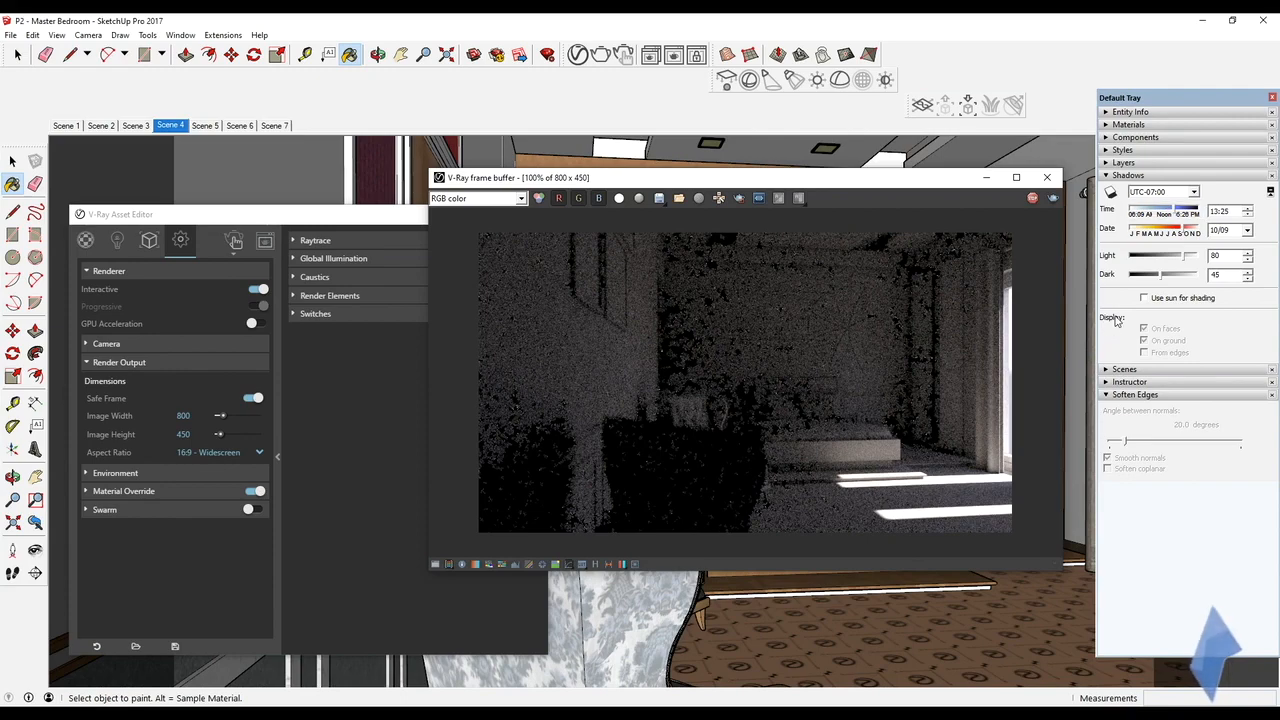
drag(1187, 230, 1171, 213)
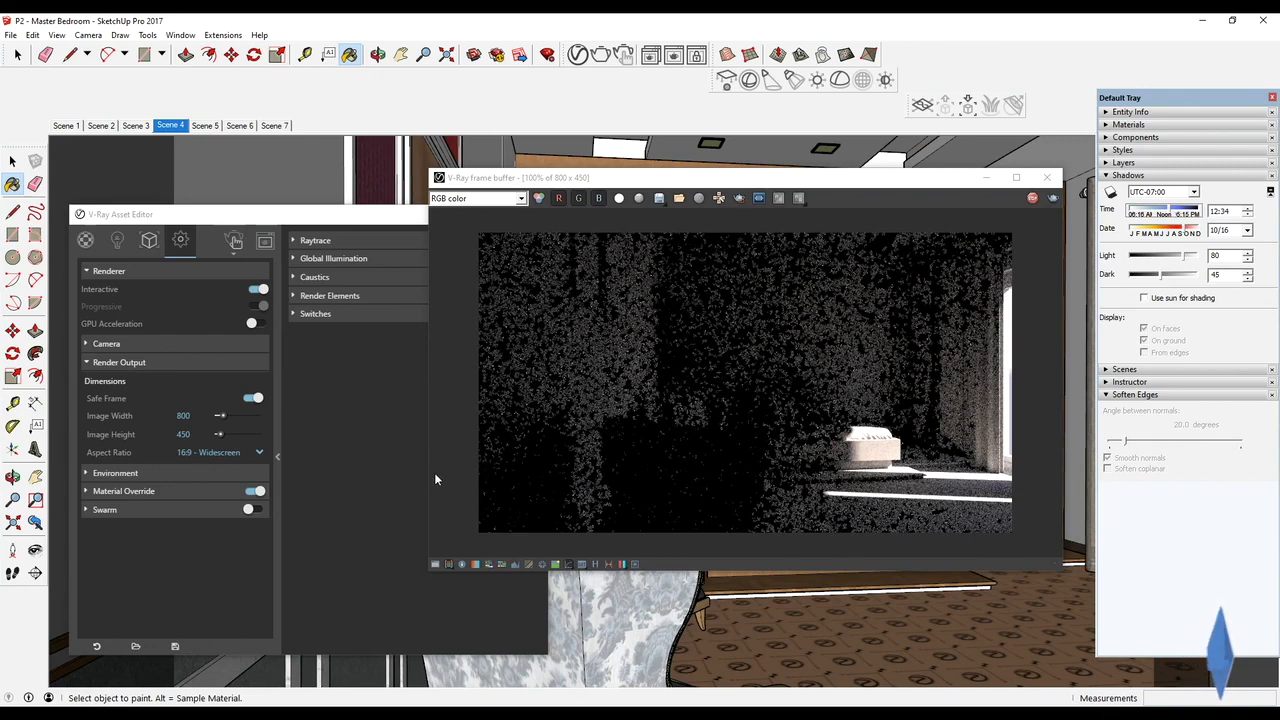
- Sample the ceiling downlight's Translucent Resin Crush Gray material and change its V-Ray material type to Generic
click(85, 240)
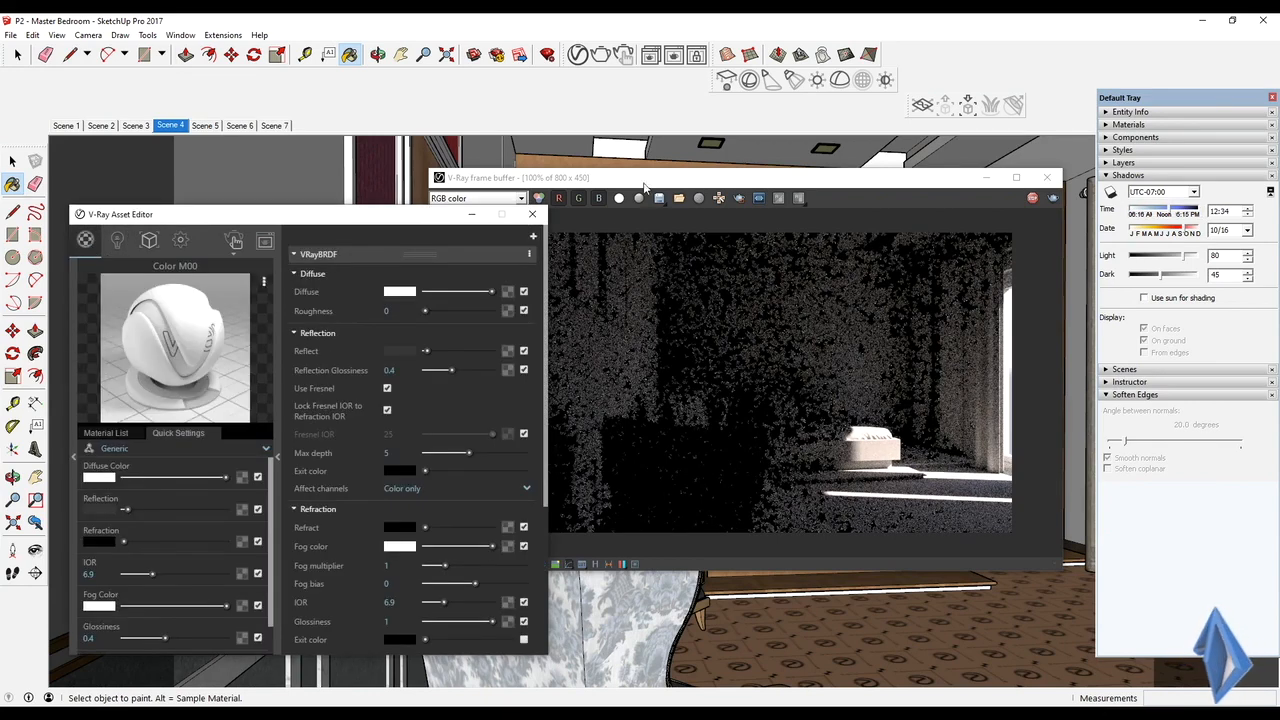
drag(645, 187, 649, 287)
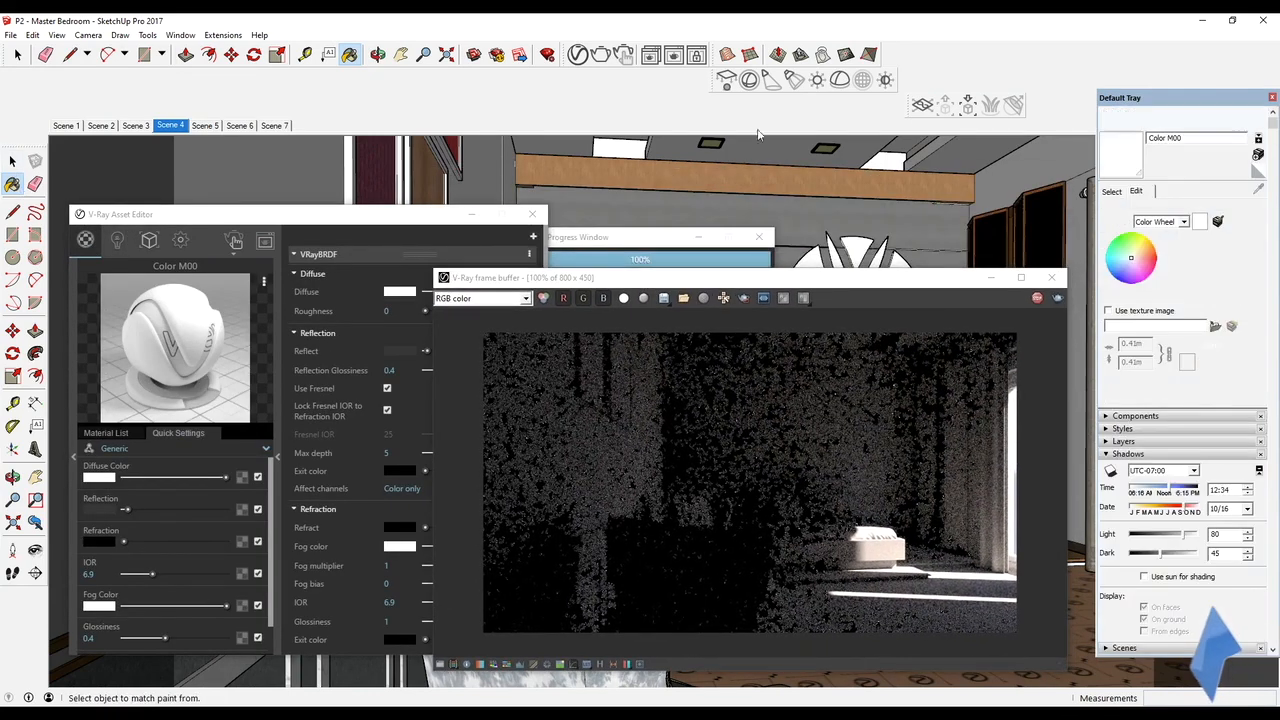
alt+click(705, 143)
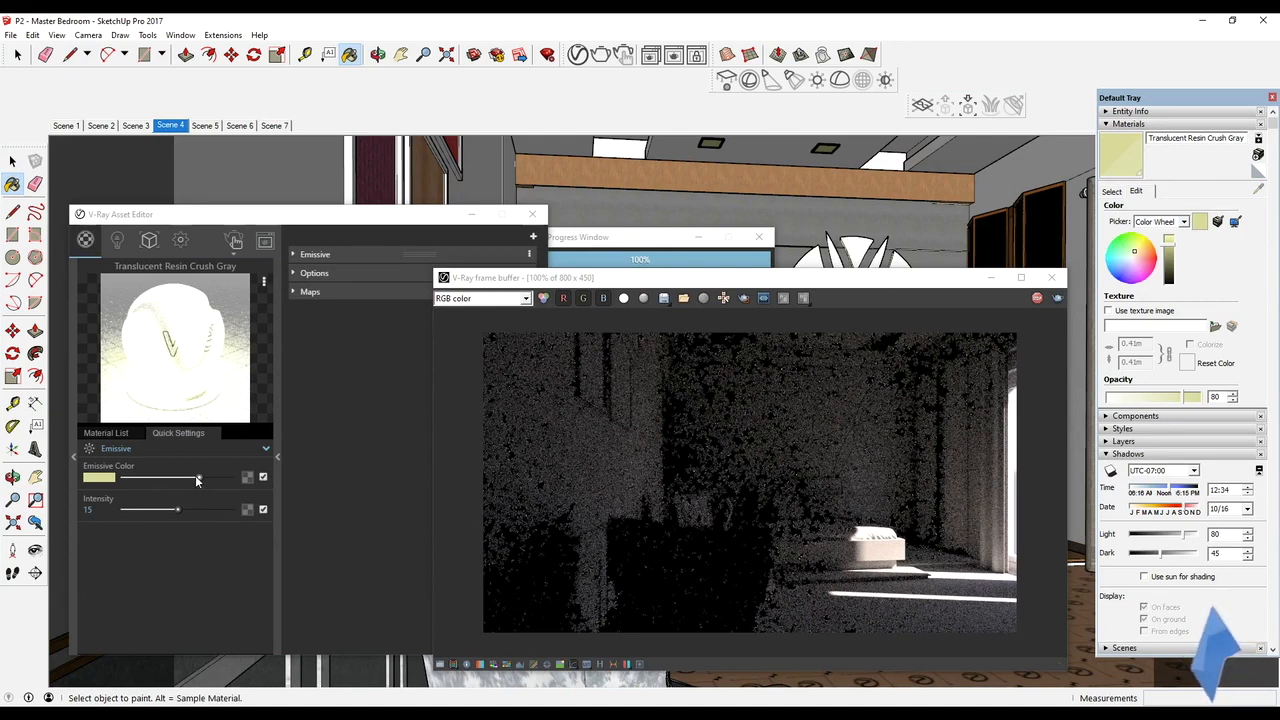
click(264, 478)
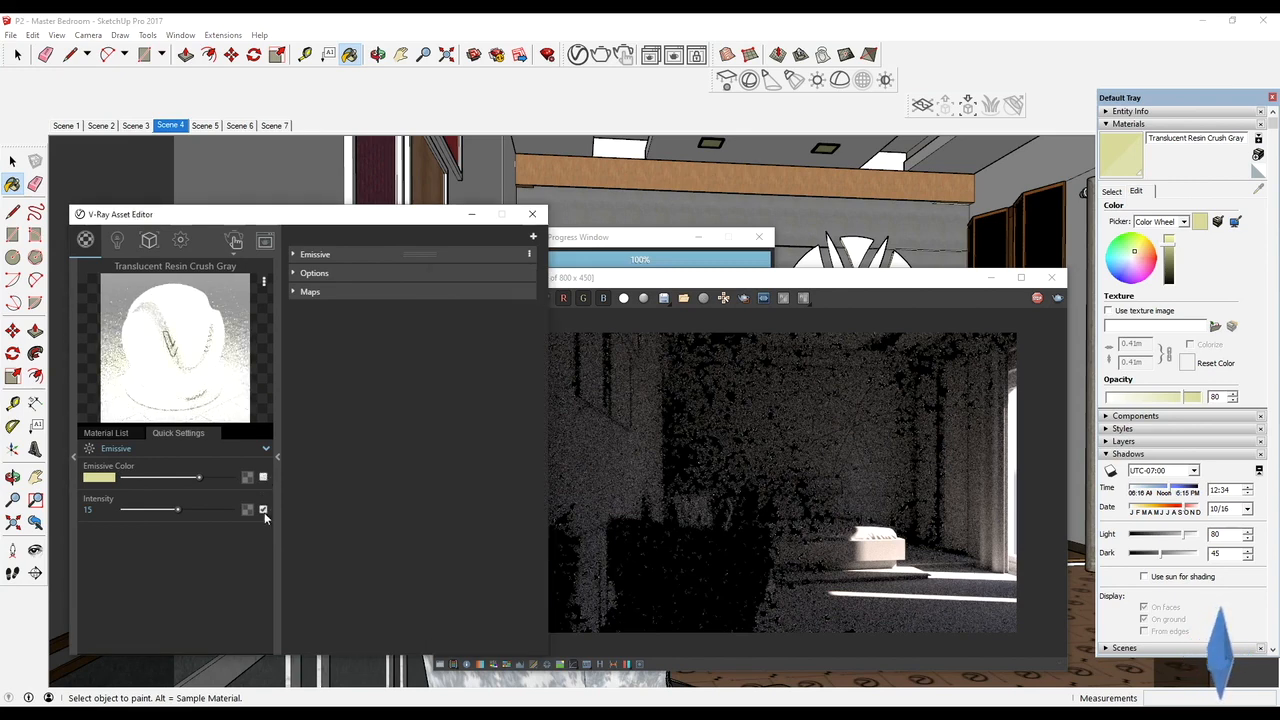
click(264, 510)
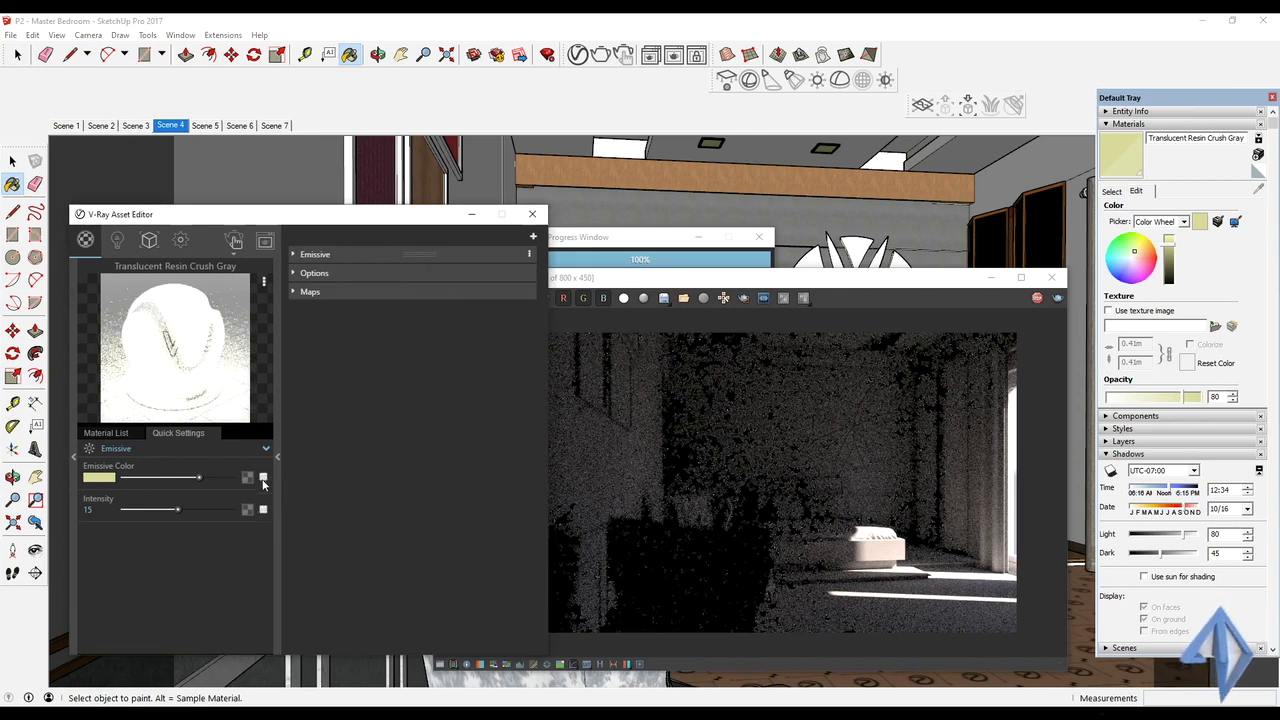
click(264, 478)
click(255, 450)
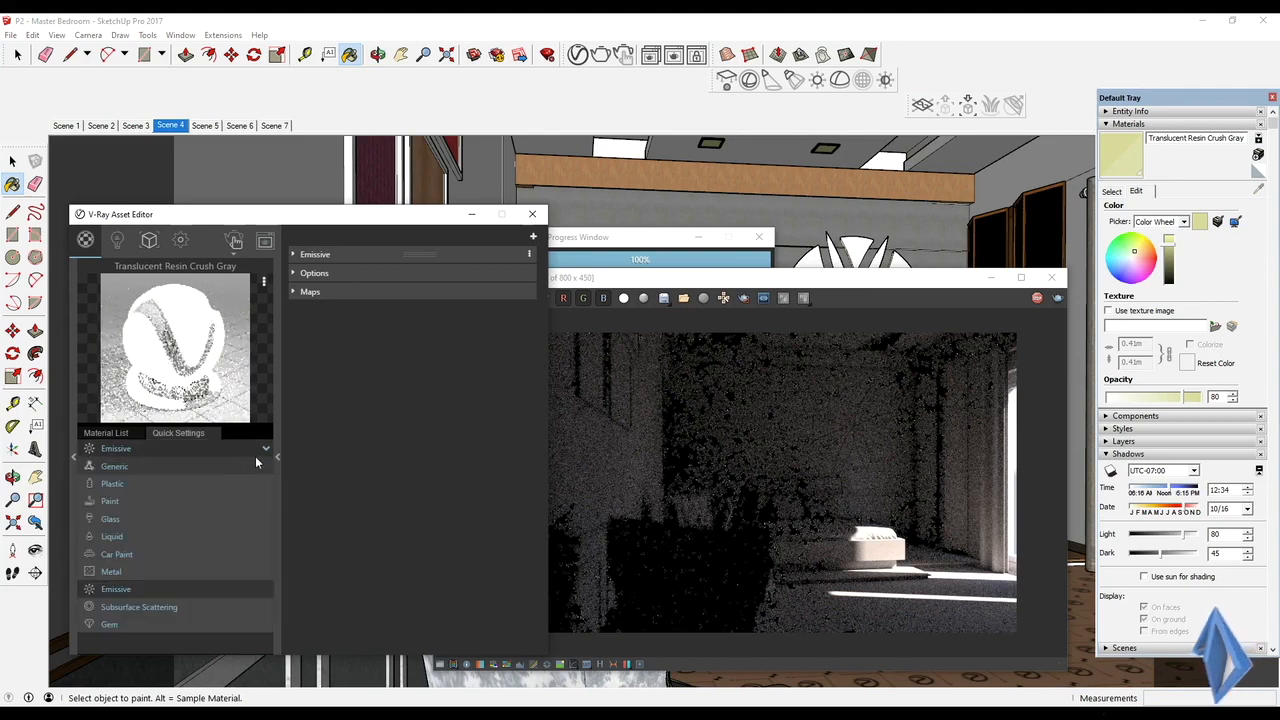
click(219, 466)
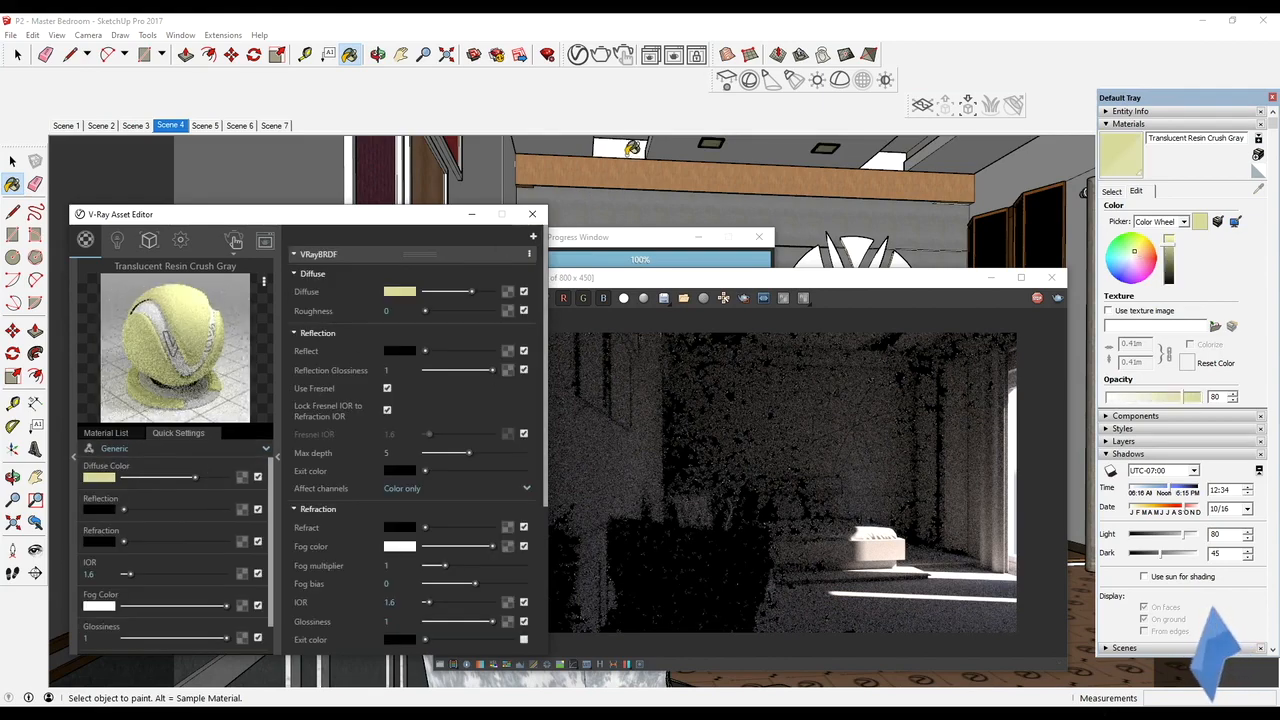
- Sample the Color C04 material on the bright ceiling surface and change its V-Ray material type to Generic
scroll(909, 173, up, 5)
shift+middle_drag(911, 173, 831, 326)
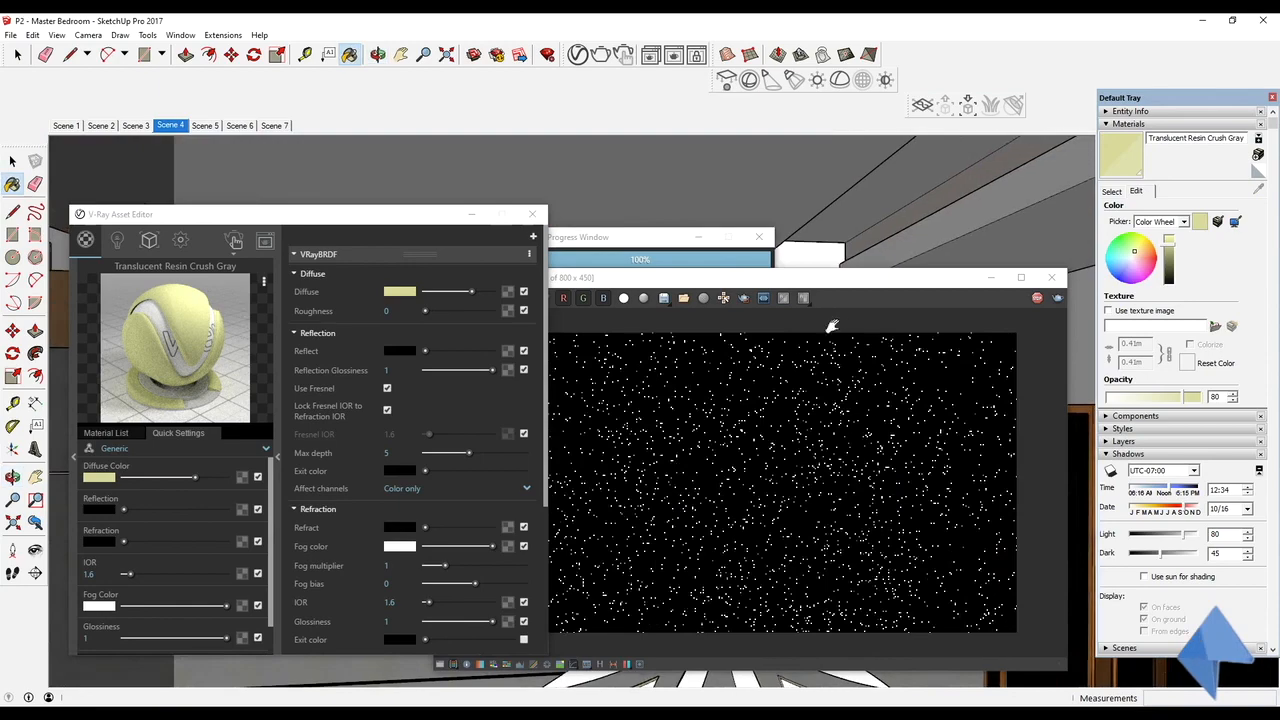
alt+click(906, 215)
click(253, 455)
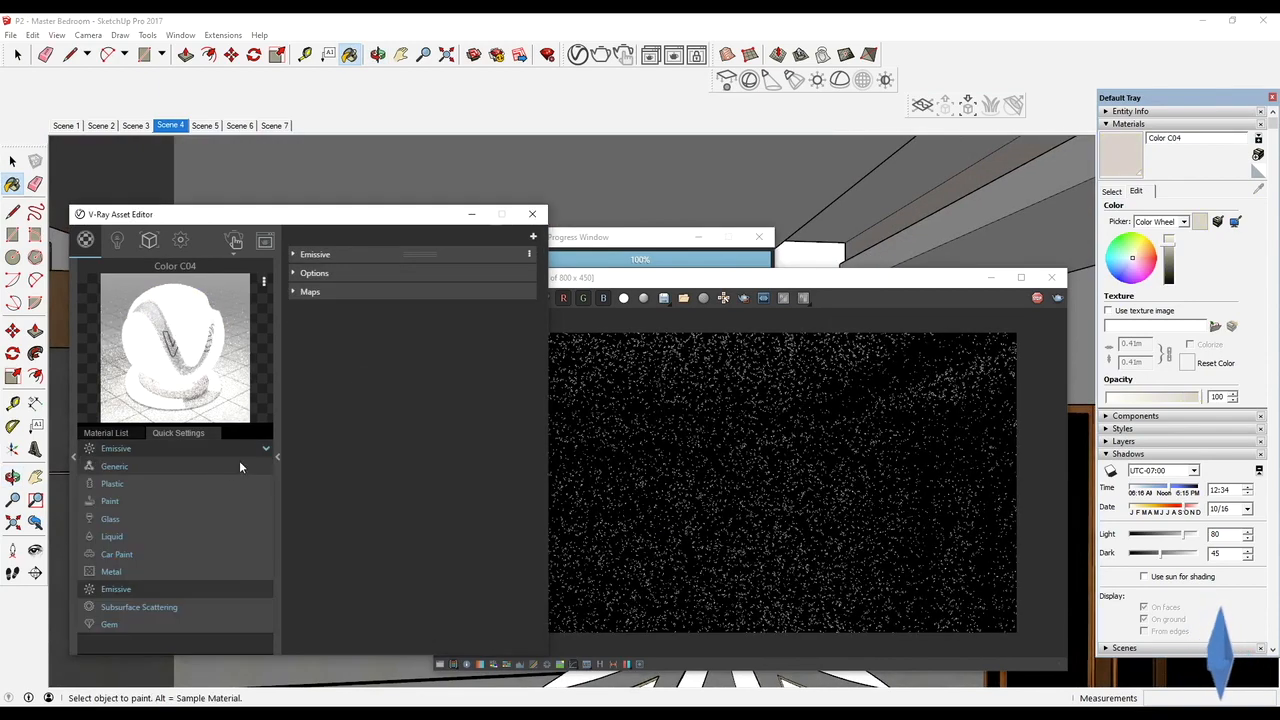
click(209, 467)
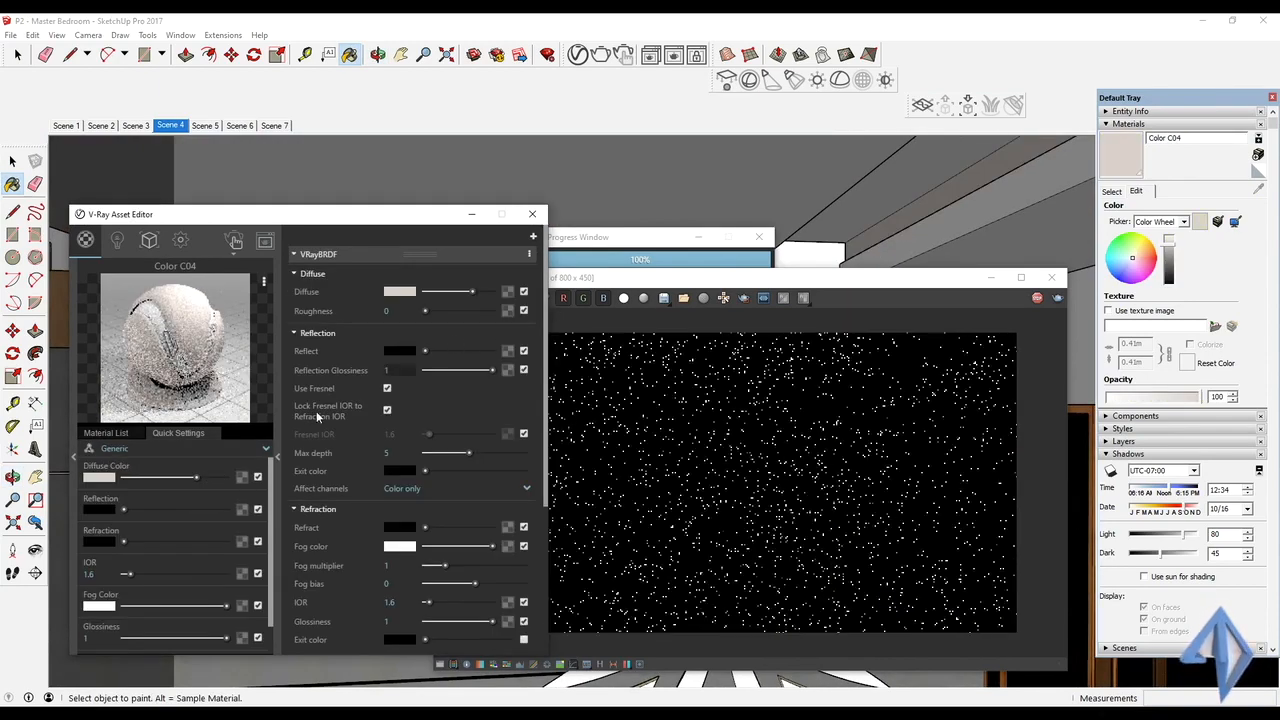
- Turn off Material Override in the render settings, restore the Scene 4 view and collapse the asset editor's extra pane
click(181, 240)
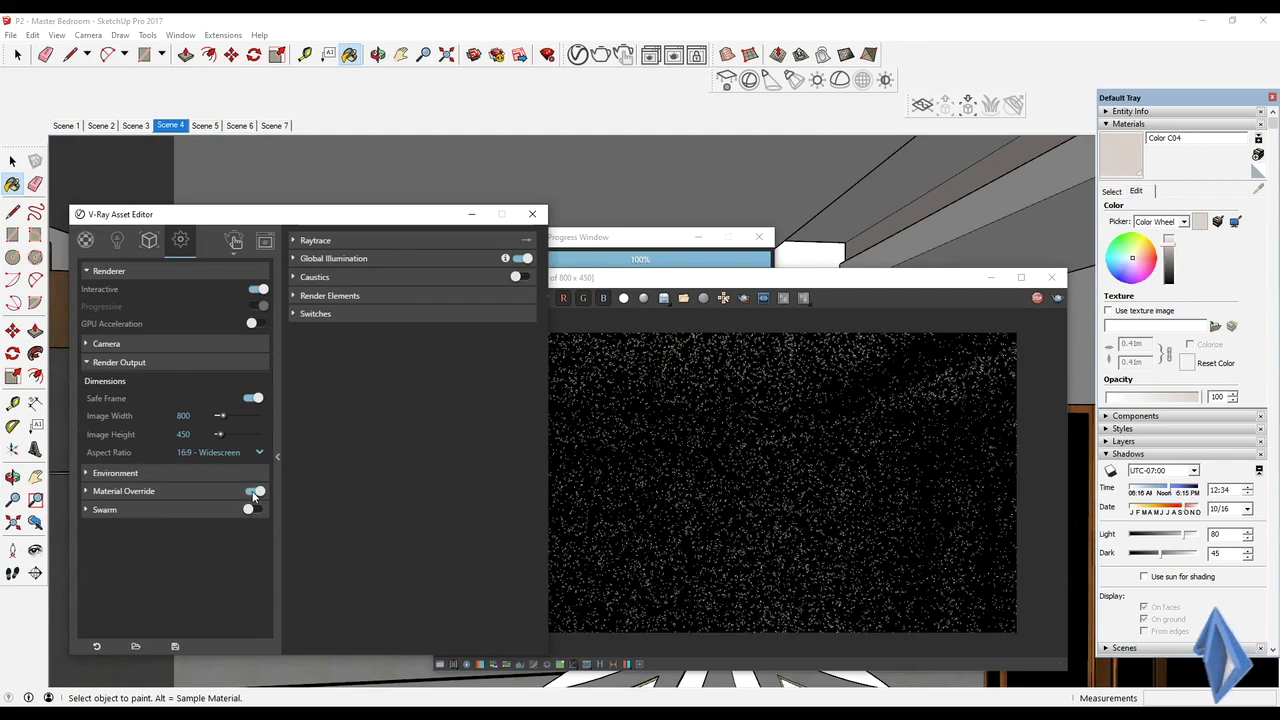
click(255, 492)
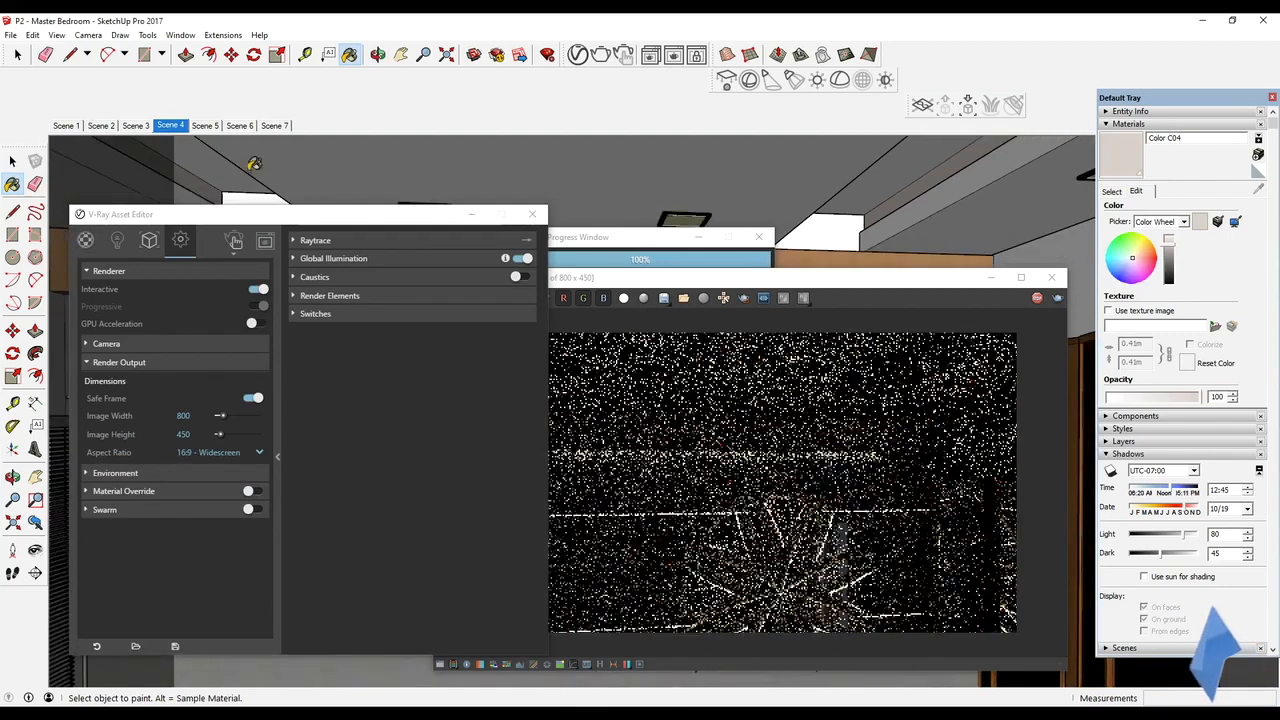
click(277, 456)
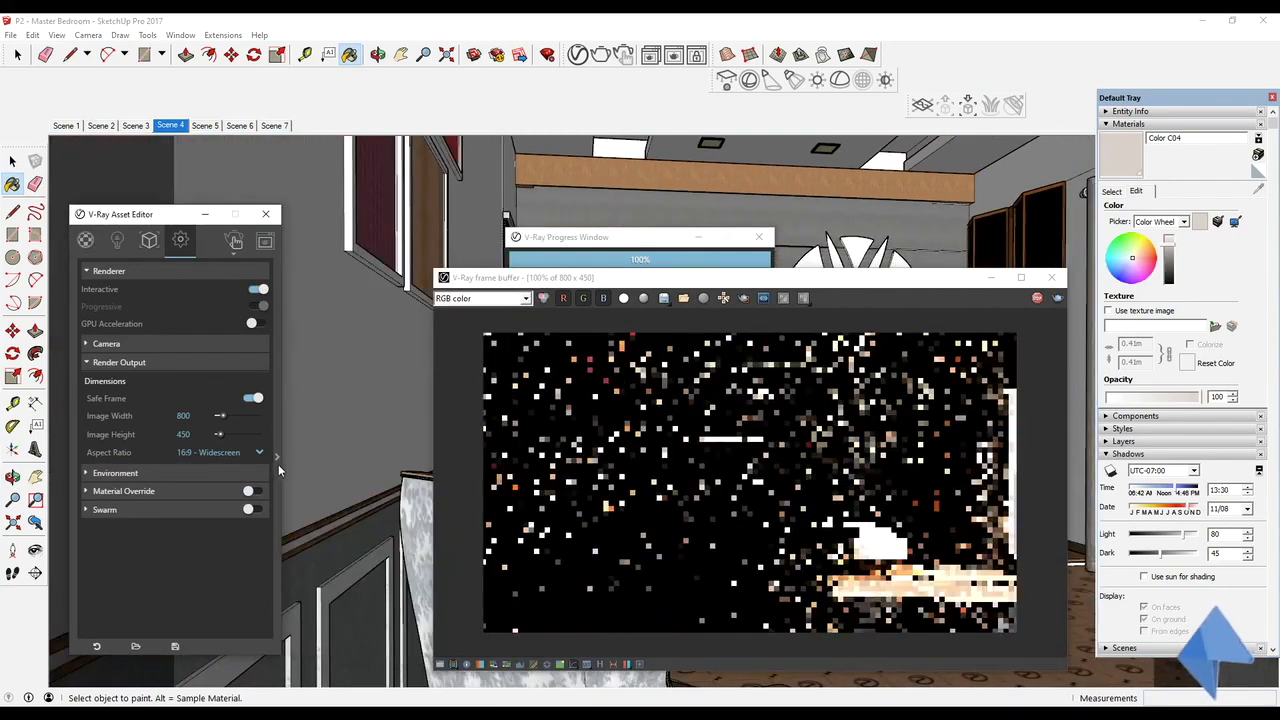
- Maximize the V-Ray frame buffer and zoom the interactive render to 200% to check the sunlight and materials
drag(669, 281, 573, 240)
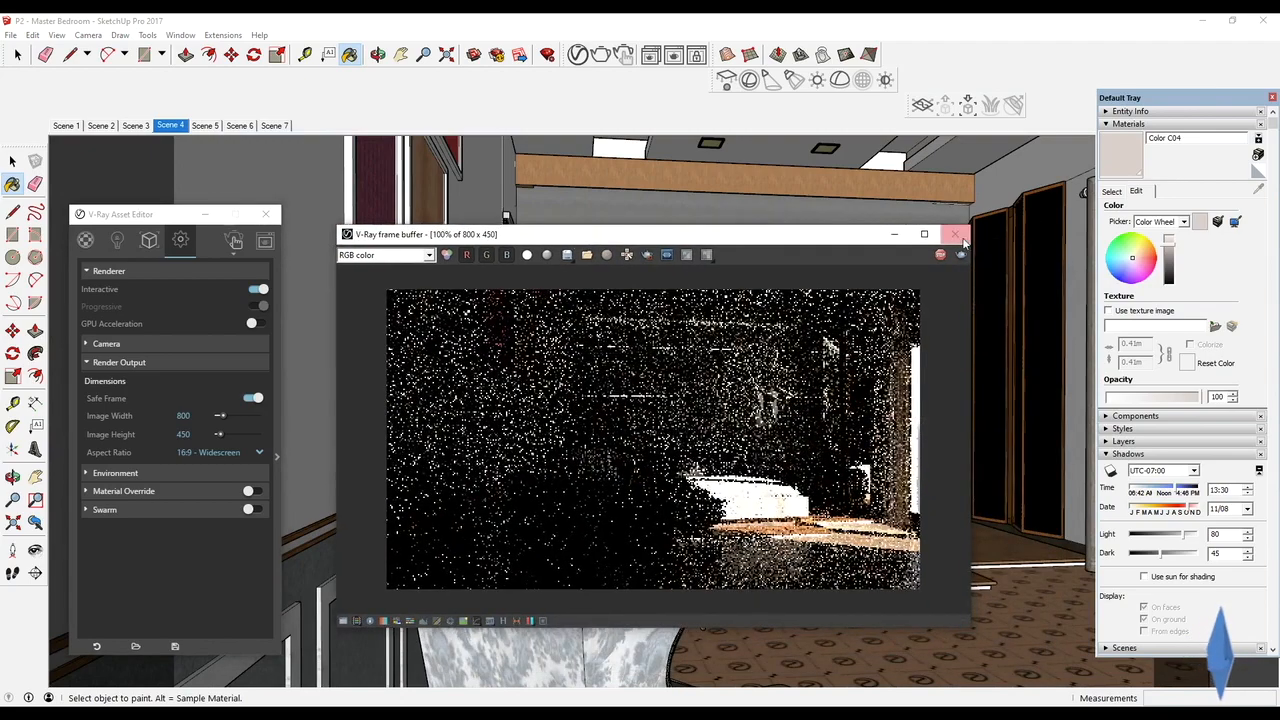
click(926, 239)
scroll(698, 378, up, 1)
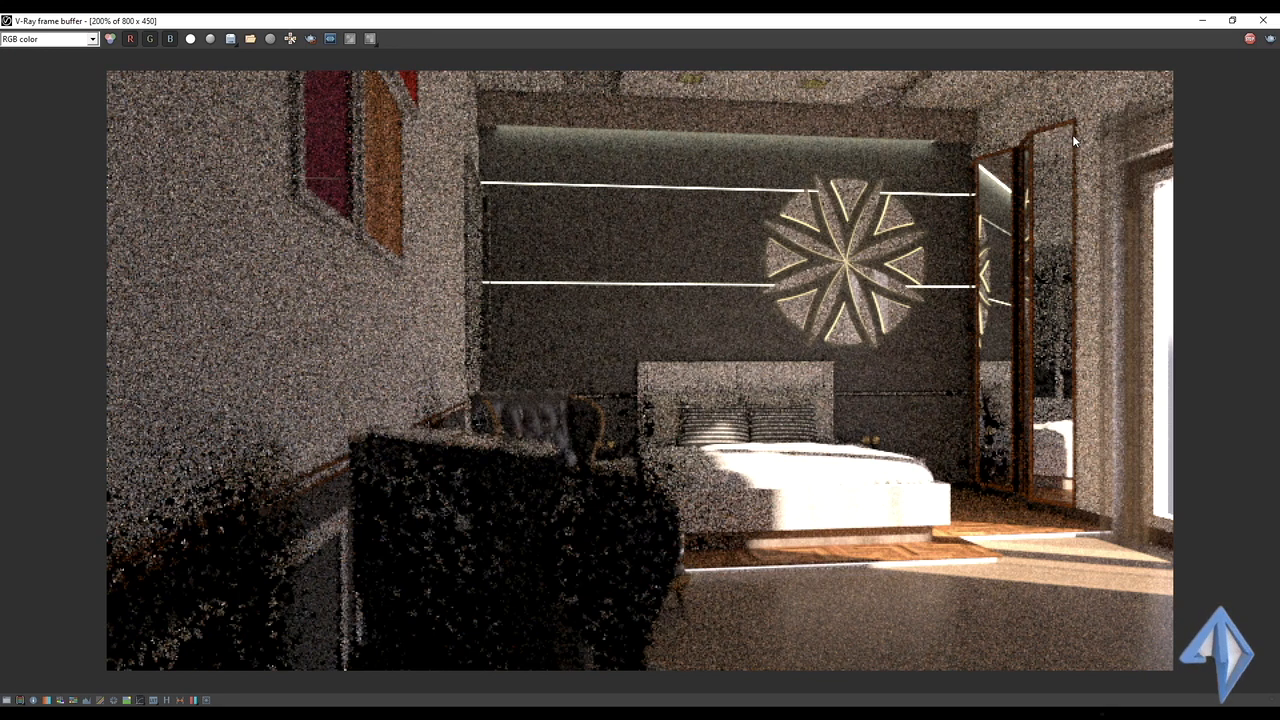
- Stop the interactive render, clear the image, and close the frame buffer and the progress window
click(1249, 38)
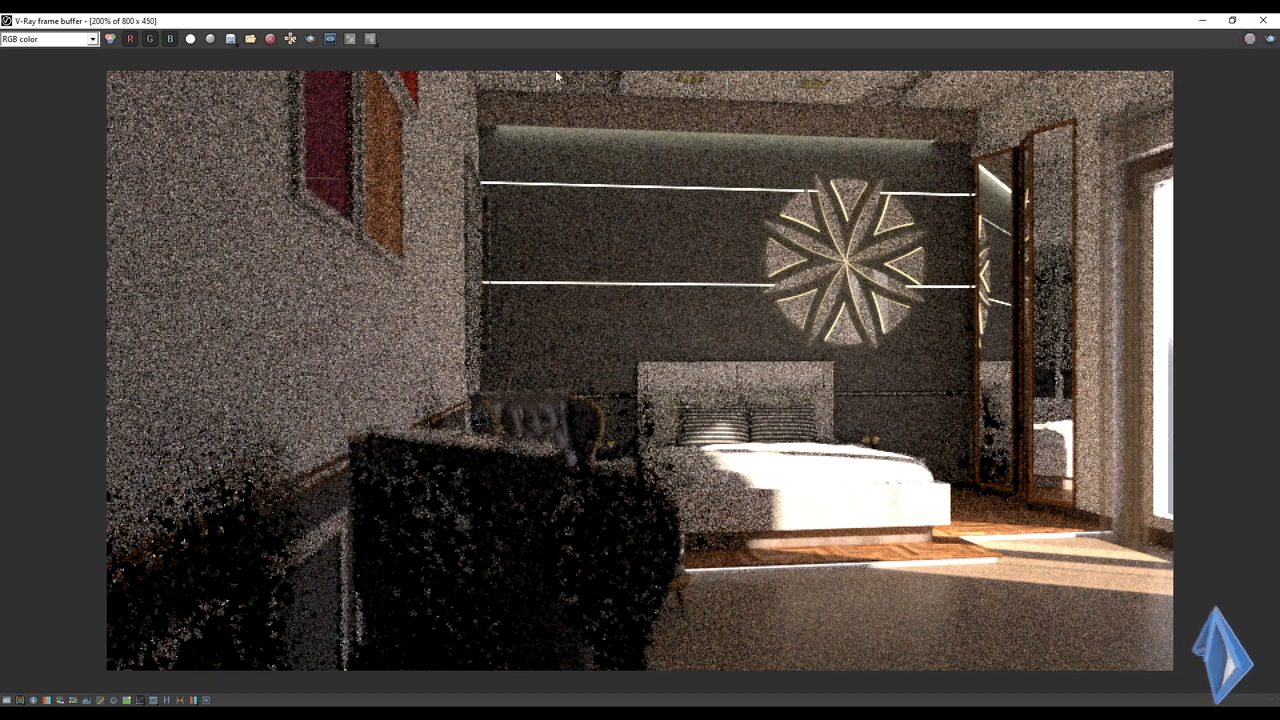
click(274, 39)
click(1262, 20)
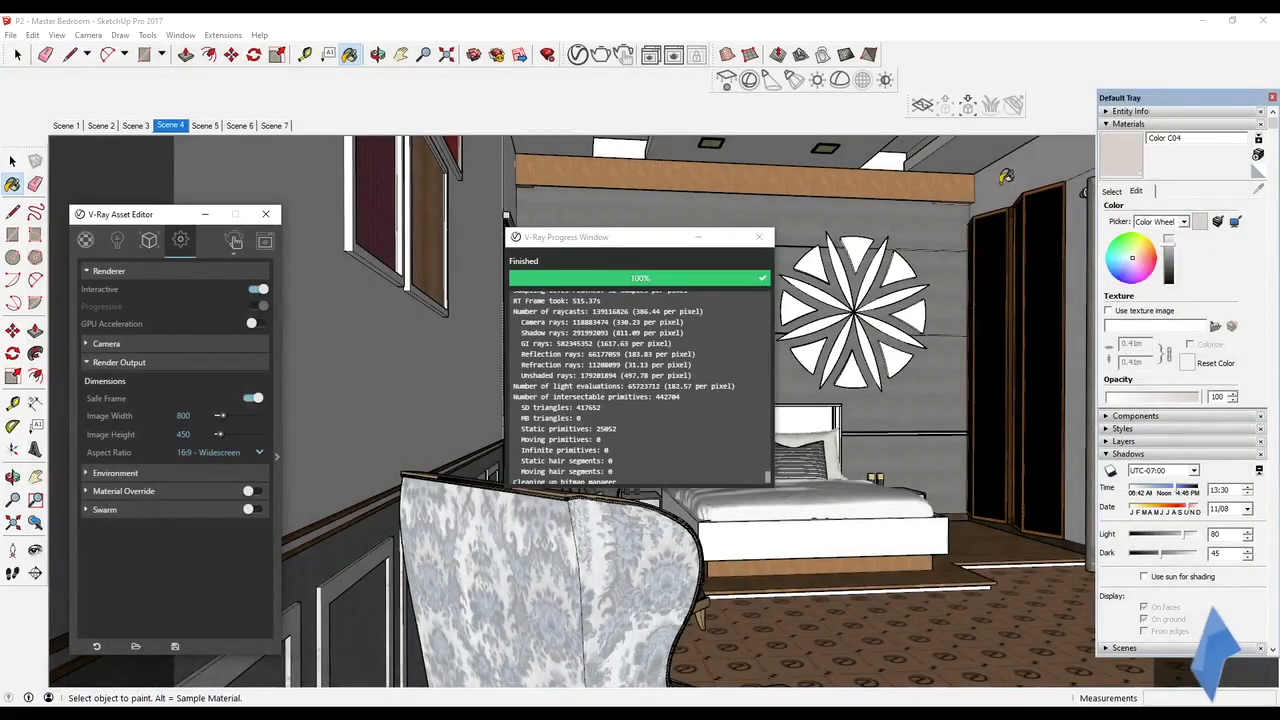
click(759, 237)
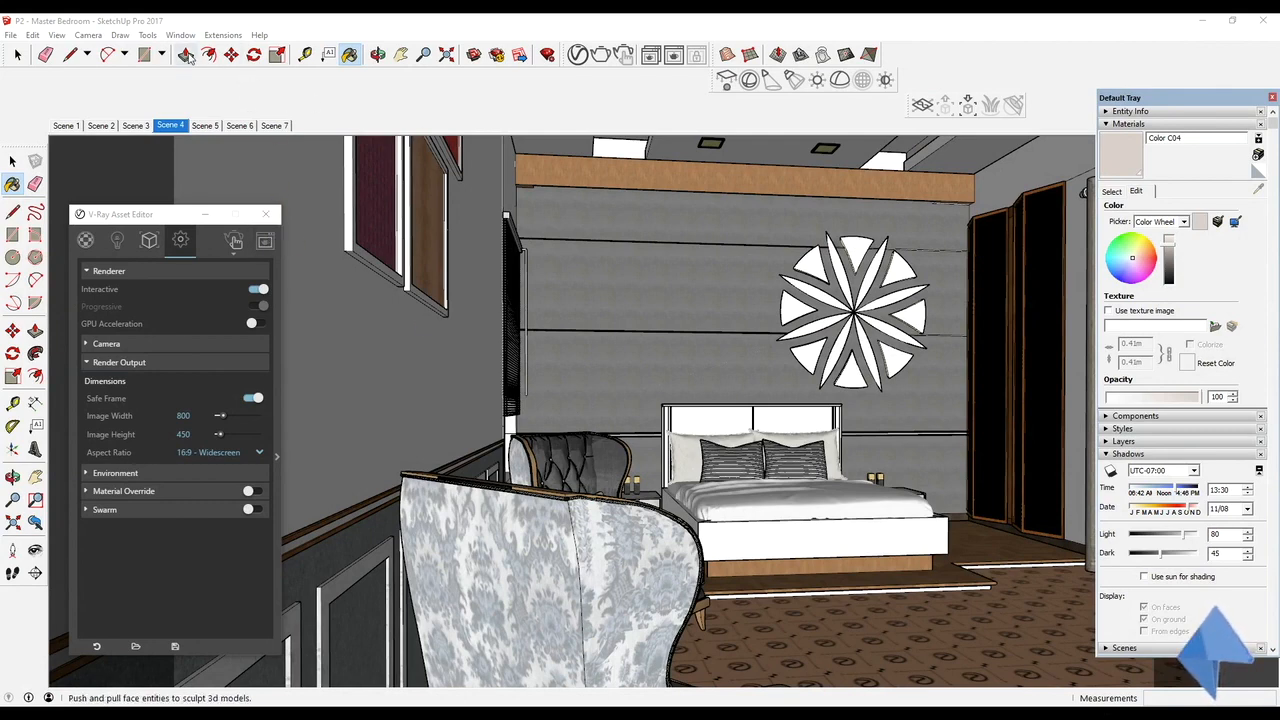
- Turn on Shadows in the viewport and move the Default Tray beside the V-Ray Asset Editor
click(54, 36)
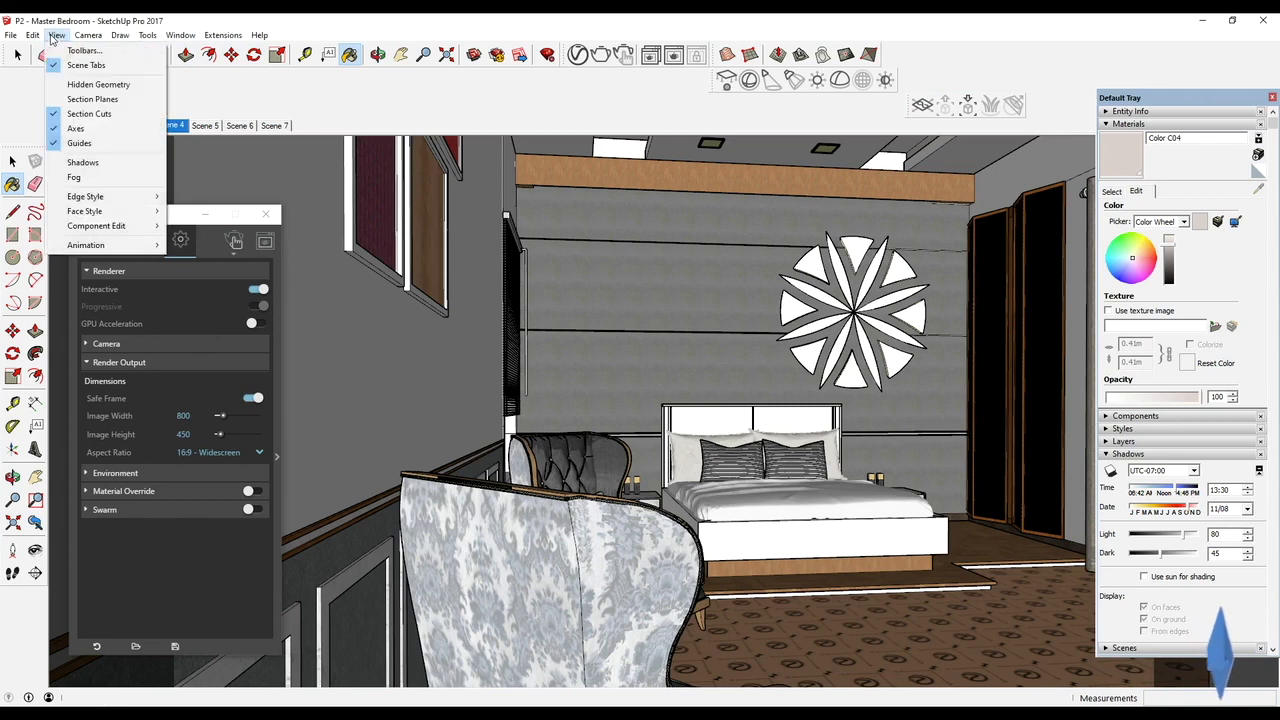
click(93, 156)
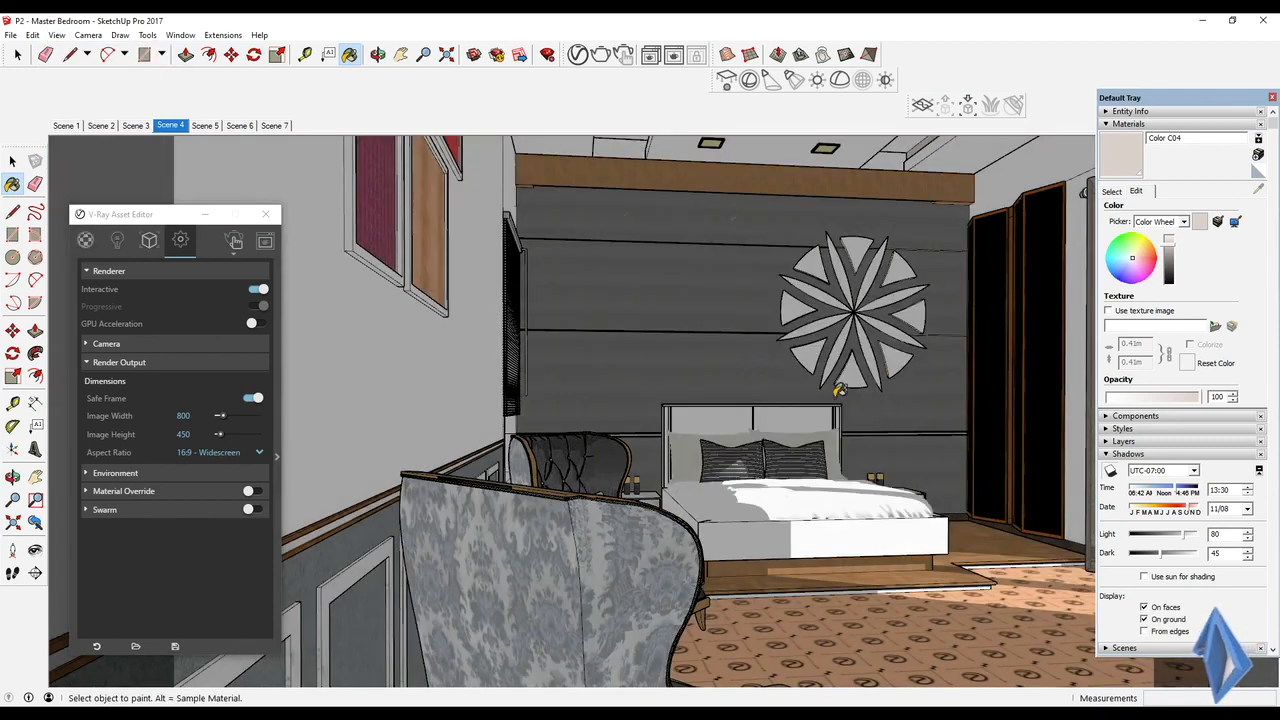
drag(1170, 99, 515, 216)
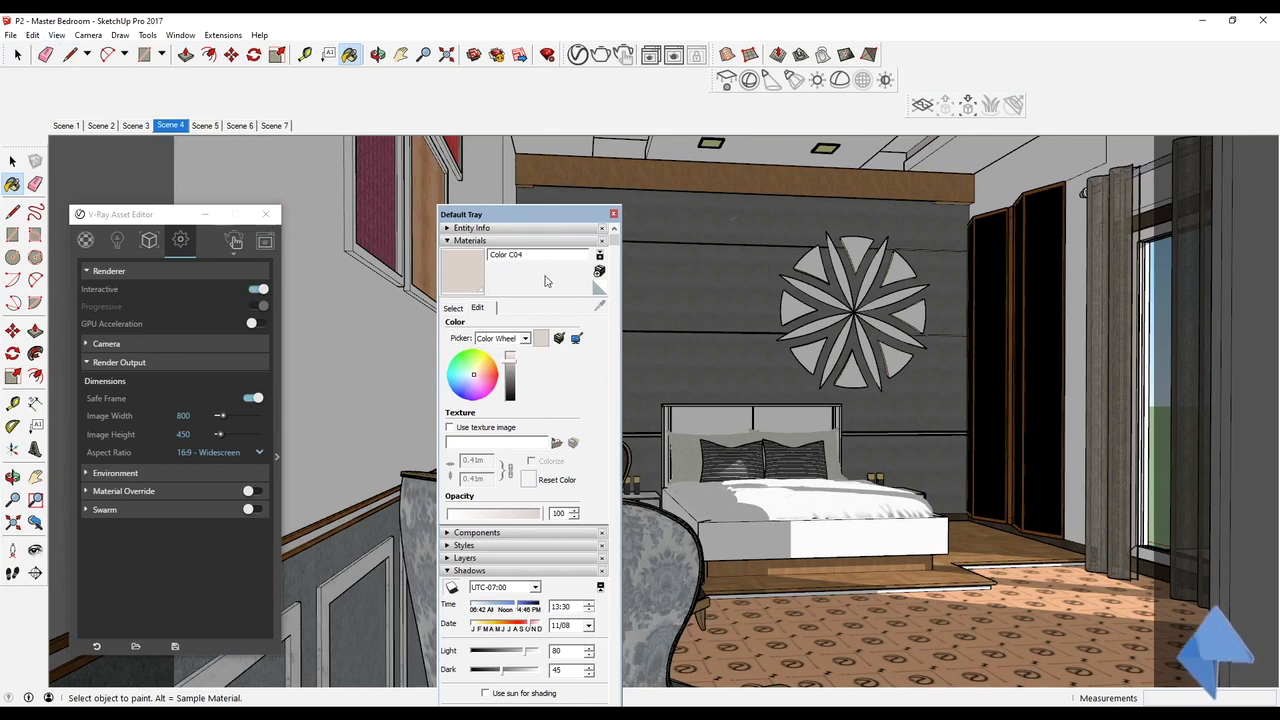
drag(494, 215, 377, 132)
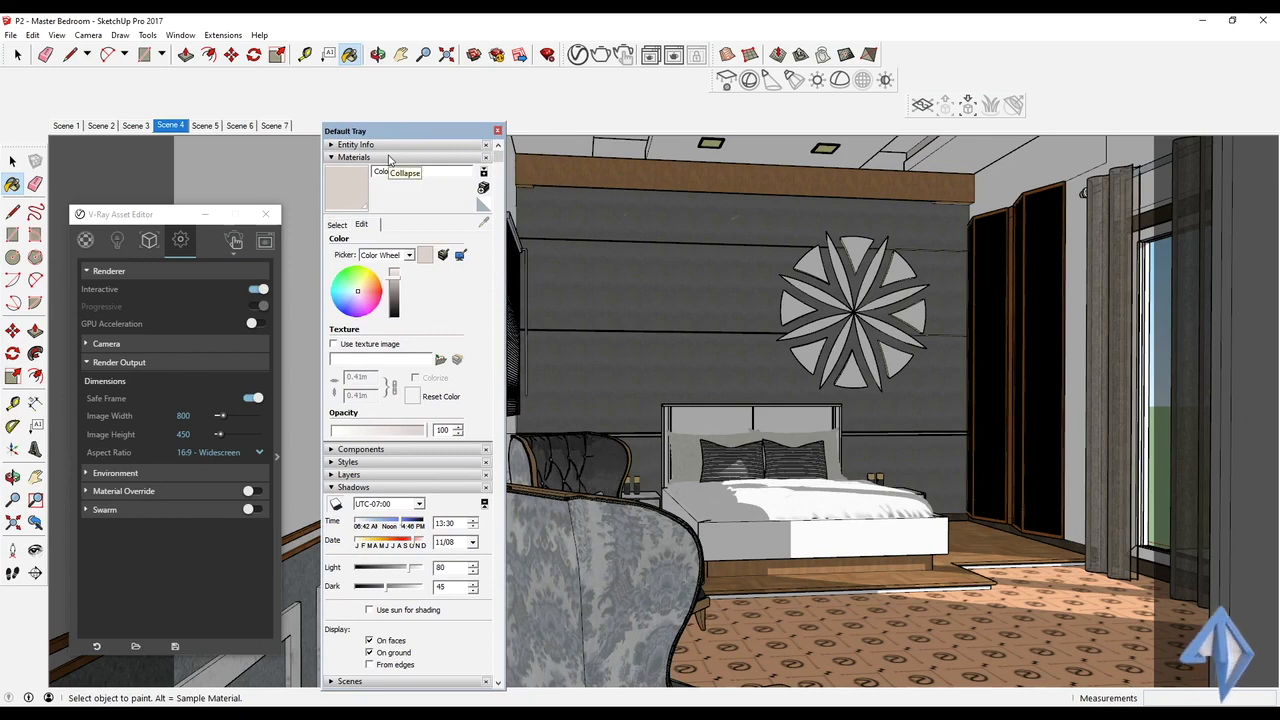
- Sample the downlight's Translucent Resin Crush Gray material, disable its Diffuse Color map and set the diffuse color to white
middle_drag(716, 152, 708, 229)
scroll(708, 229, up, 5)
alt+click(705, 230)
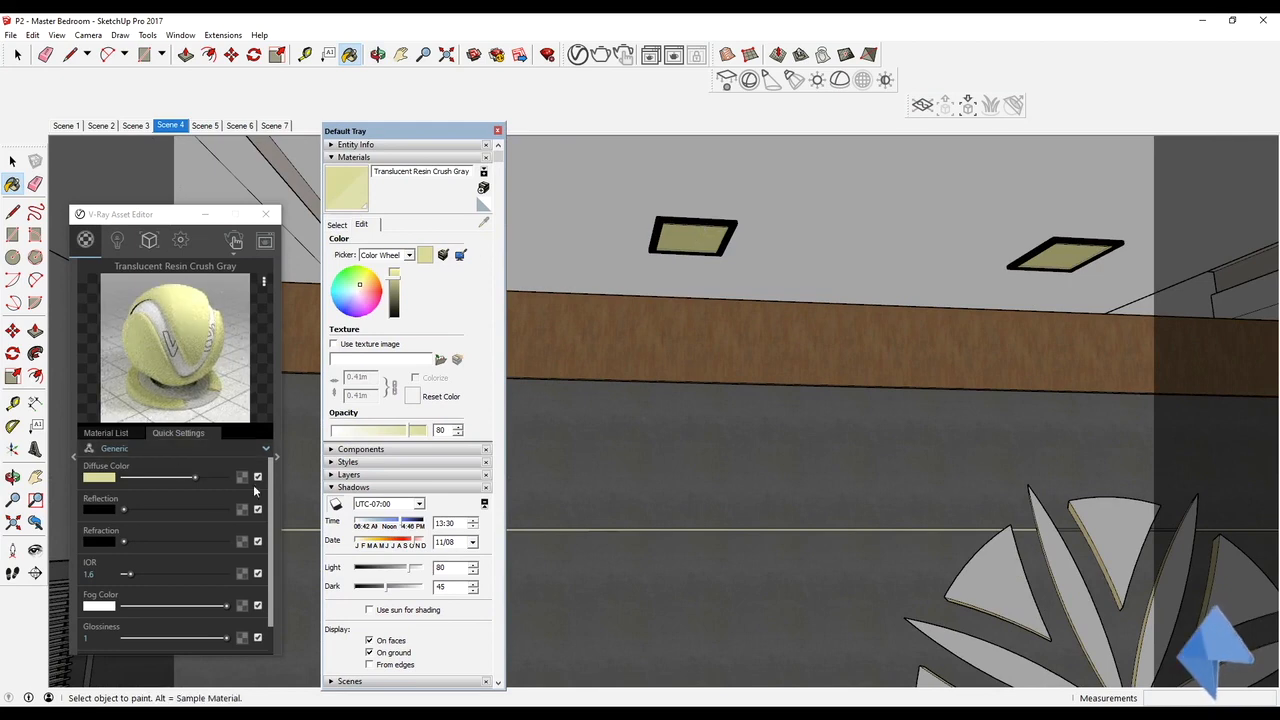
click(258, 478)
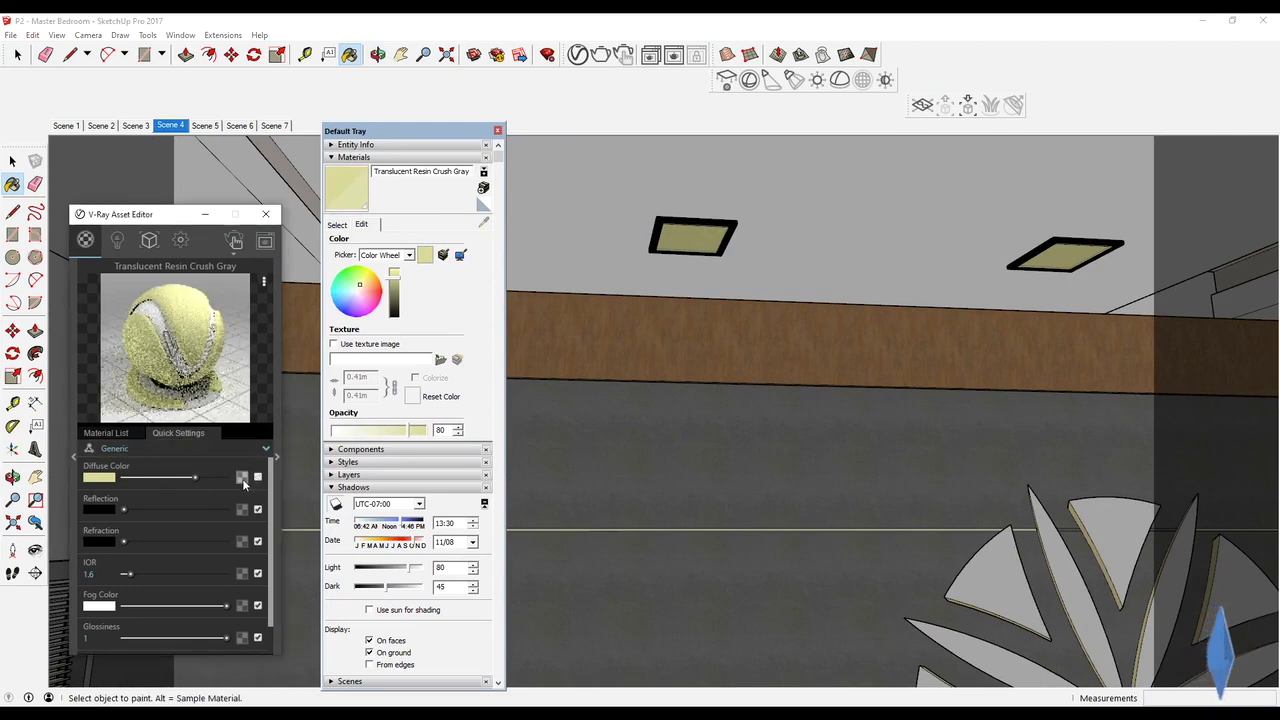
drag(197, 476, 234, 477)
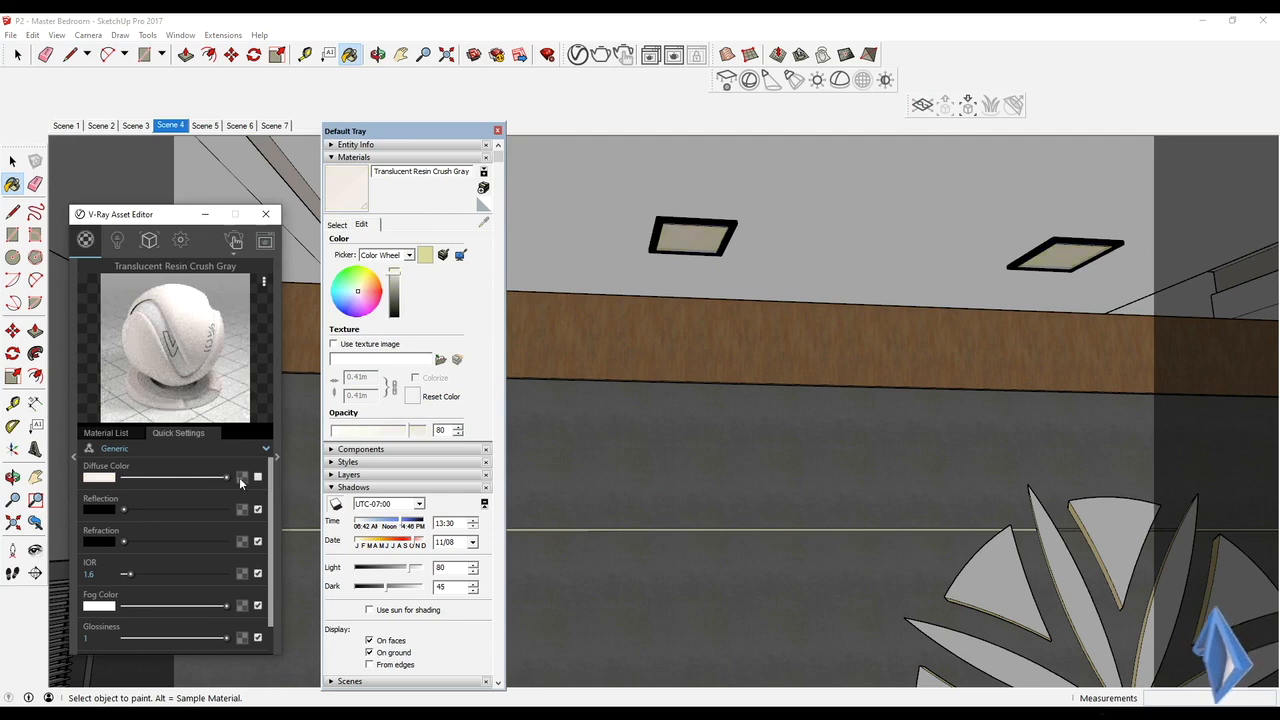
click(101, 478)
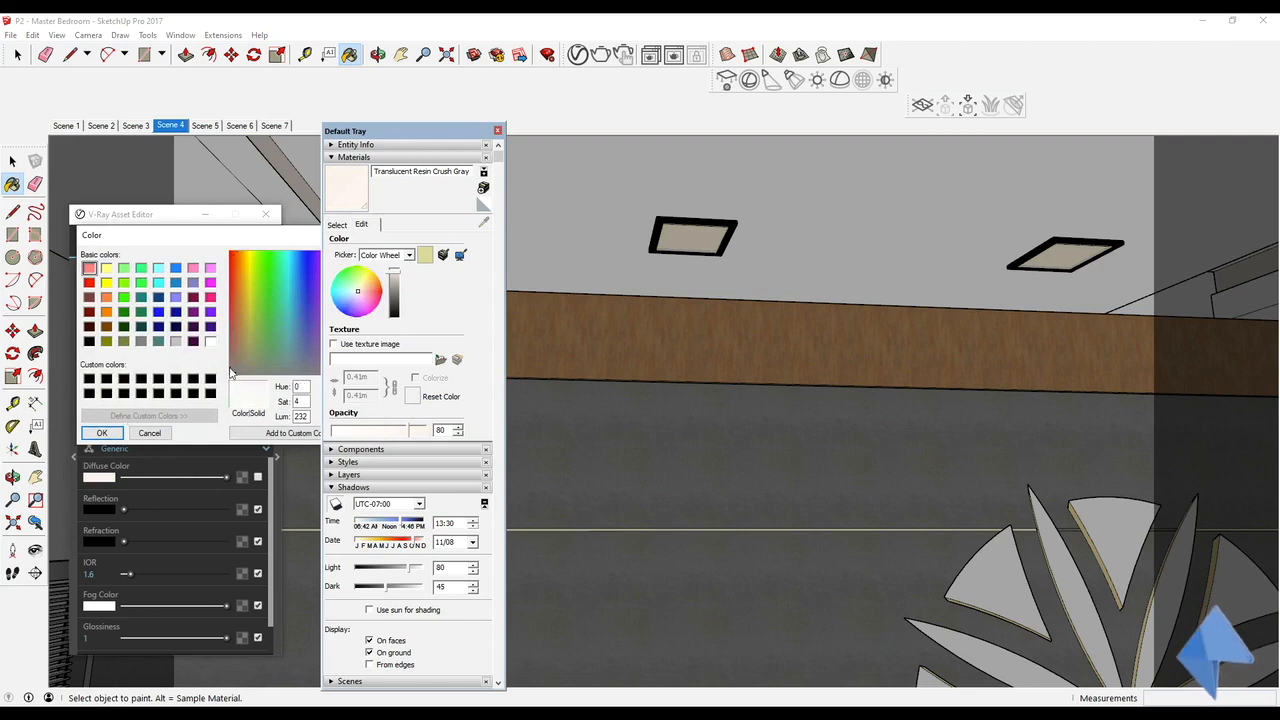
click(101, 432)
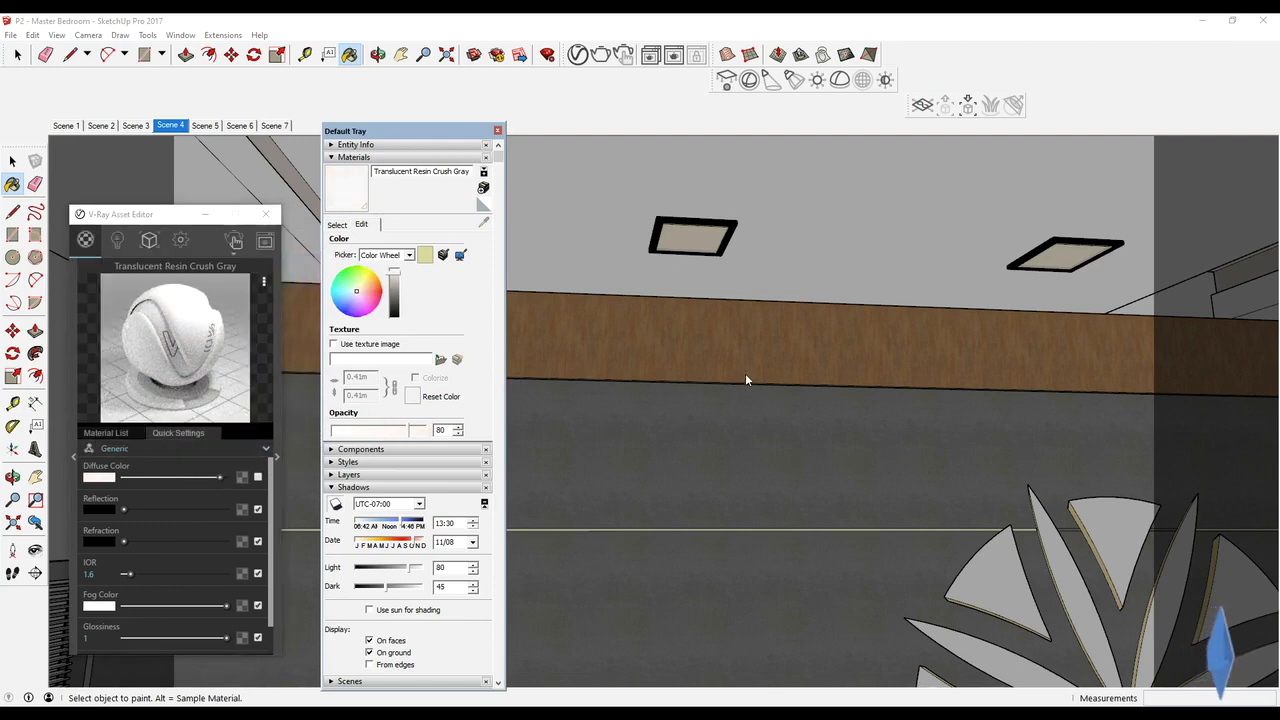
- Darken the downlight material's diffuse color to light gray, raise its reflection to mid-gray and set its IOR to 4.99
mouse_move(589, 226)
middle_down()
mouse_move(654, 295)
mouse_move(614, 220)
middle_up()
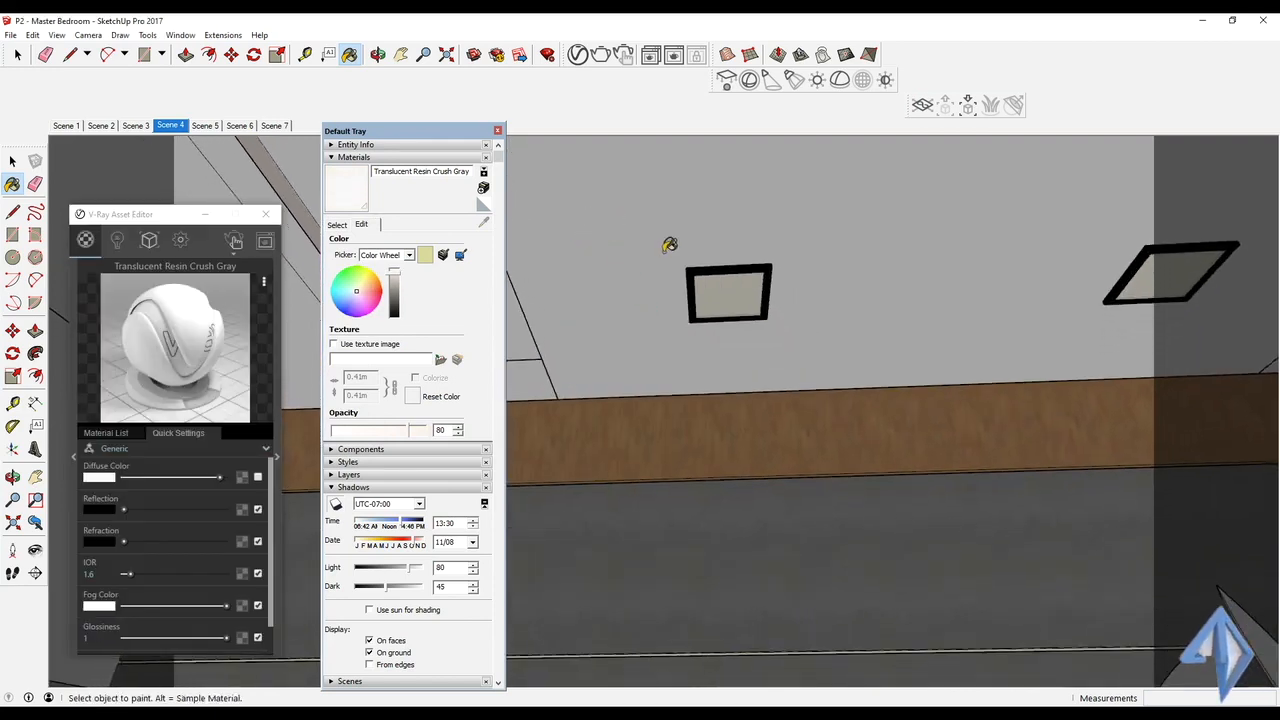
scroll(720, 286, up, 2)
drag(218, 478, 176, 480)
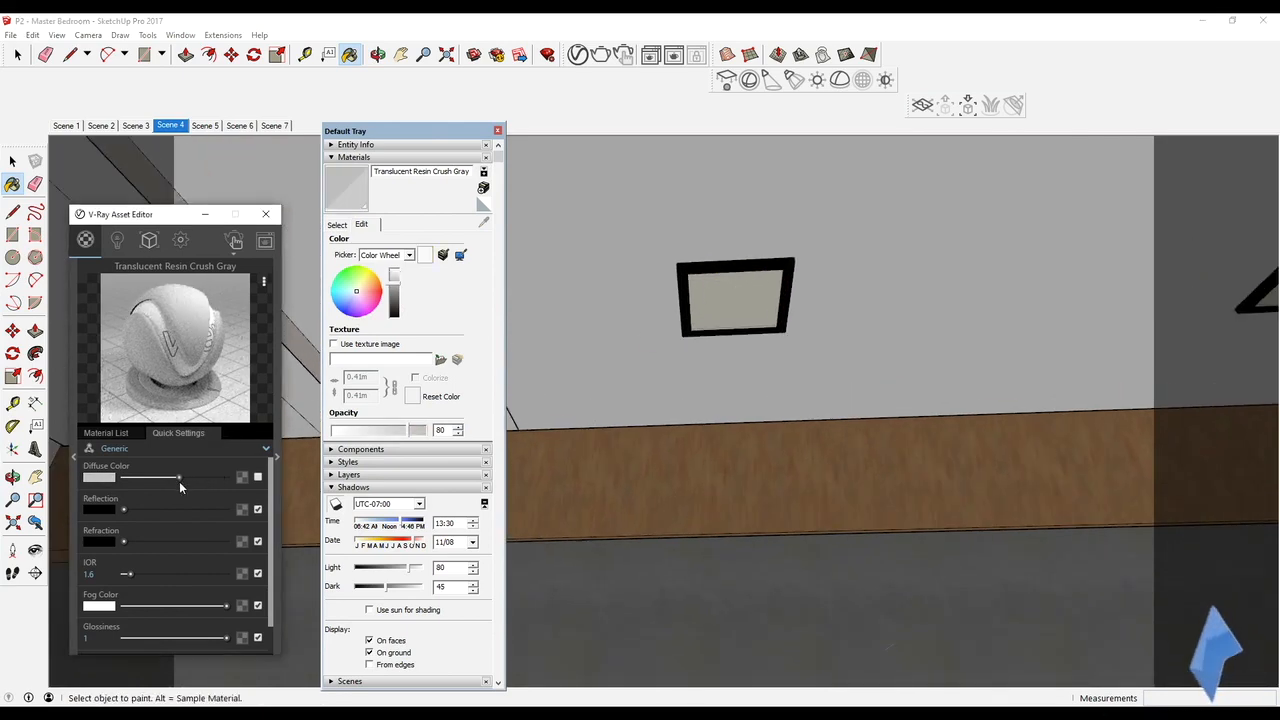
drag(124, 510, 163, 511)
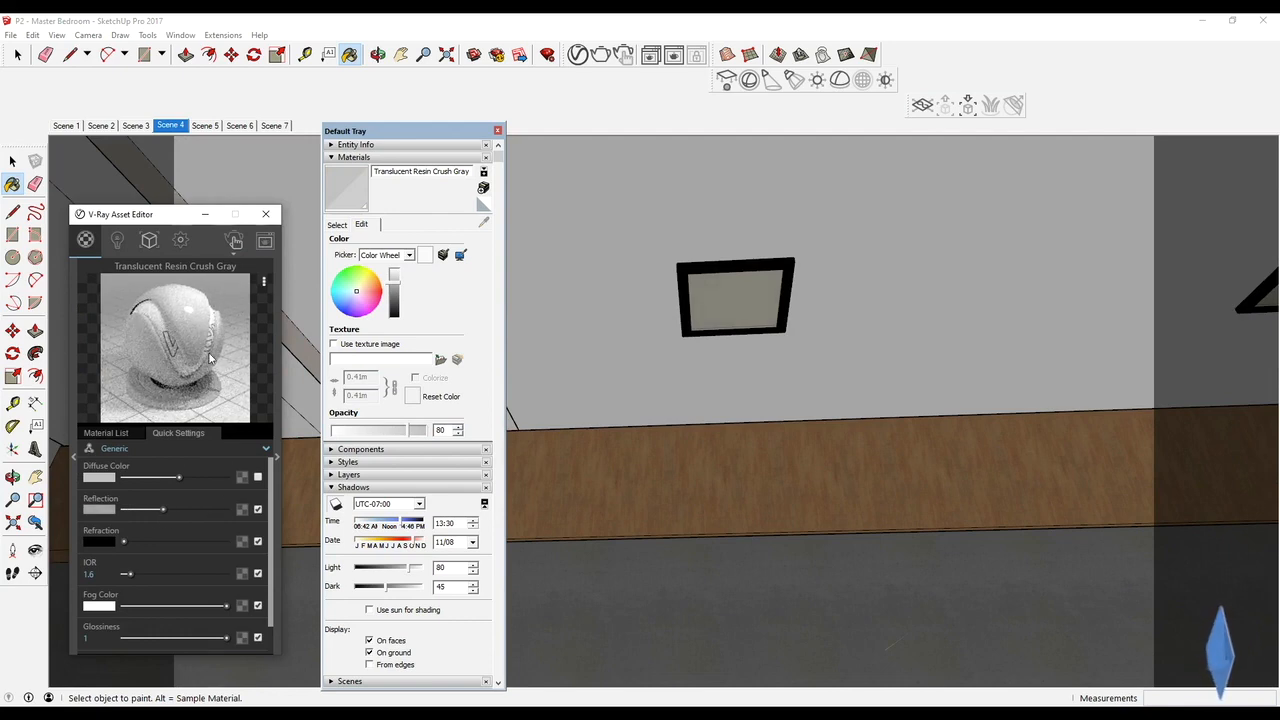
drag(128, 573, 145, 573)
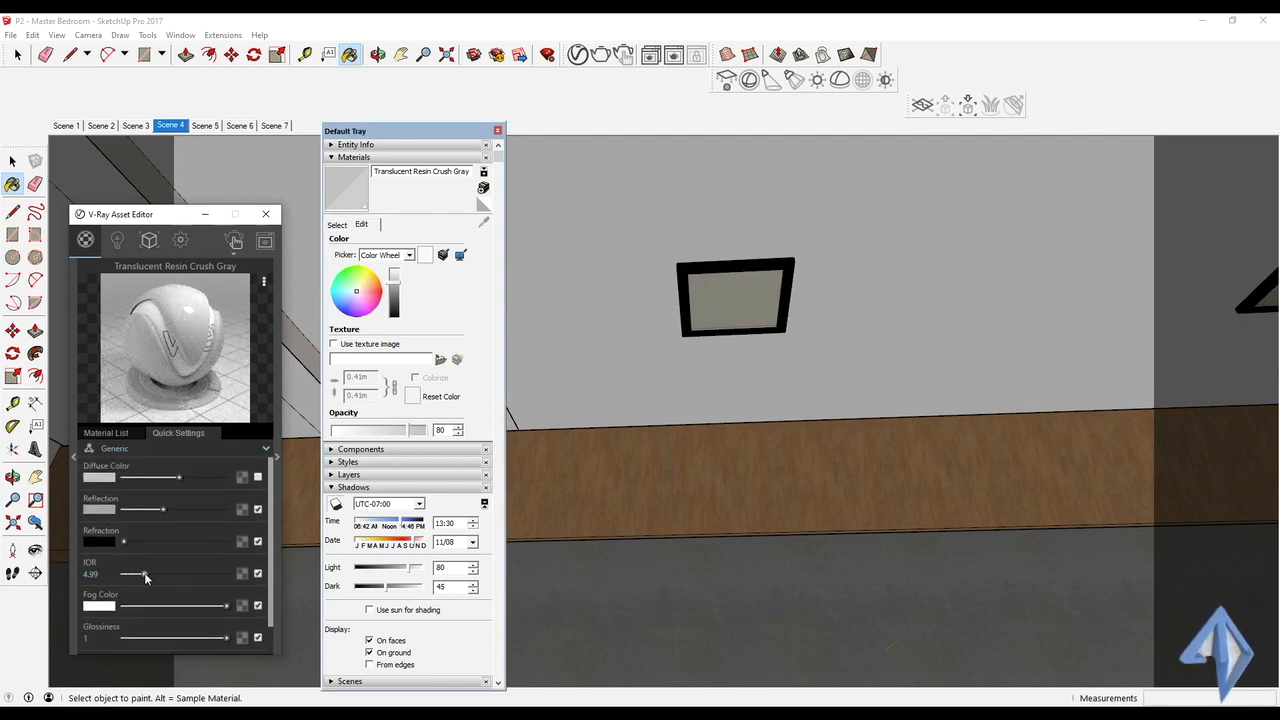
- Sample the black material of the downlight's frame to view its V-Ray settings
middle_drag(553, 344, 736, 248)
scroll(738, 249, up, 3)
alt+click(742, 259)
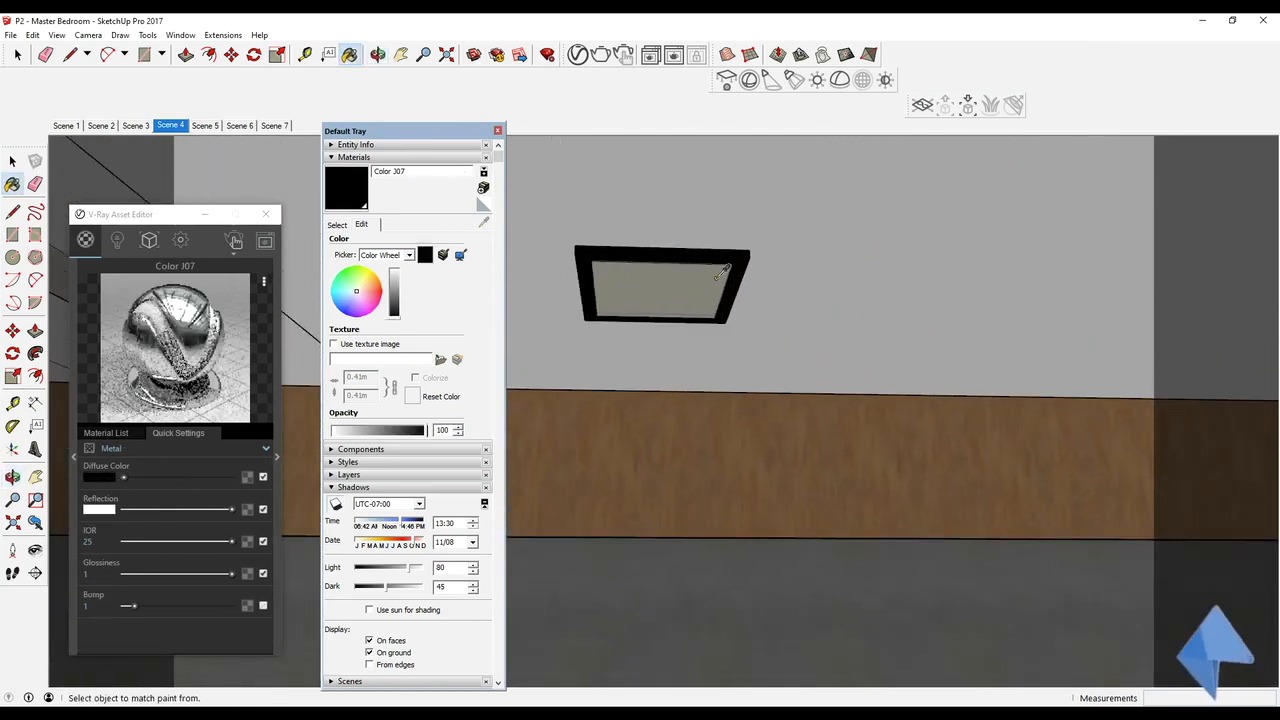
- Open the ceiling group for editing at the downlight near the window corner
middle_drag(817, 370, 803, 334)
mouse_move(803, 417)
middle_down()
mouse_move(648, 435)
mouse_move(789, 311)
mouse_move(771, 330)
mouse_move(795, 428)
middle_up()
shift+middle_drag(748, 500, 735, 503)
shift+middle_drag(786, 386, 727, 488)
middle_drag(726, 403, 663, 409)
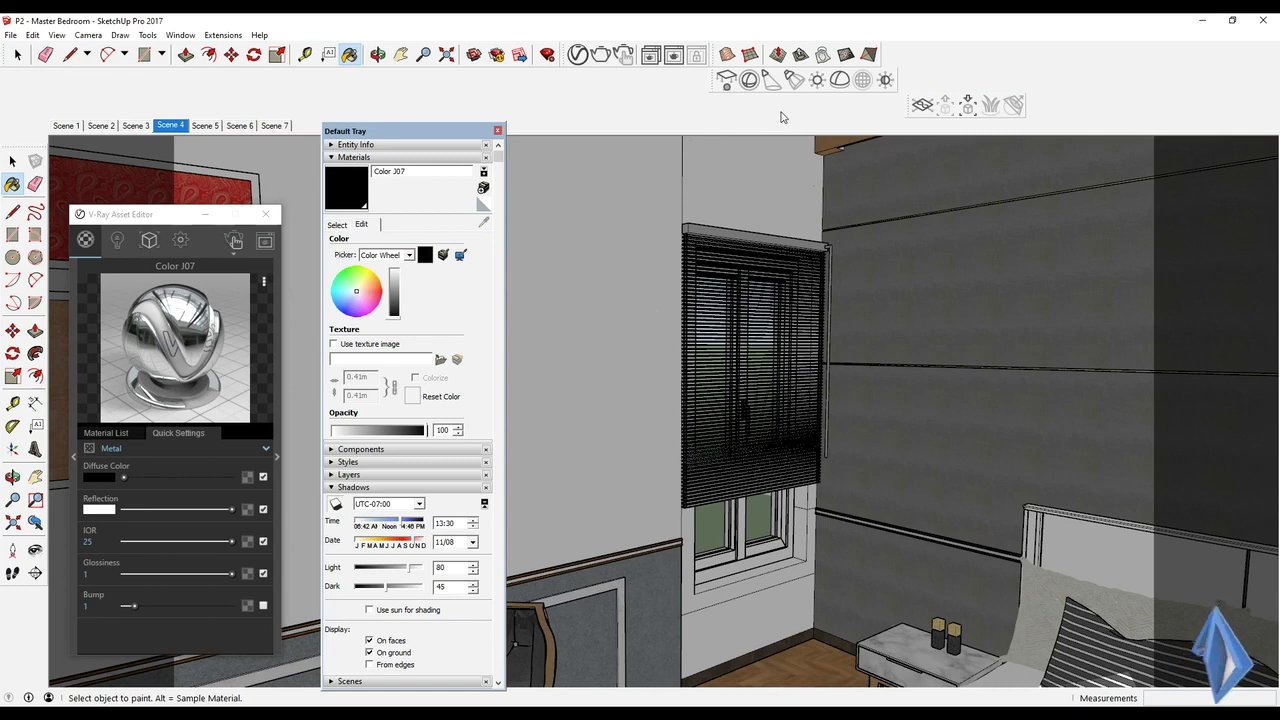
middle_drag(772, 80, 619, 291)
scroll(619, 280, up, 2)
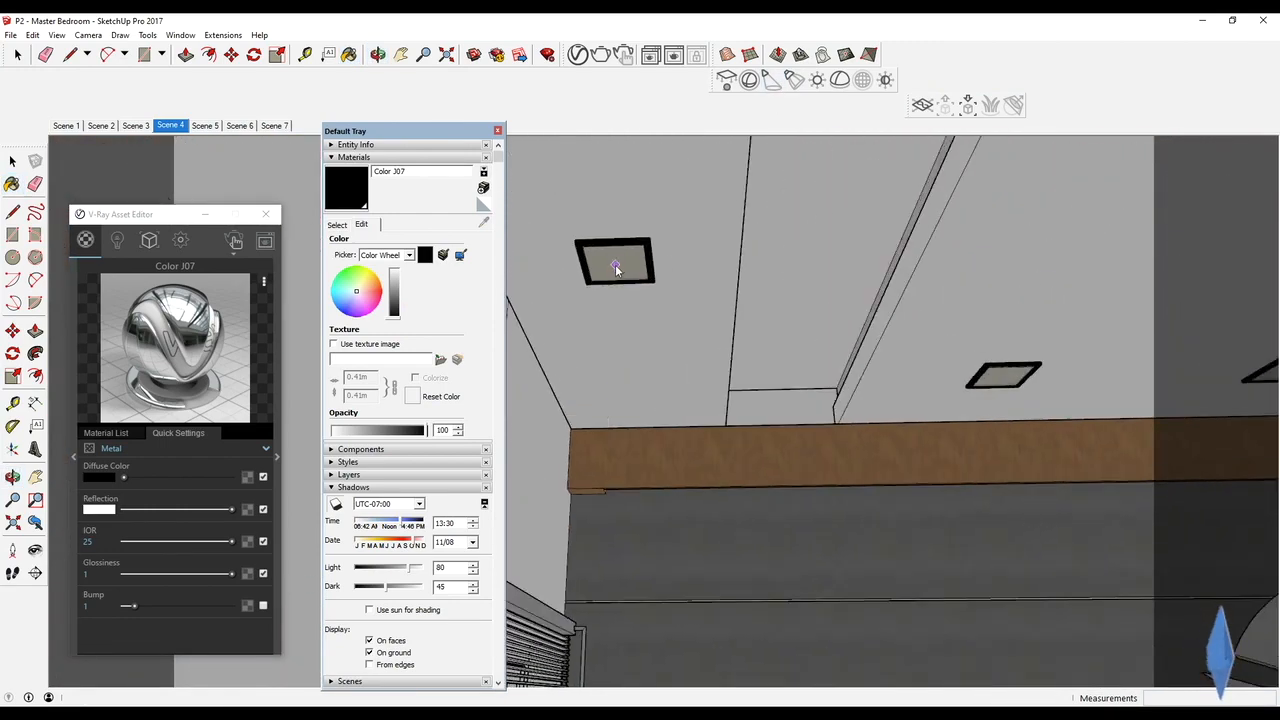
key(space)
click(616, 270)
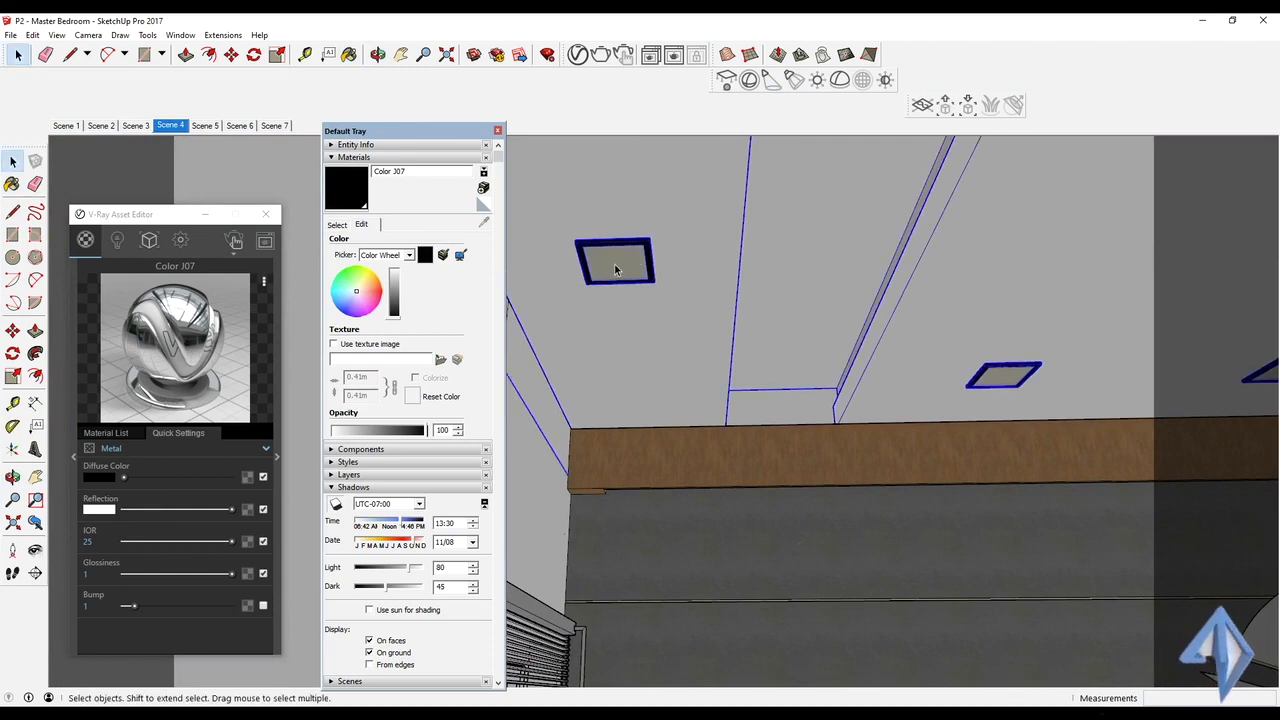
double_click(645, 255)
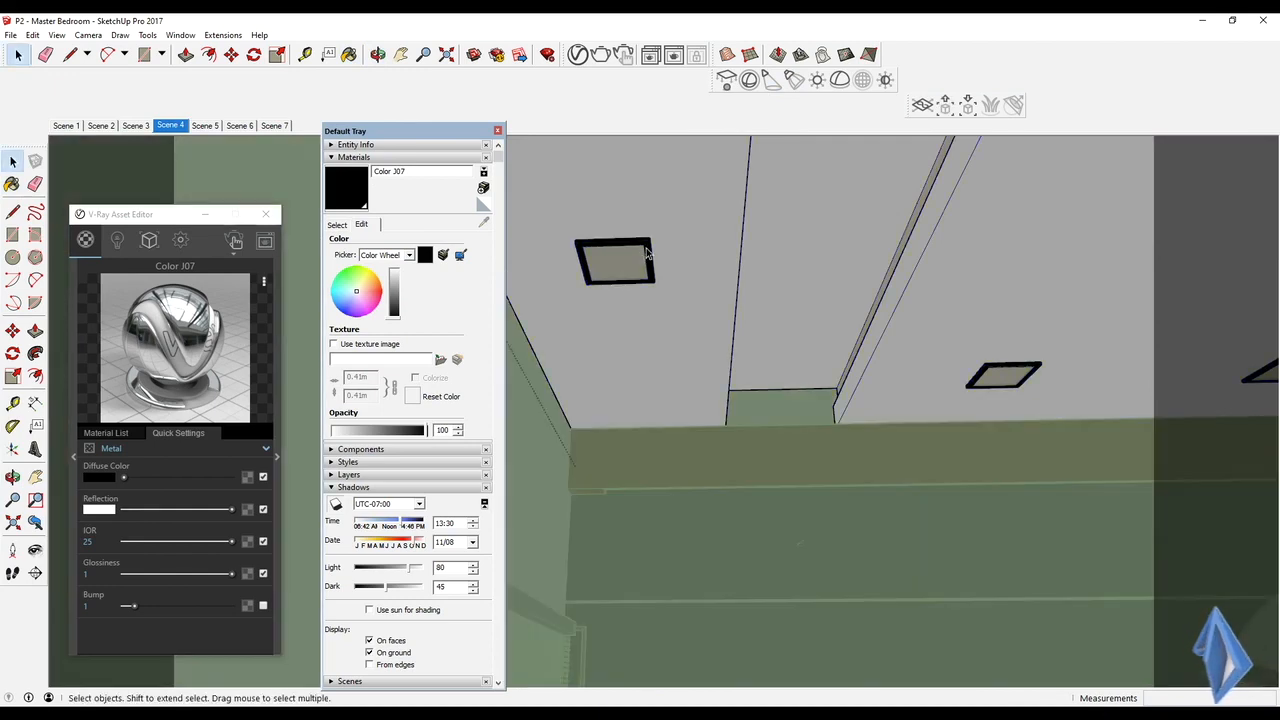
- Inspect the faces inside the downlight's nested group and place a V-Ray spot light at the centre of its panel
double_click(645, 250)
click(630, 275)
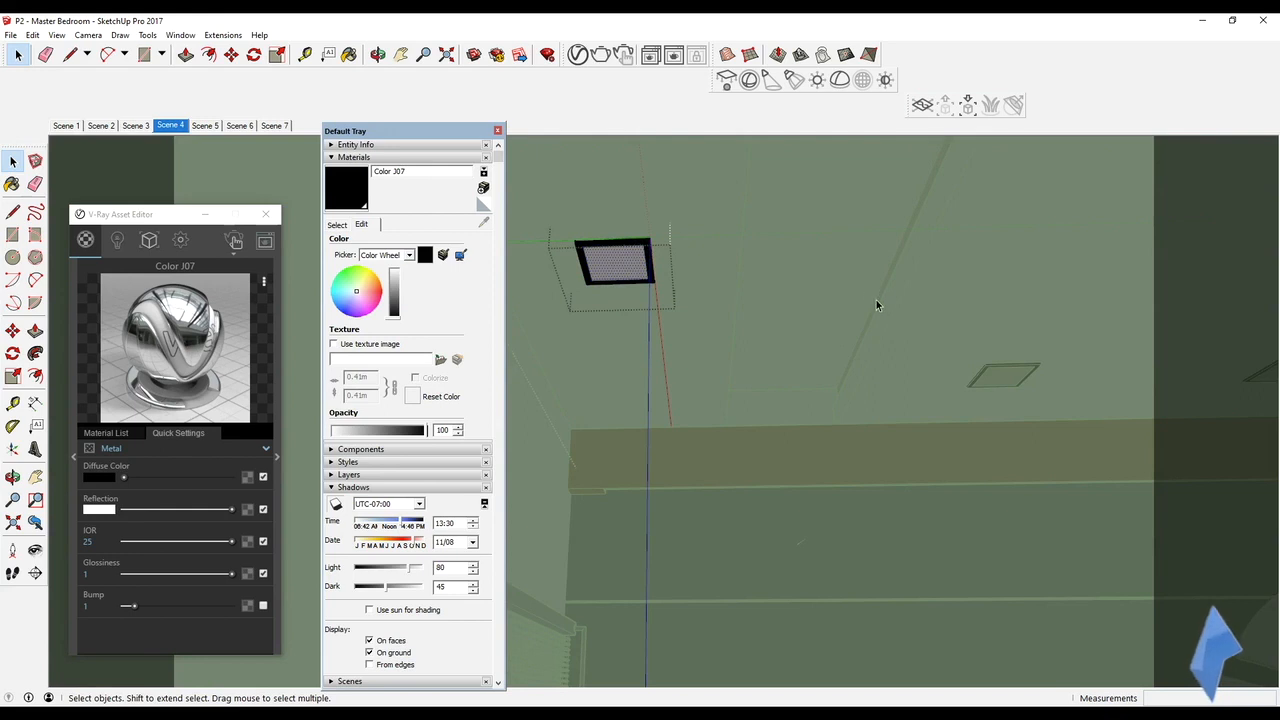
click(650, 250)
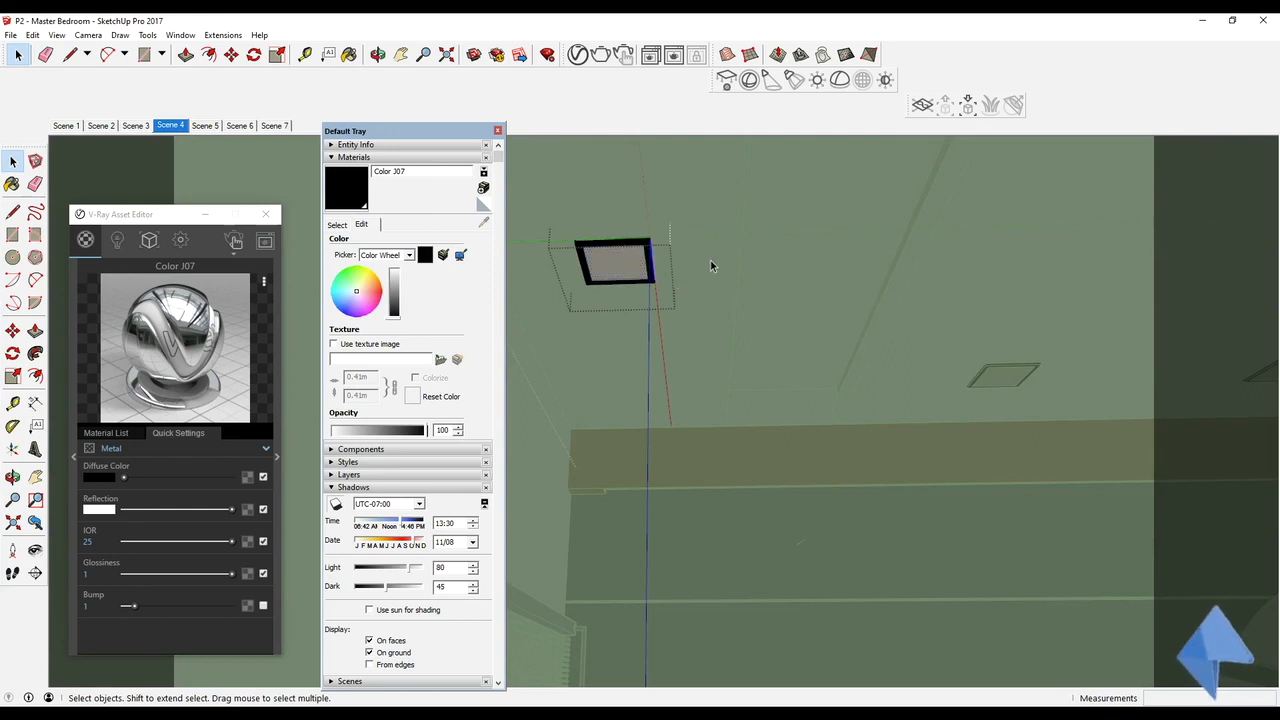
click(697, 261)
click(647, 268)
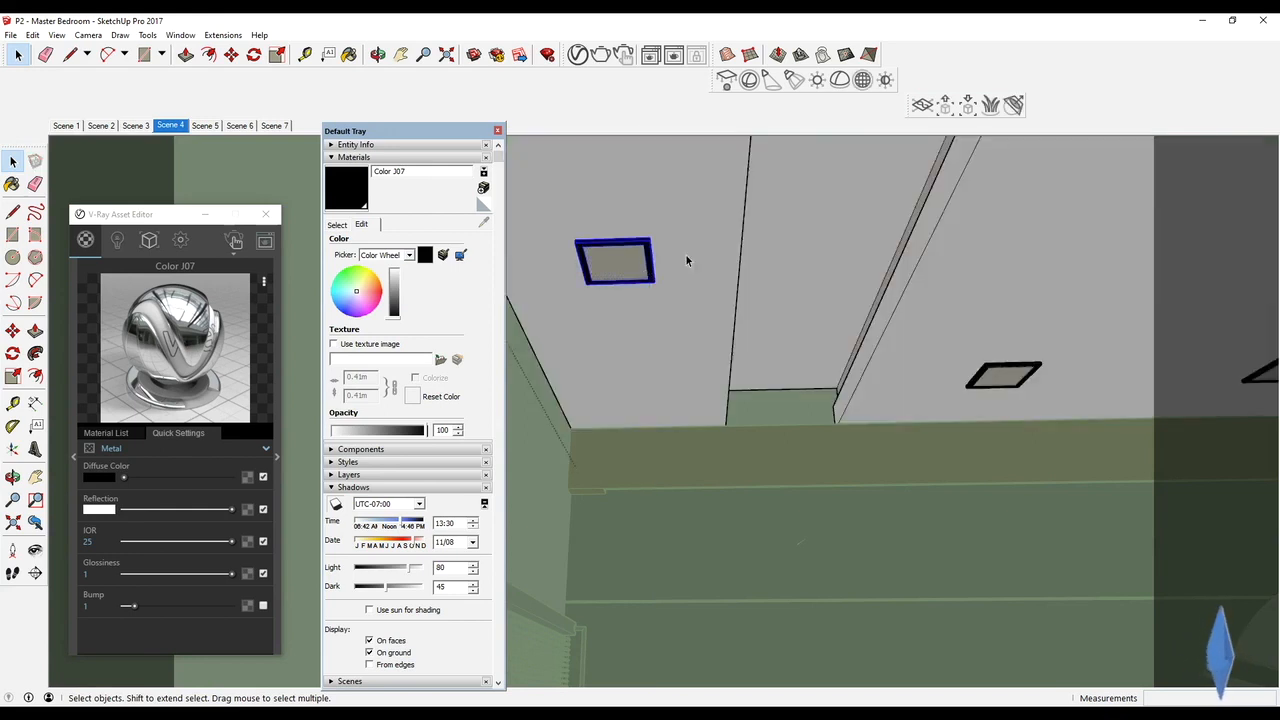
click(771, 80)
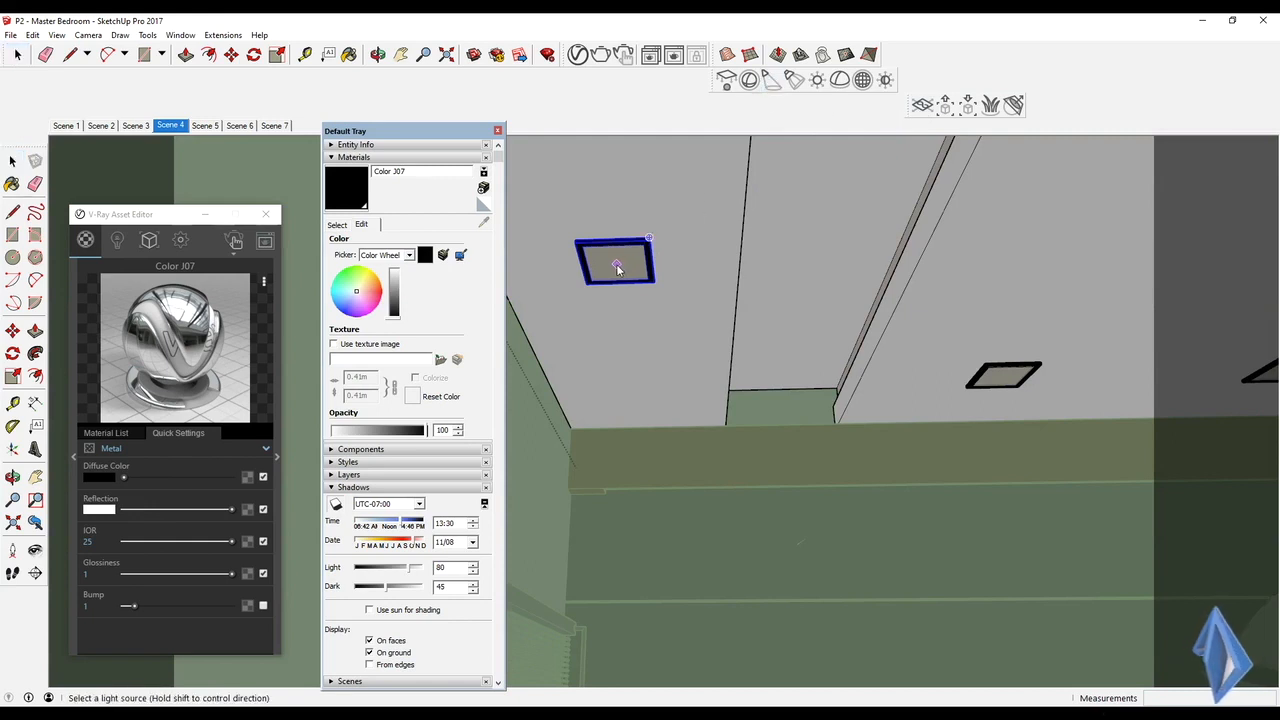
middle_drag(641, 262, 765, 185)
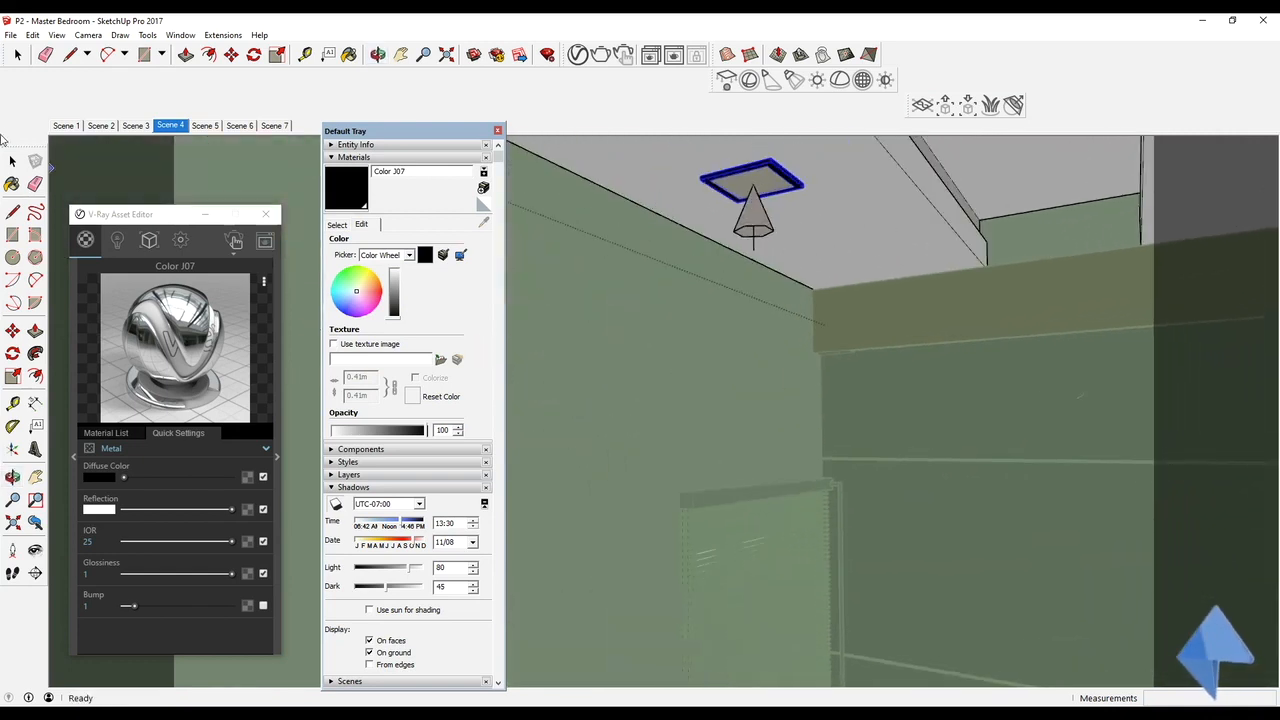
- Delete V-Ray Spot Light and V-Ray Spot Light1 from the V-Ray lights list
click(117, 240)
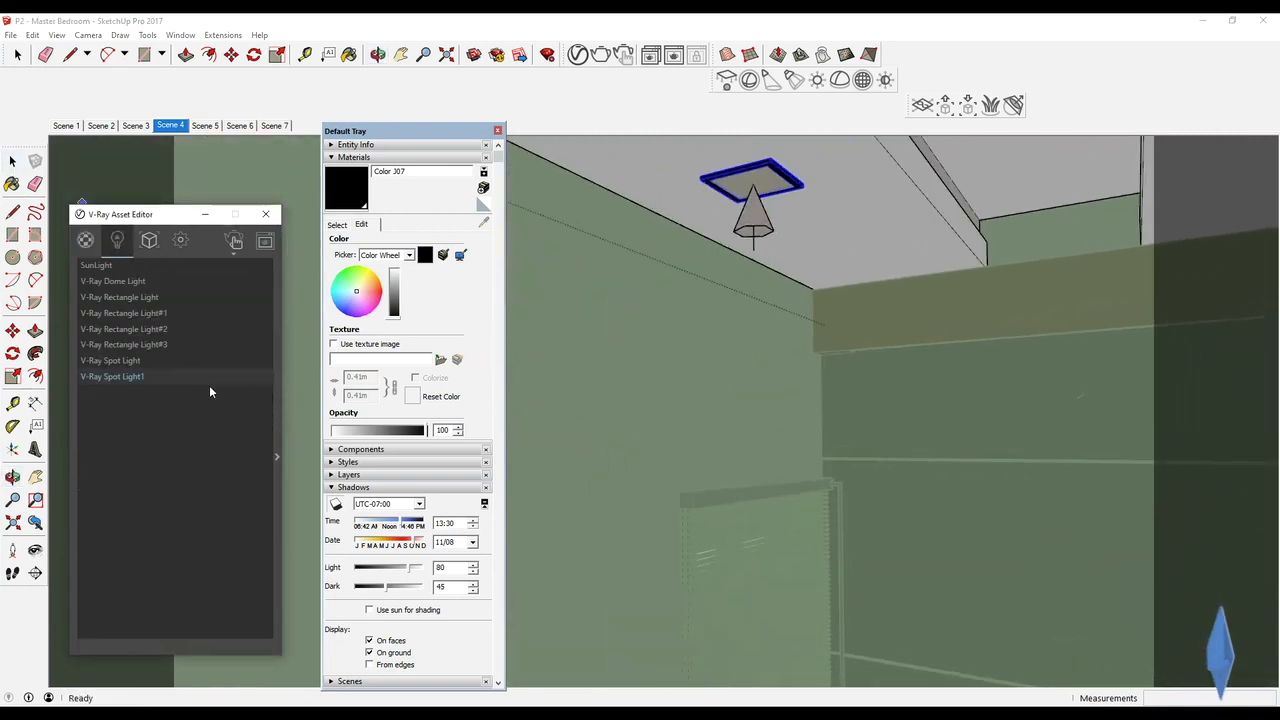
click(134, 359)
right_click(133, 362)
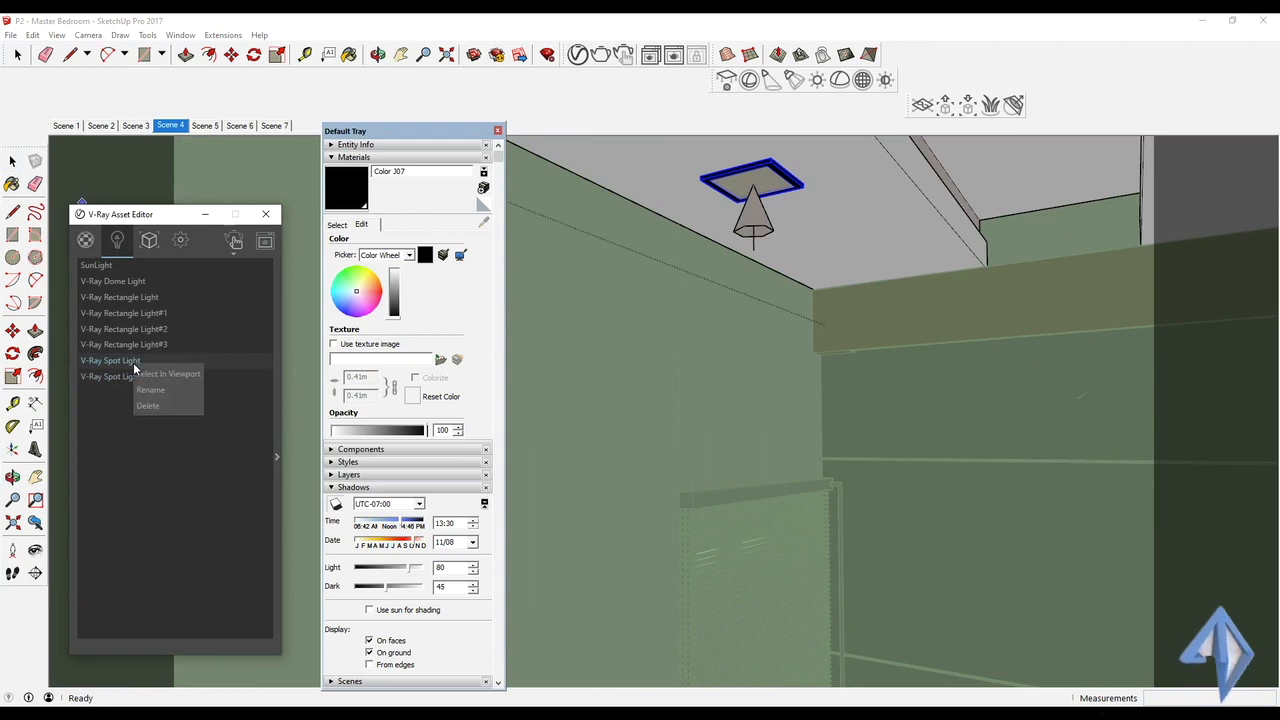
click(173, 408)
click(134, 361)
right_click(134, 361)
click(172, 406)
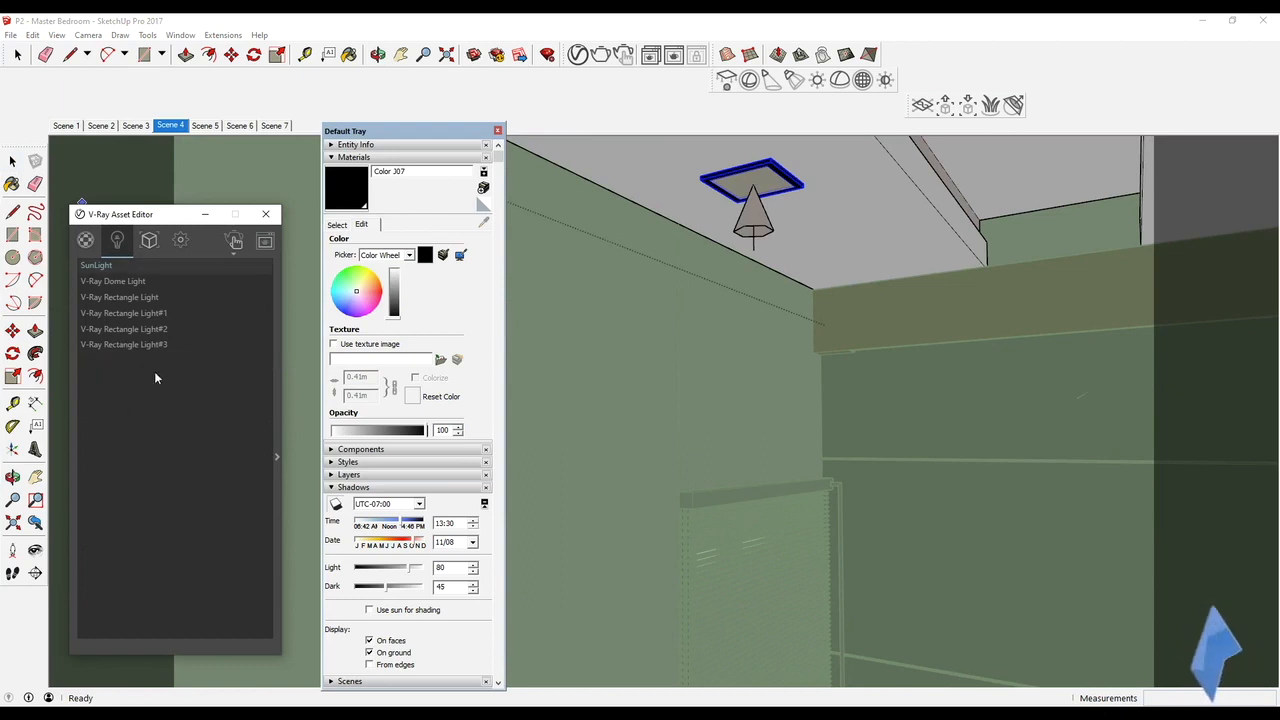
click(192, 329)
- Place a new V-Ray spot light at the centre of the downlight near the window corner
click(772, 84)
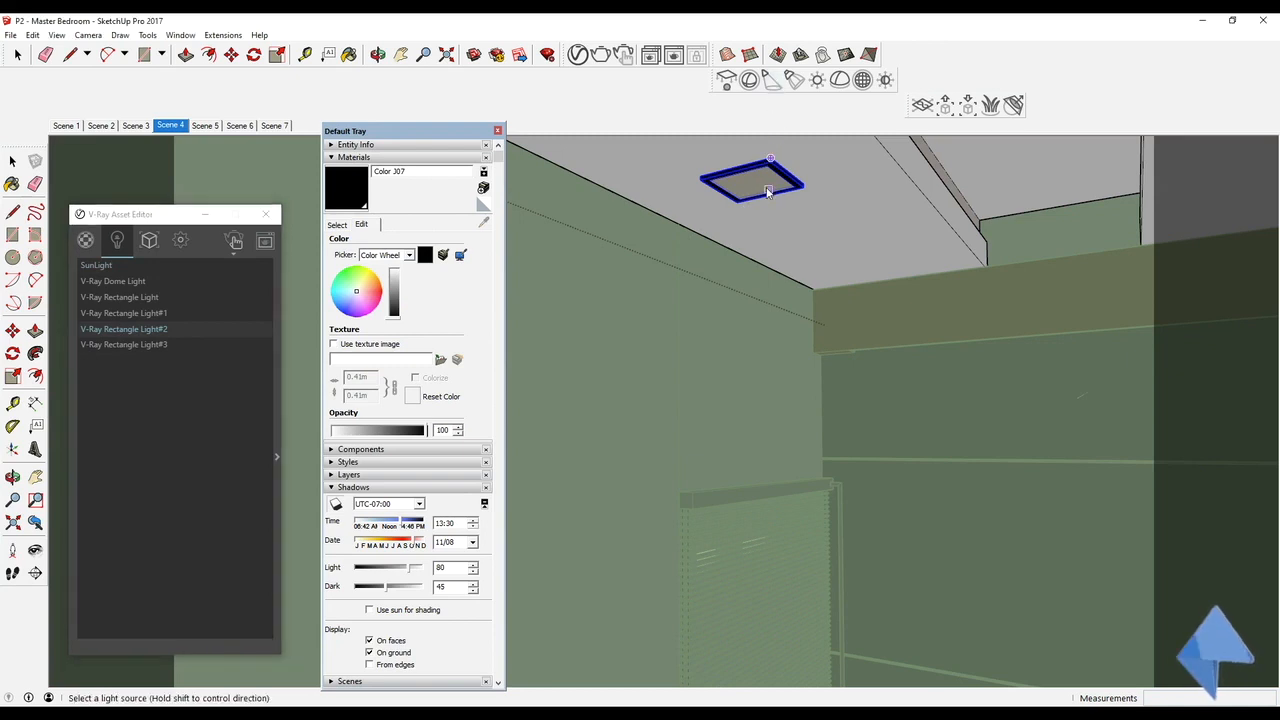
click(752, 205)
key(space)
- Copy the spot light about 1.06 m to the centre of the adjacent downlight along the bed wall
click(752, 205)
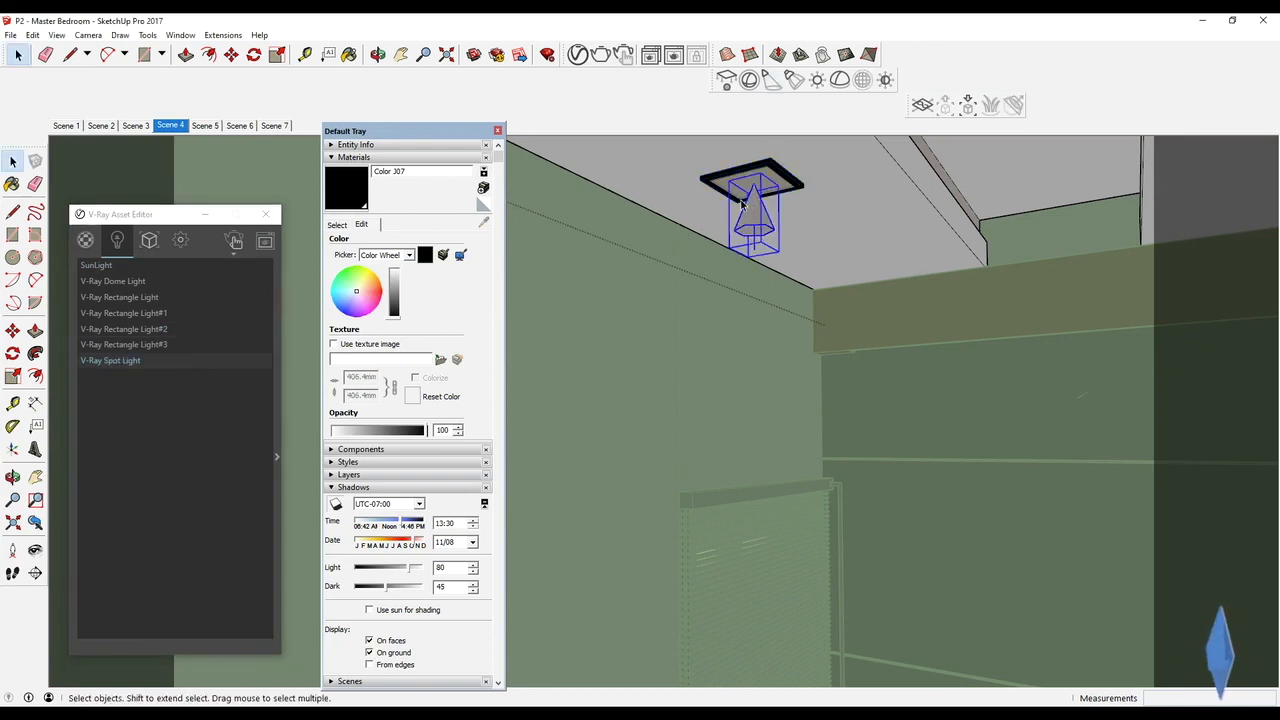
key(m)
scroll(748, 180, up, 2)
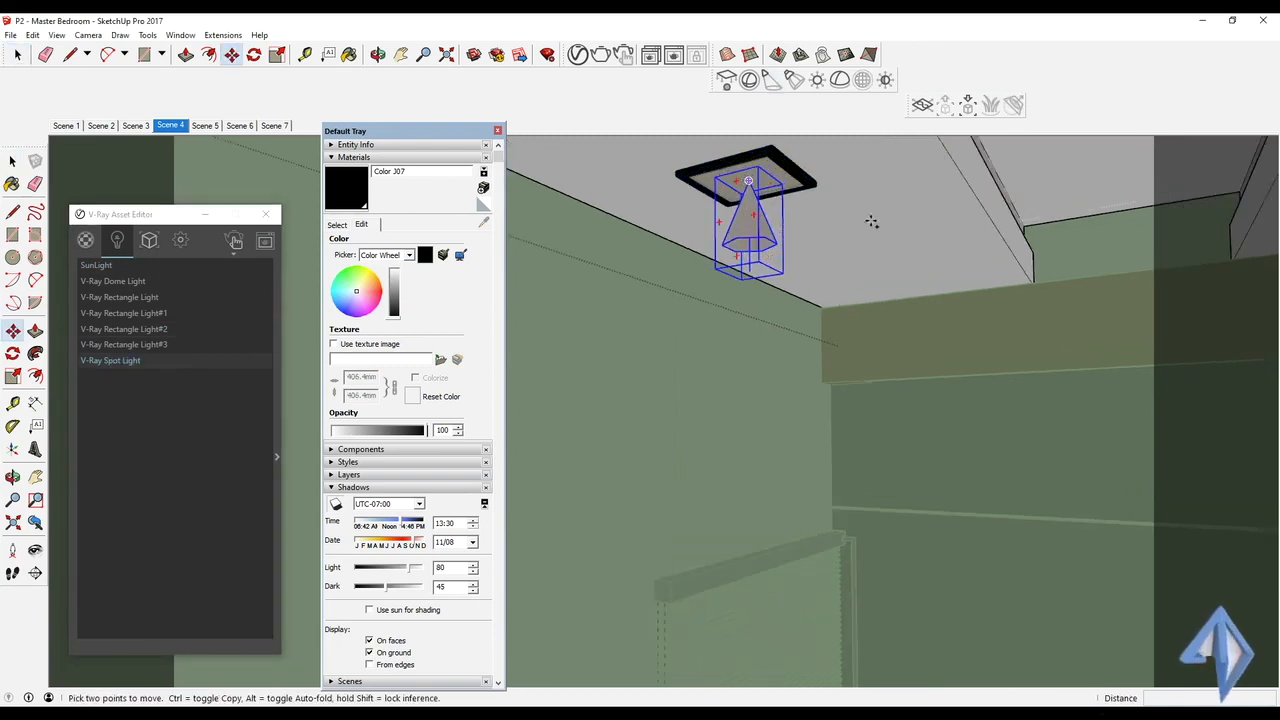
click(738, 256)
key(ctrl)
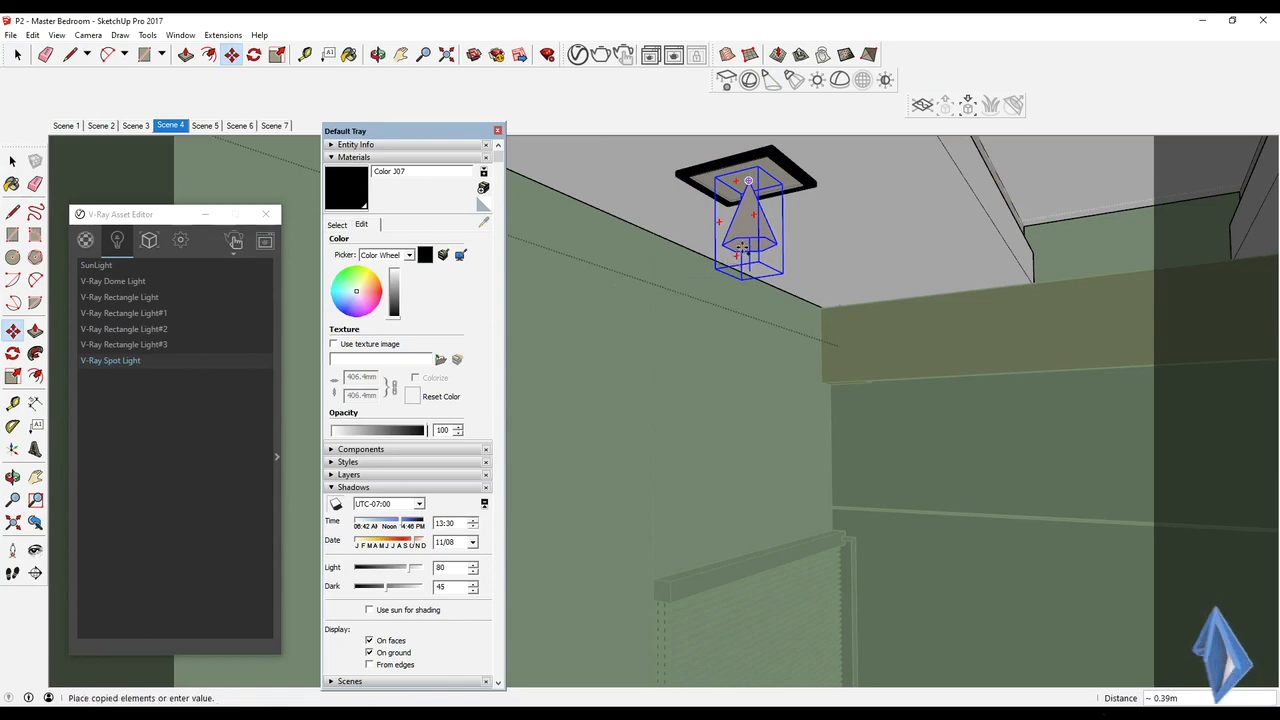
middle_drag(857, 248, 827, 276)
scroll(858, 279, up, 2)
click(841, 253)
click(843, 247)
key(ctrl)
click(827, 276)
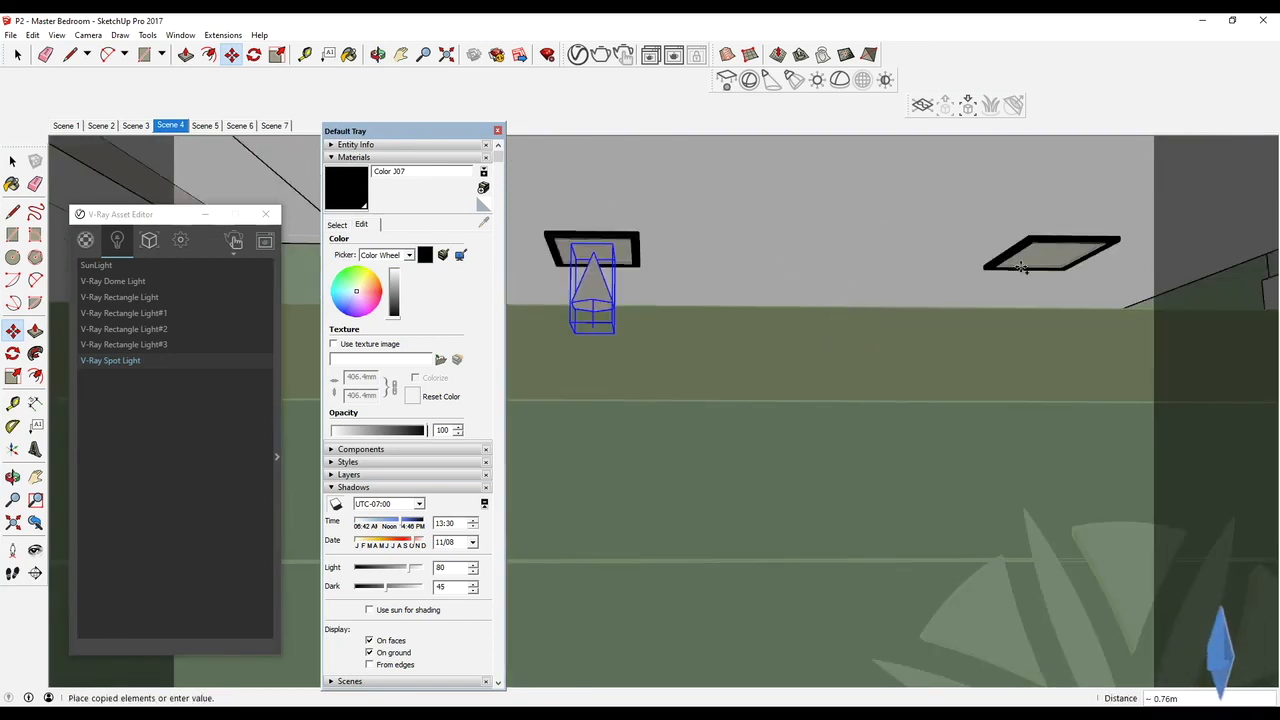
key(ctrl)
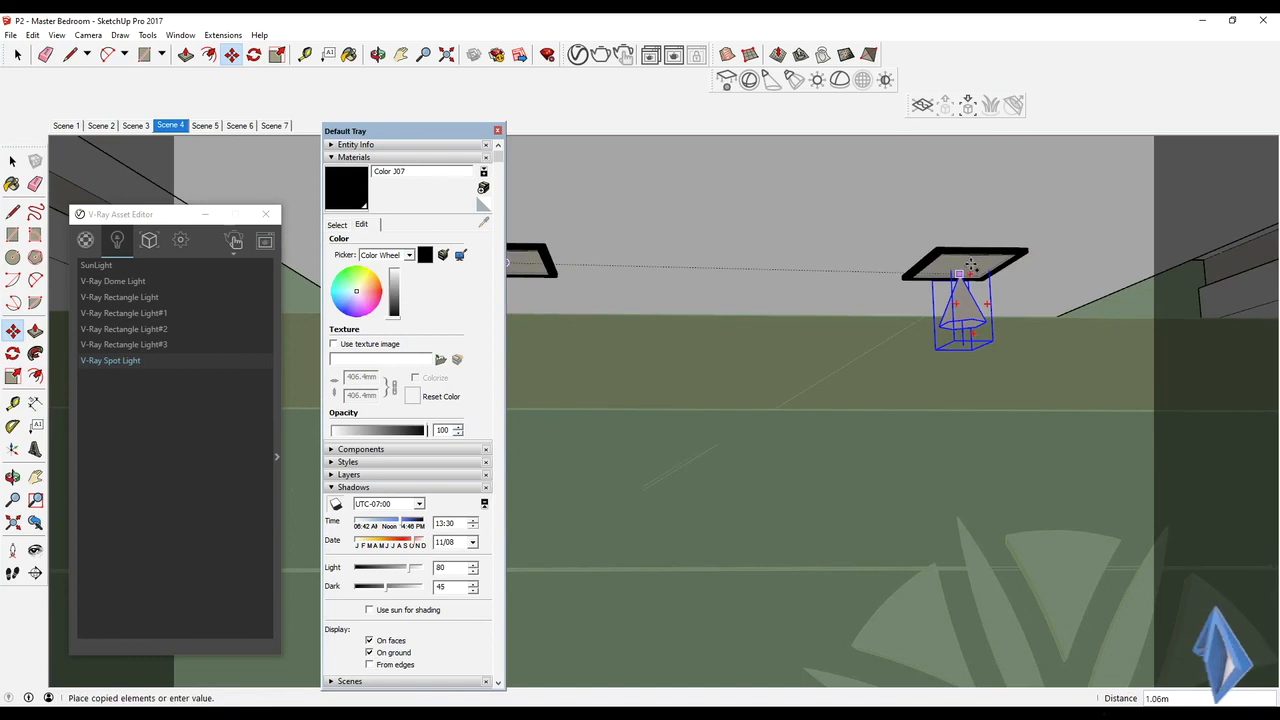
click(969, 267)
- Copy the spot light about 1.57 m to the next downlight, near the wardrobe side of the room
middle_drag(926, 291, 642, 283)
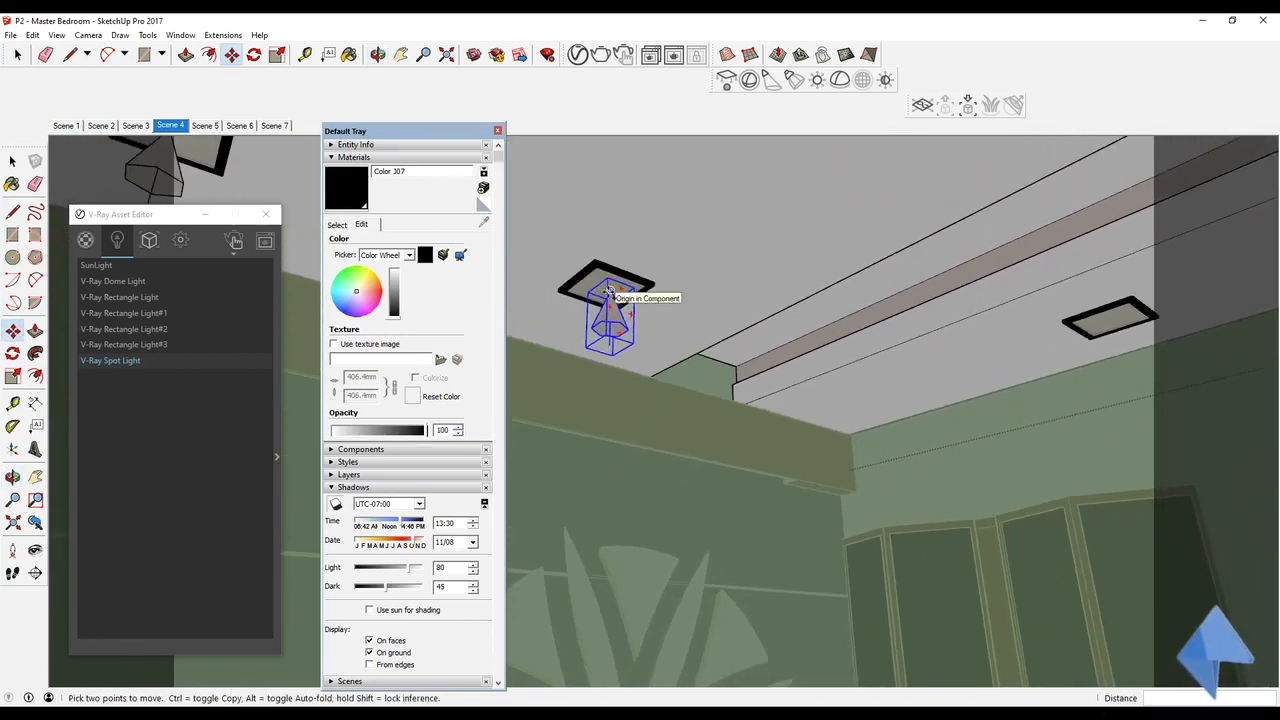
key(ctrl)
click(1110, 321)
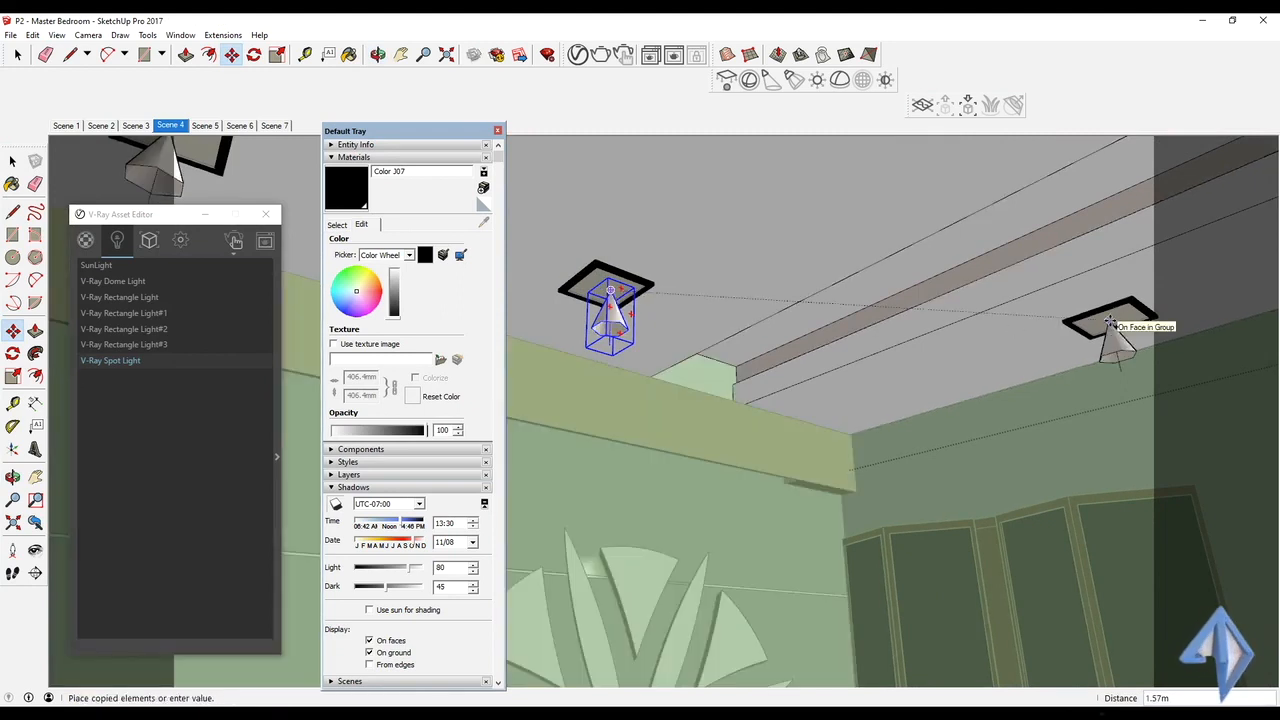
click(1110, 321)
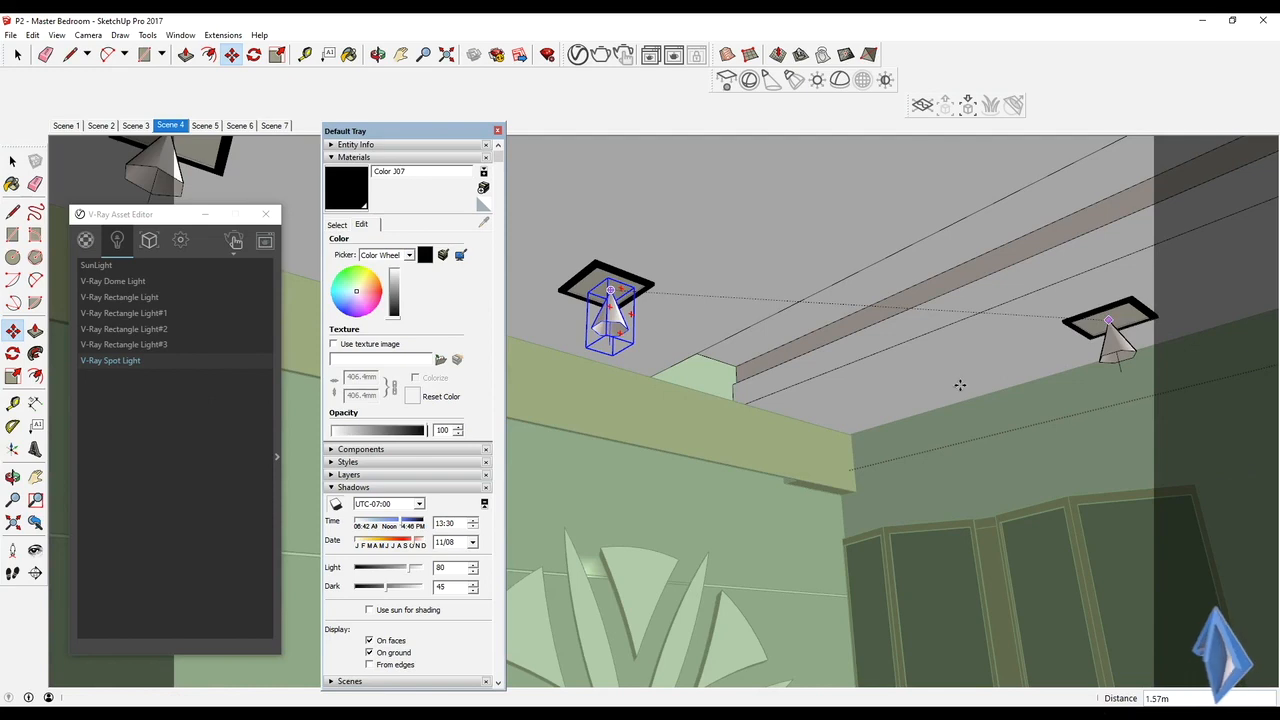
- Place a separate V-Ray spot light at the centre of the downlight above the curtains
click(772, 80)
middle_drag(913, 313, 924, 406)
scroll(928, 408, up, 2)
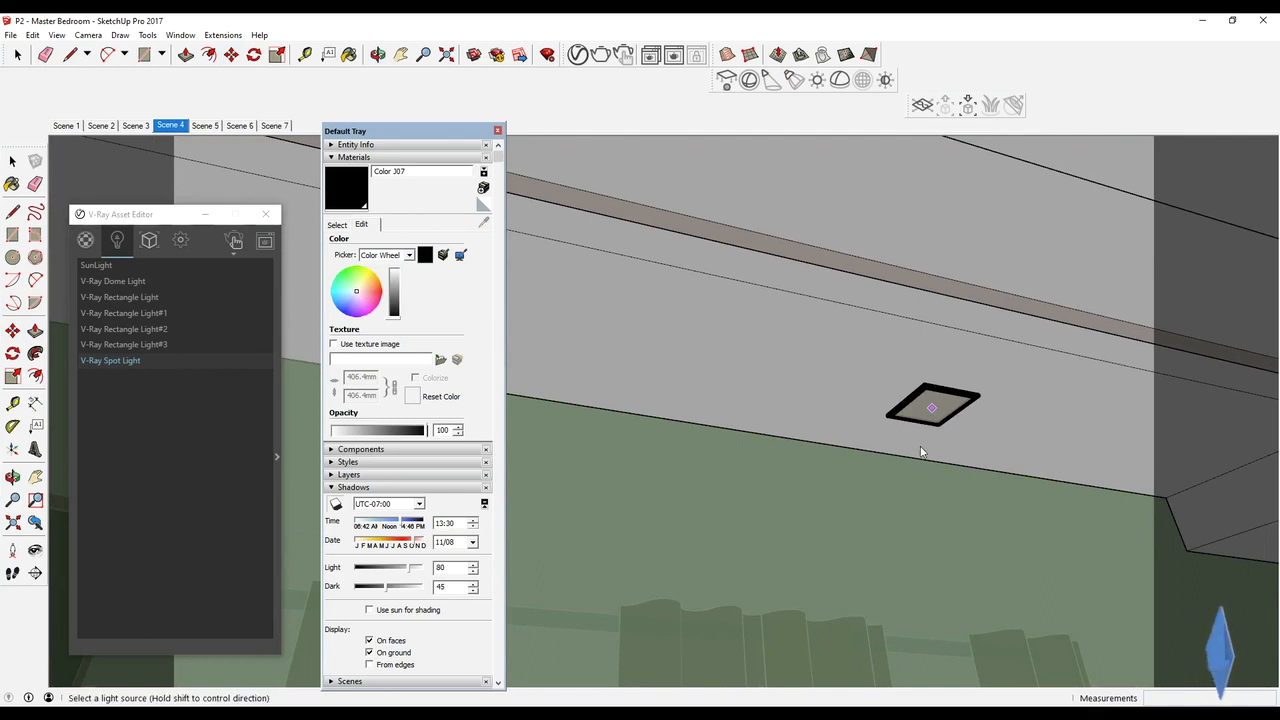
click(931, 408)
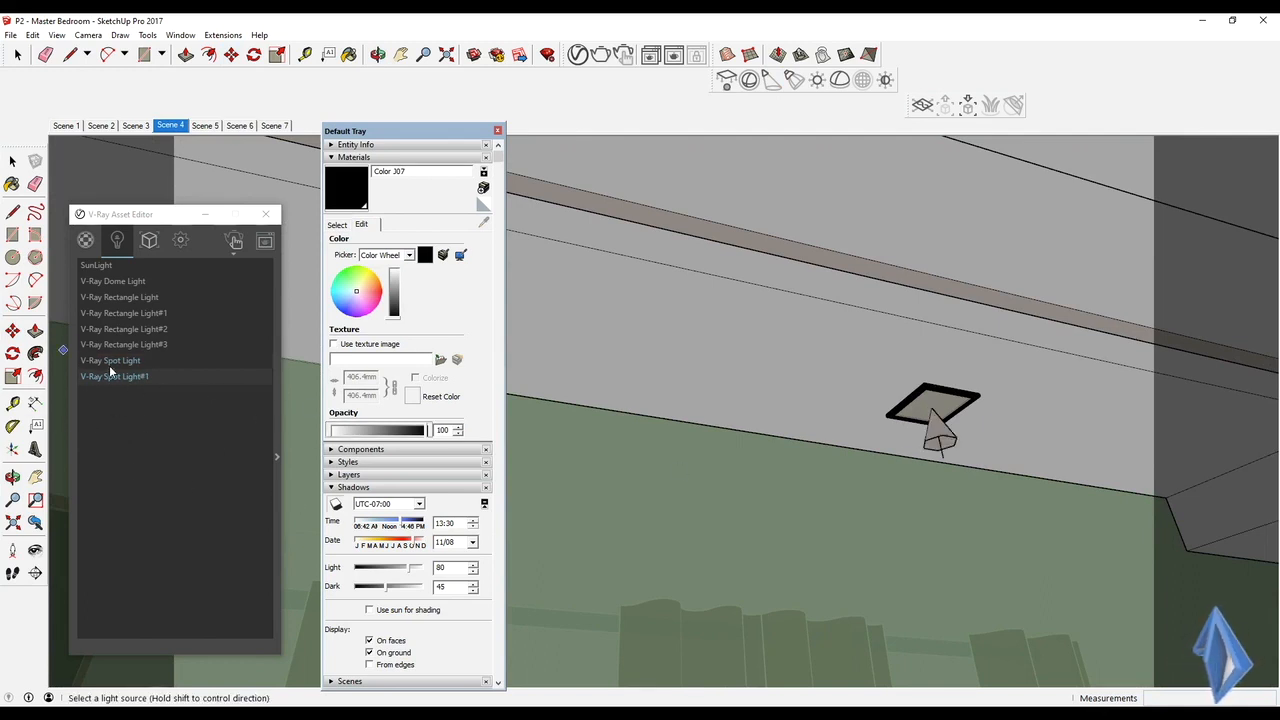
- Place a separate V-Ray spot light at the centre of each of the four remaining ceiling downlights
middle_drag(689, 353, 836, 277)
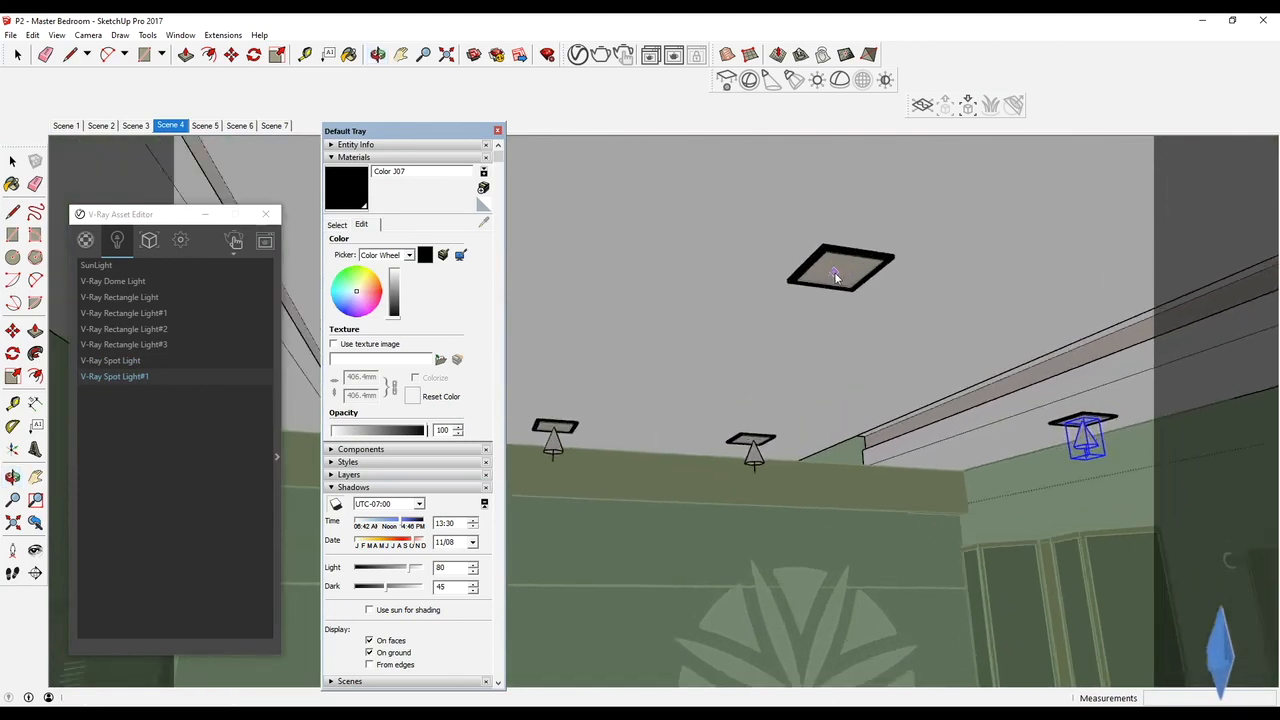
click(616, 408)
middle_drag(727, 400, 540, 370)
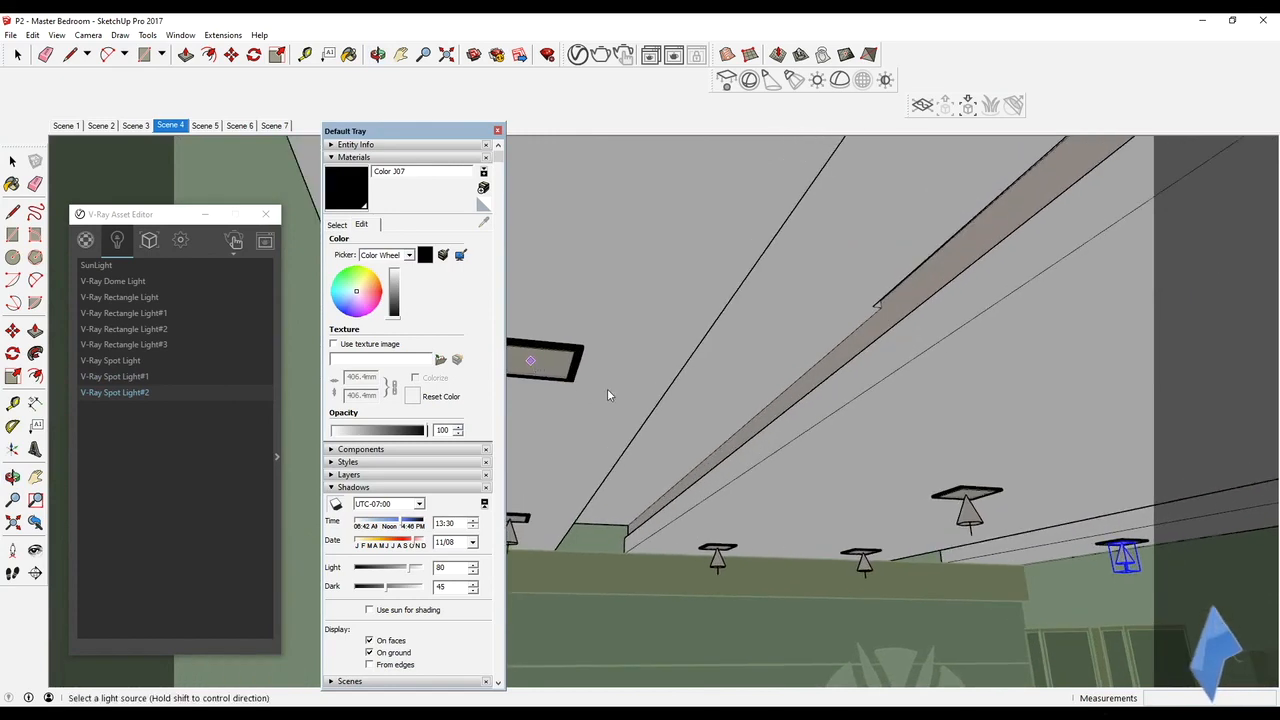
click(684, 397)
middle_drag(684, 397, 629, 349)
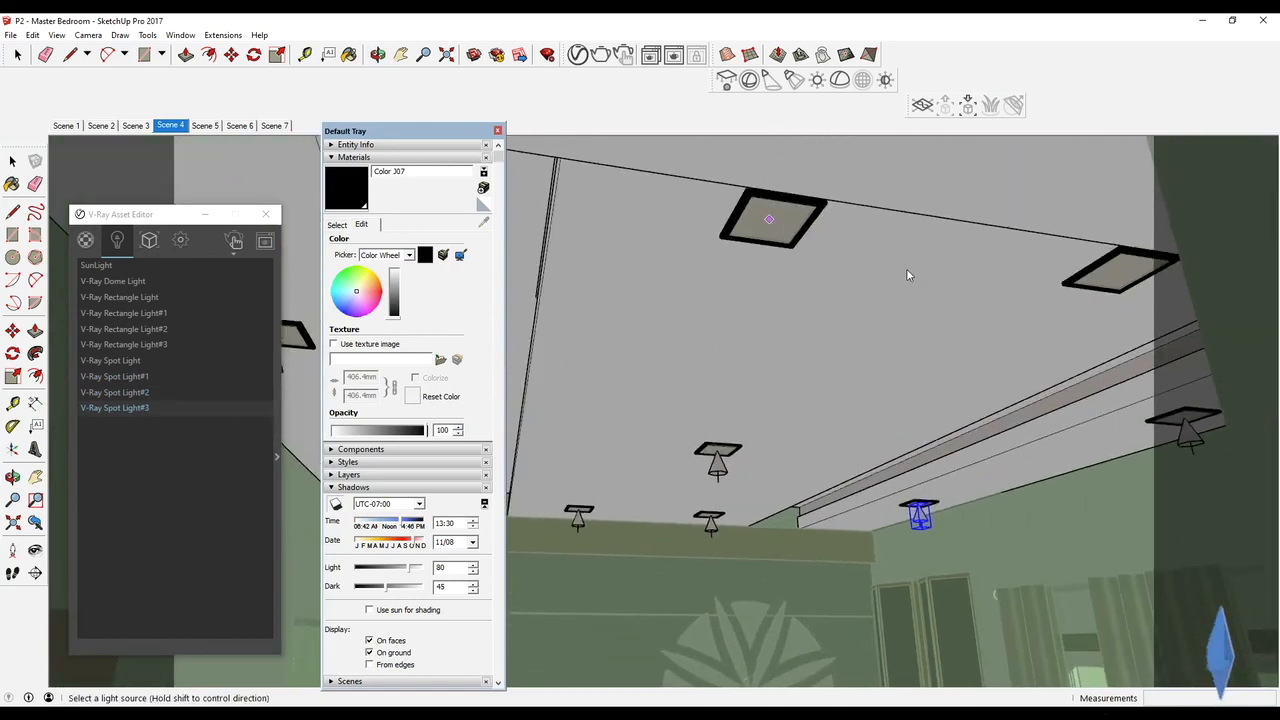
click(769, 219)
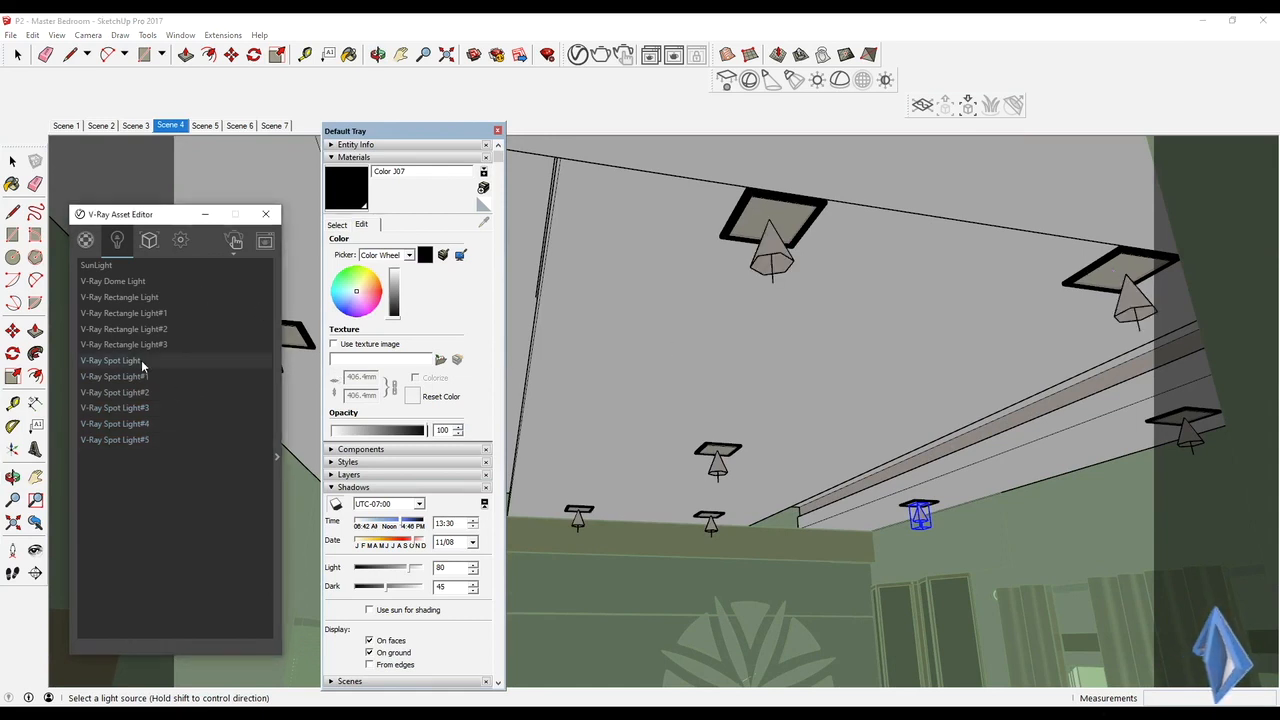
- Disable V-Ray Spot Light and V-Ray Spot Light#1 to #5, checking each light's Enabled setting
click(272, 456)
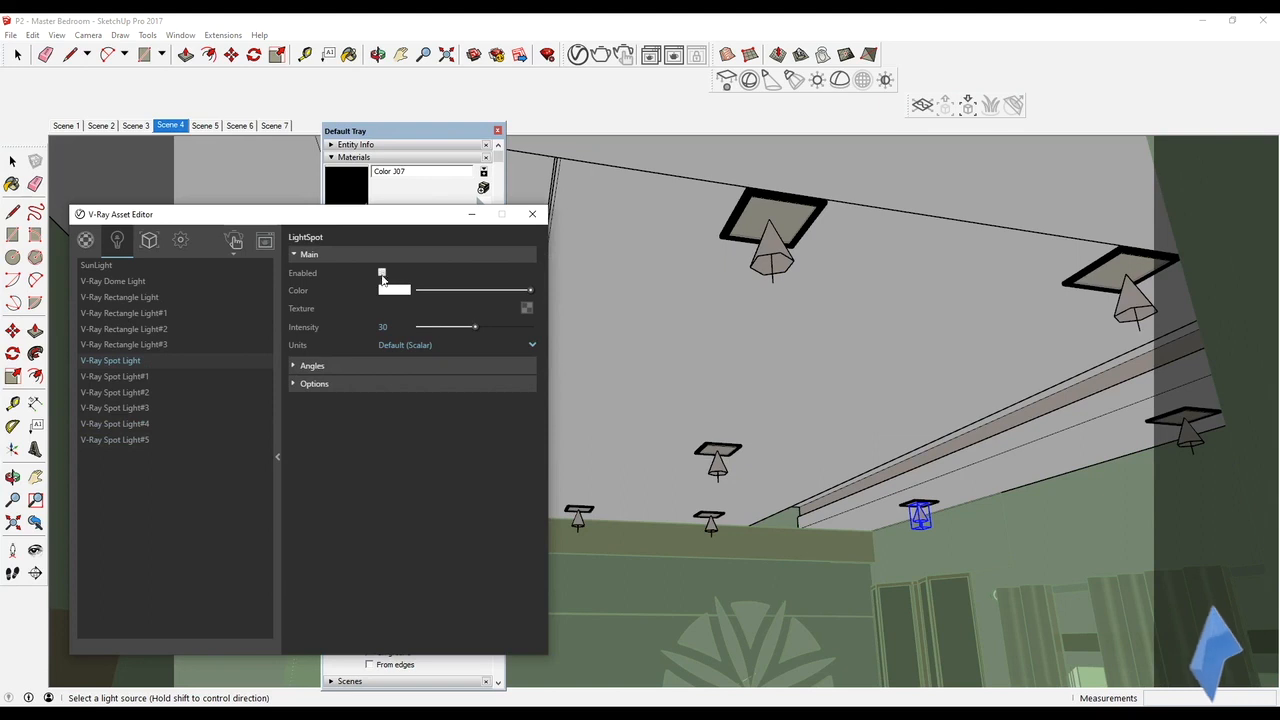
click(209, 375)
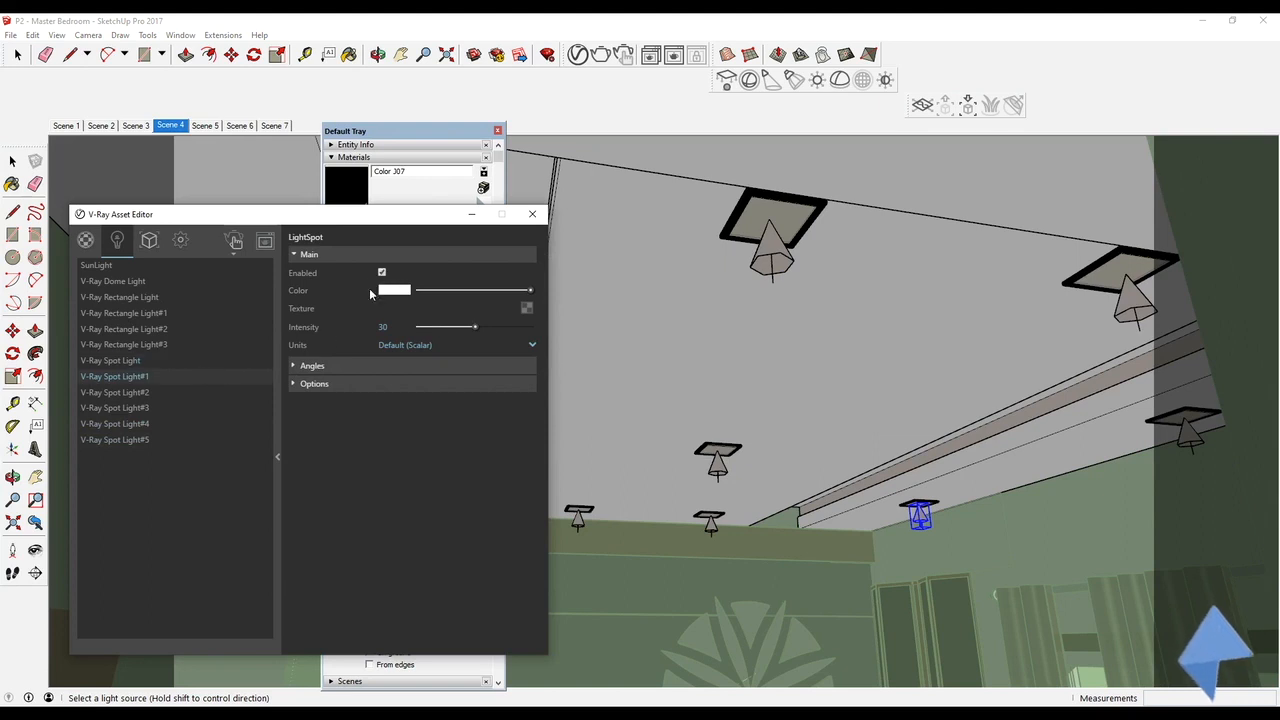
click(217, 394)
click(231, 412)
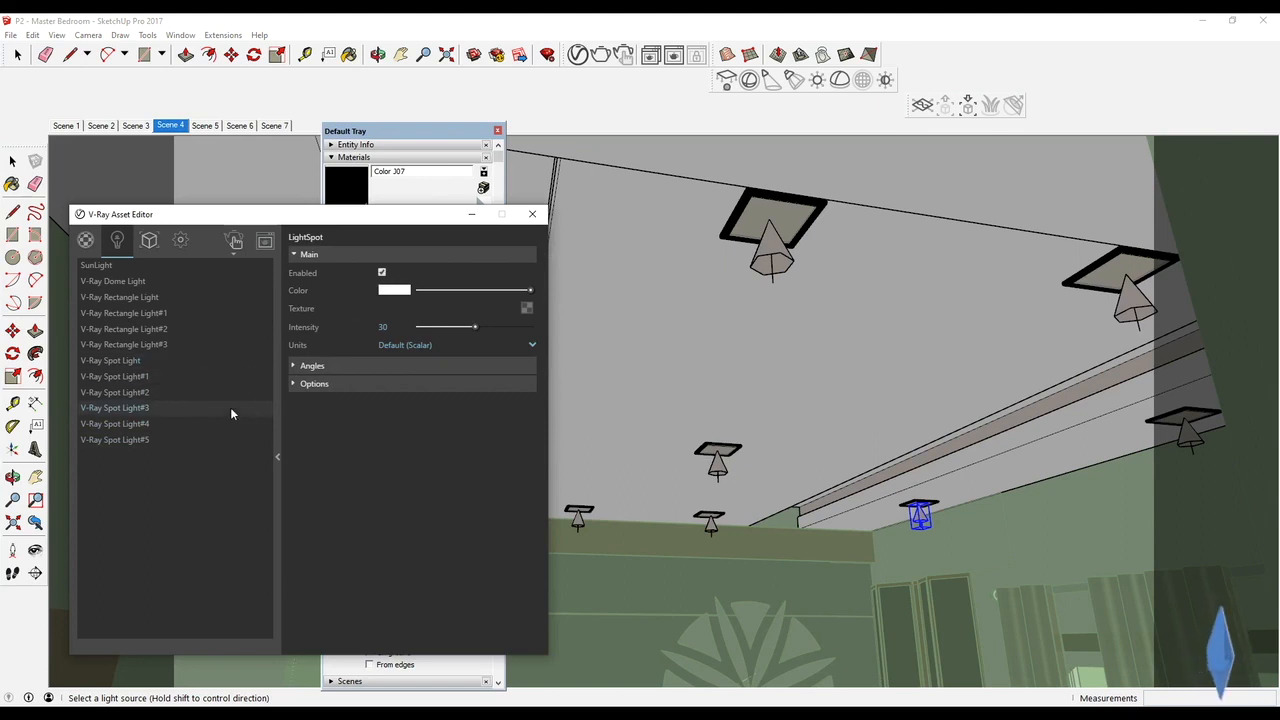
click(381, 273)
click(212, 424)
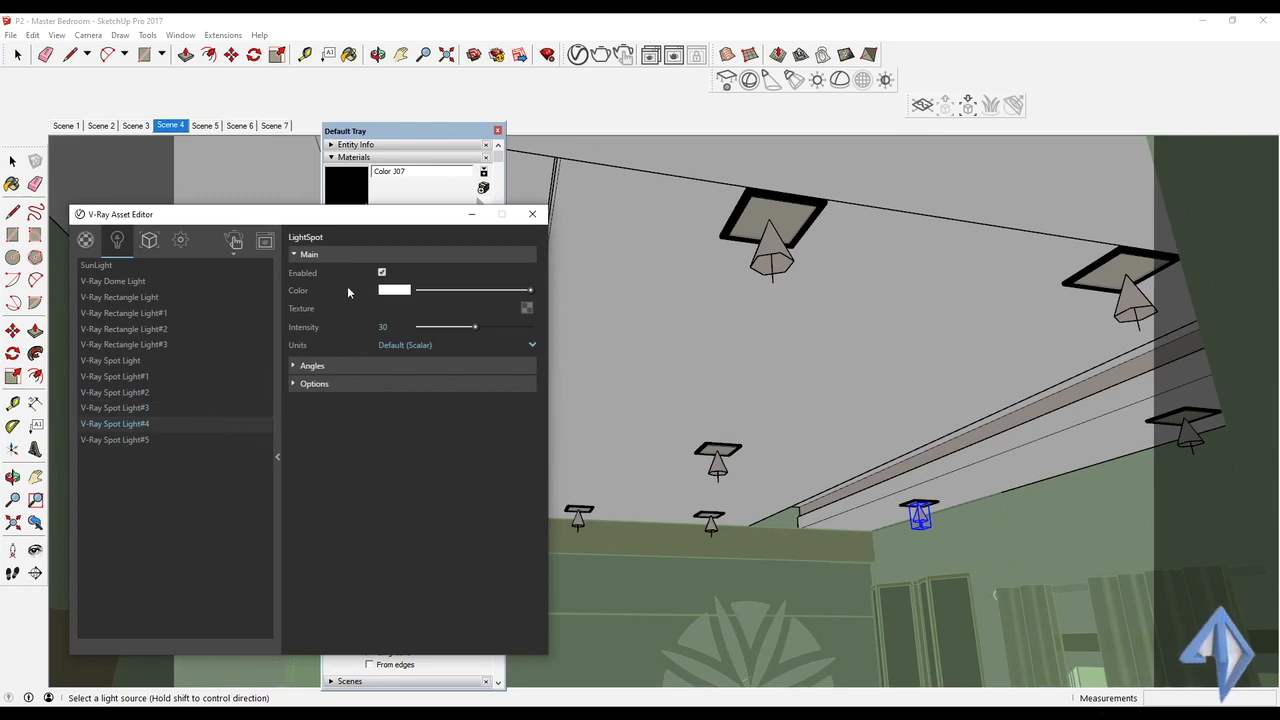
click(250, 440)
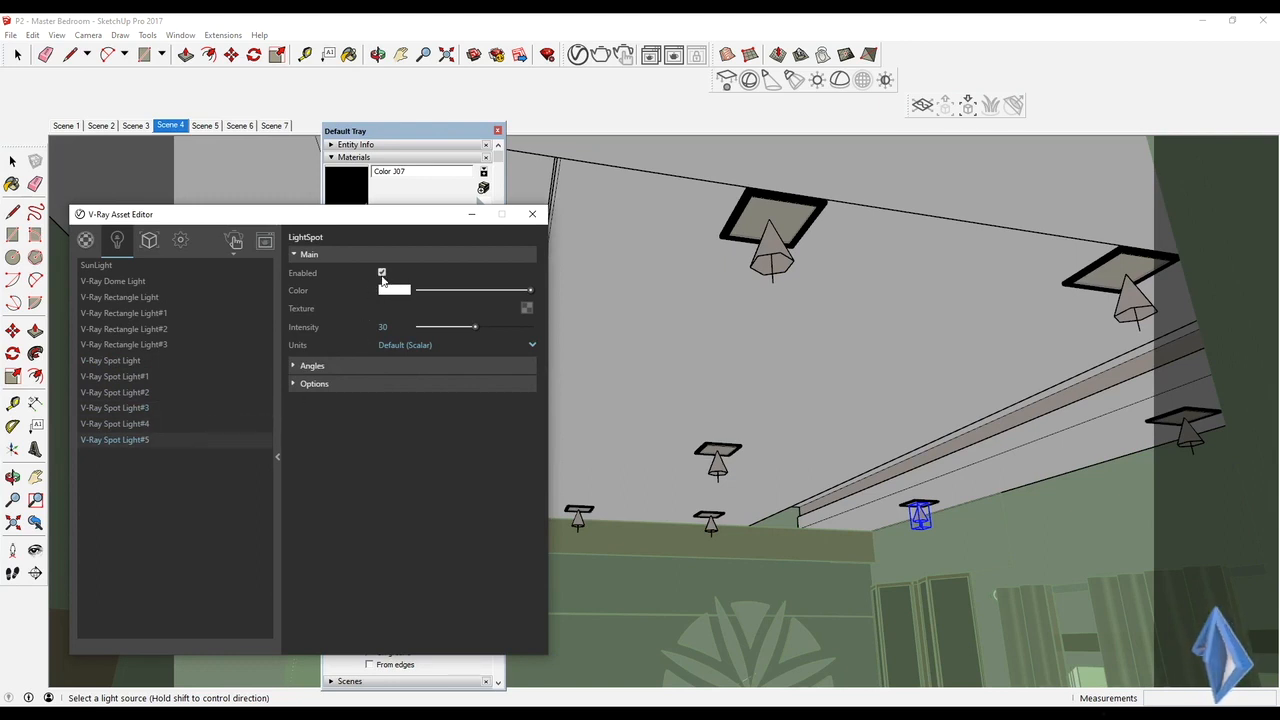
click(224, 427)
click(228, 442)
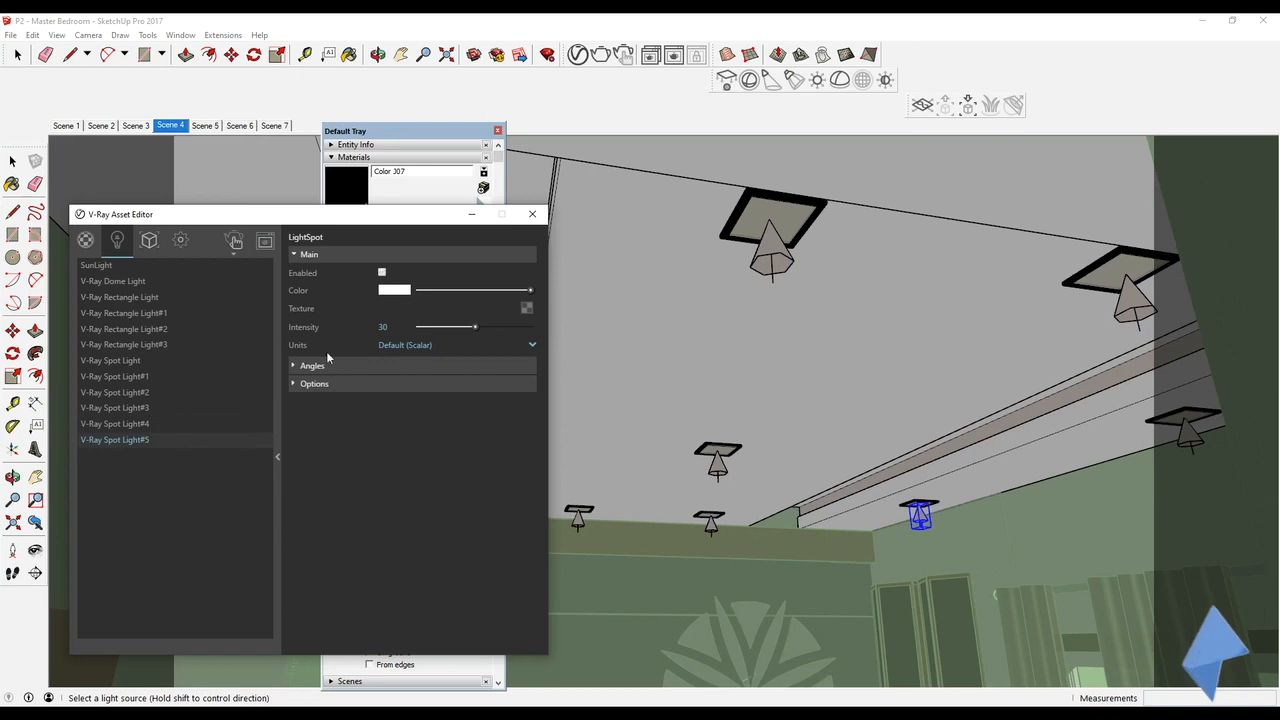
click(232, 409)
click(203, 393)
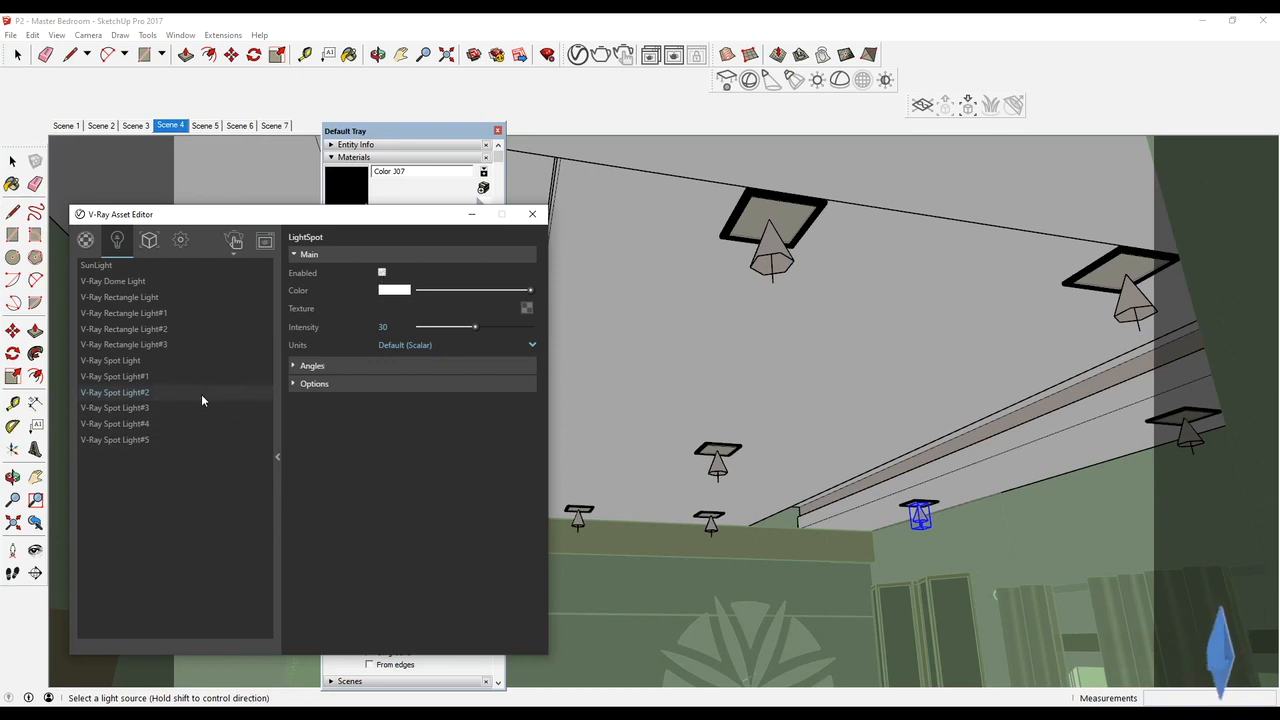
click(382, 273)
click(232, 377)
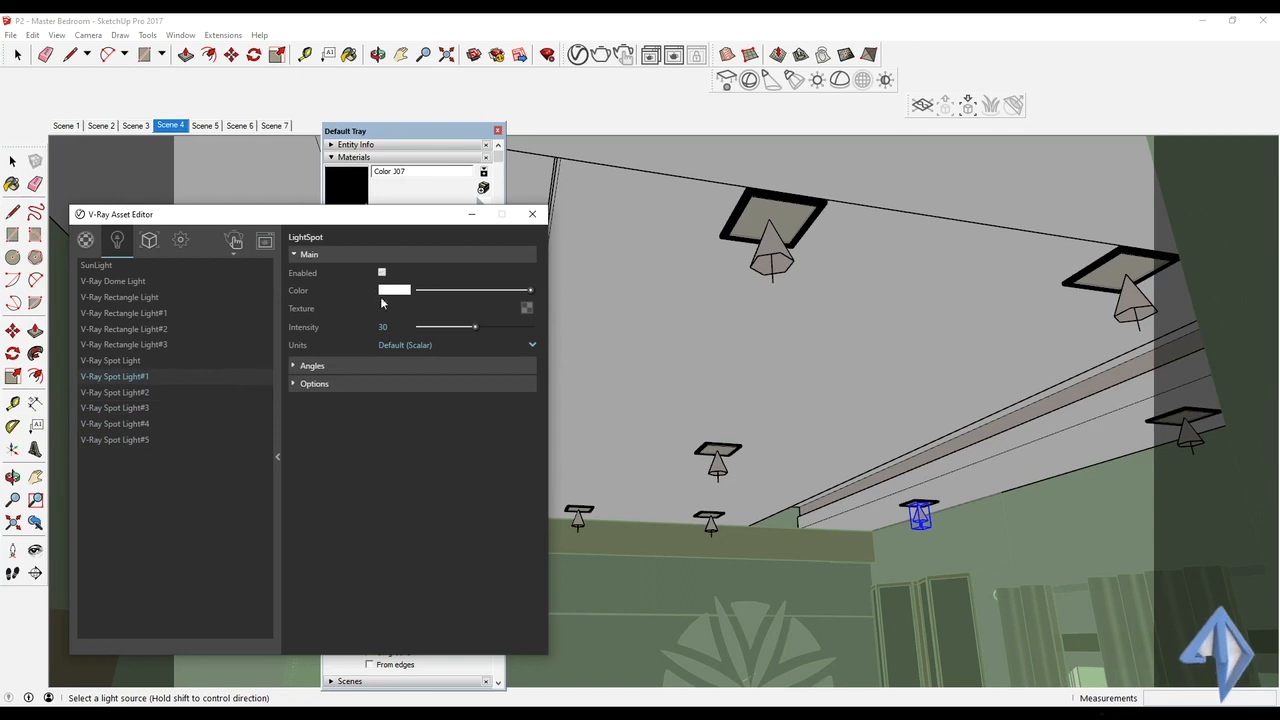
- Keep only V-Ray Spot Light enabled among the spot lights and close the Default Tray
click(193, 361)
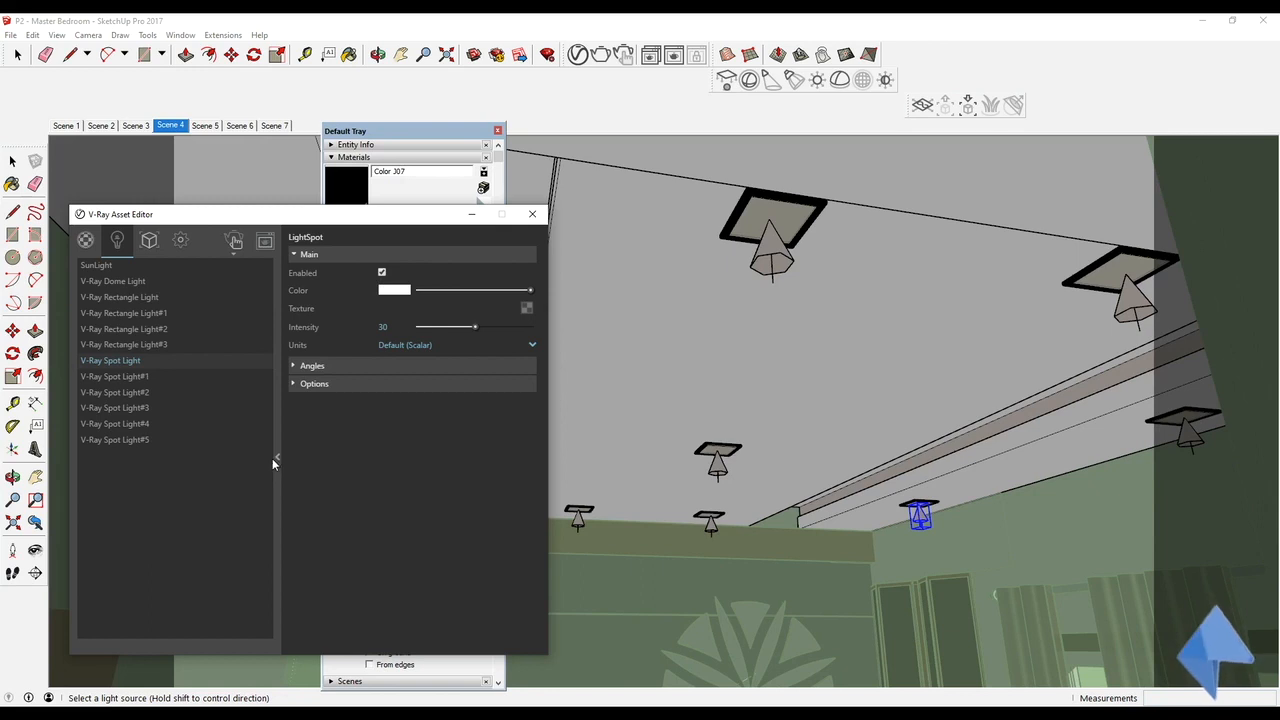
drag(441, 136, 722, 143)
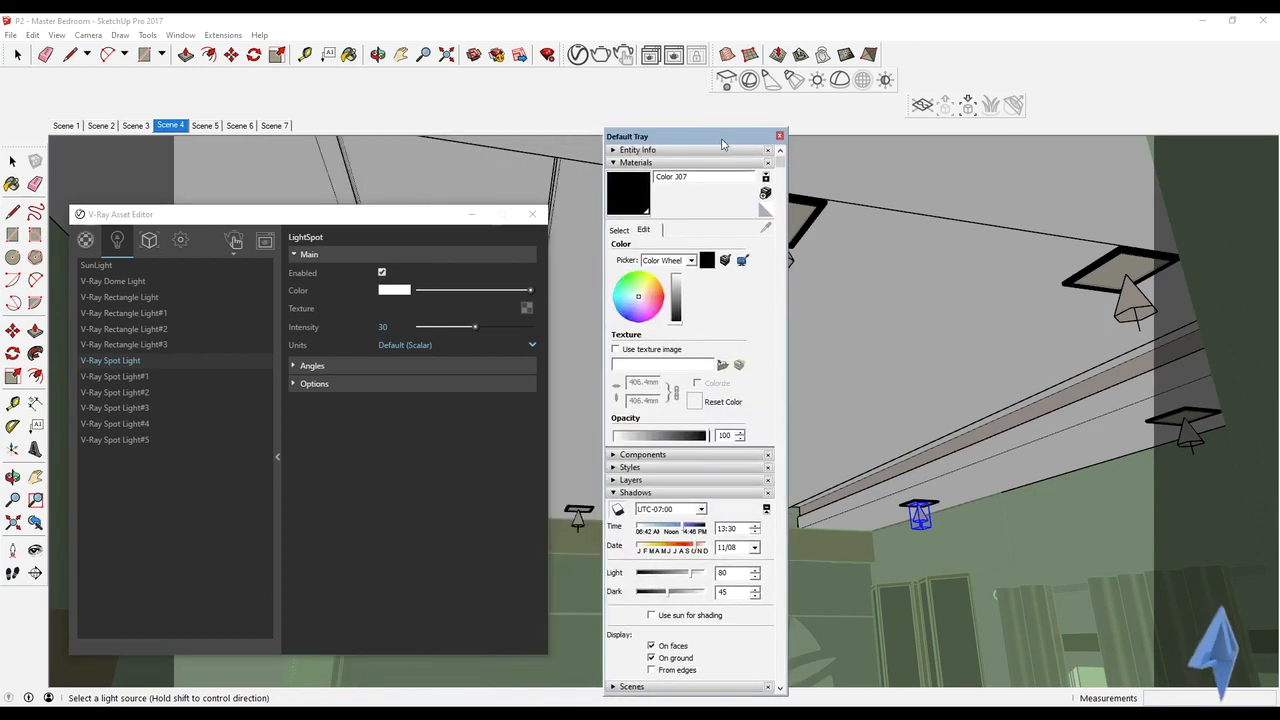
click(780, 137)
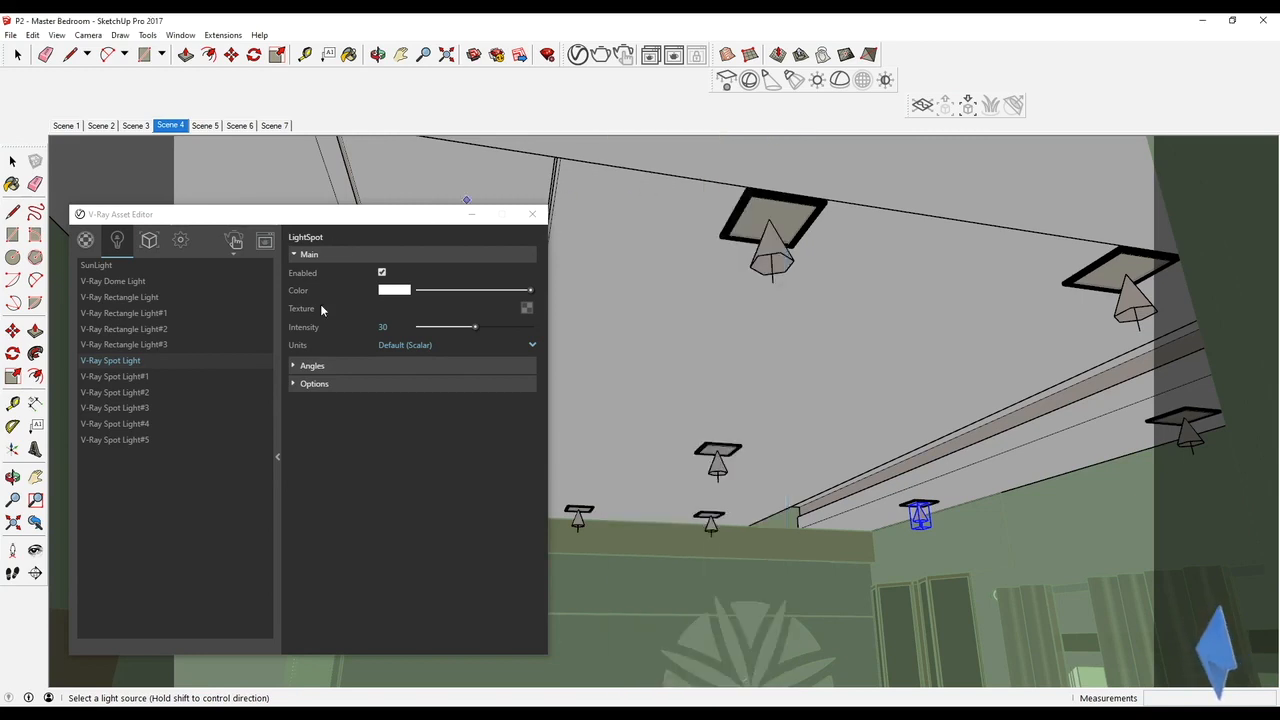
- Start an interactive V-Ray render of Scene 3, switch on Material Override and check the image in the frame buffer
click(148, 128)
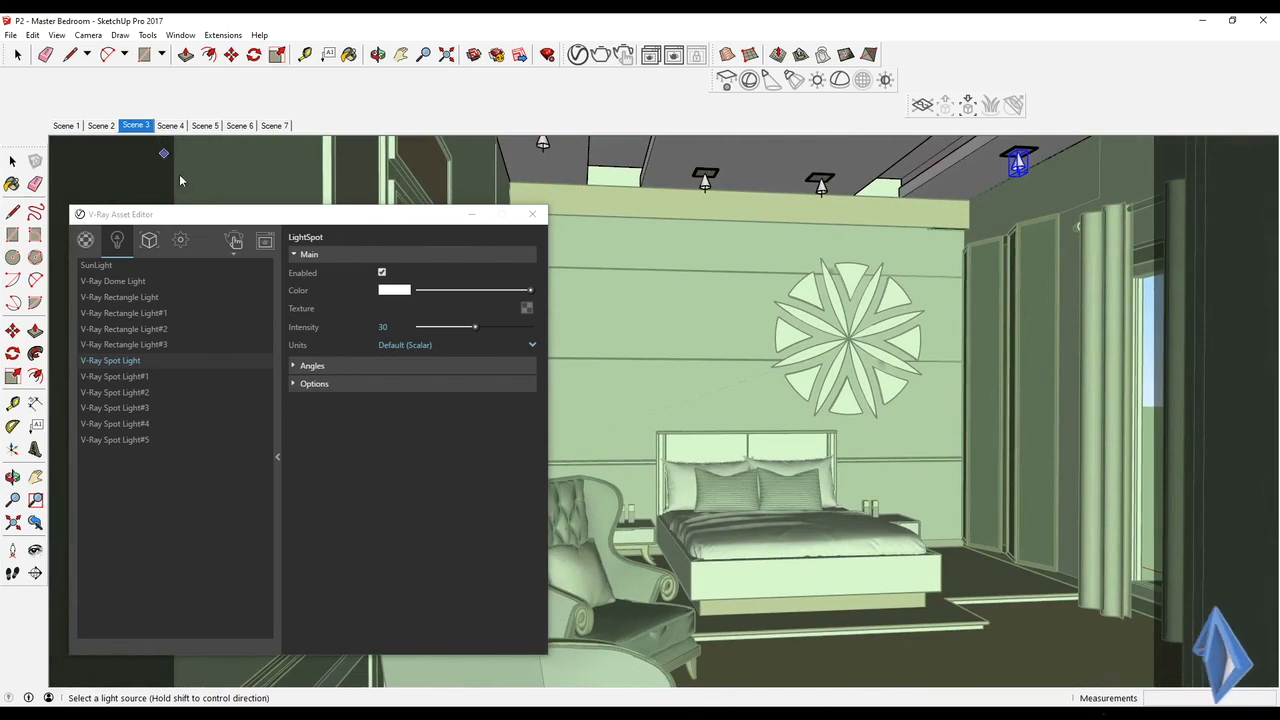
click(625, 57)
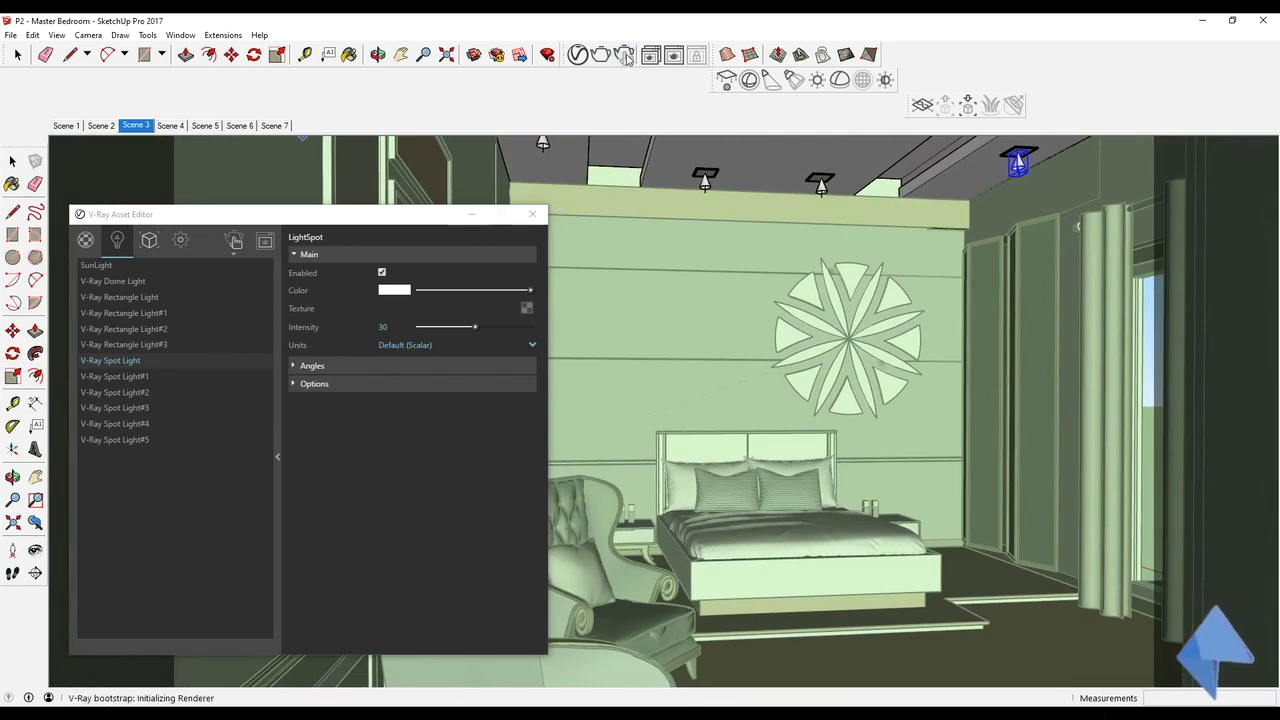
click(181, 242)
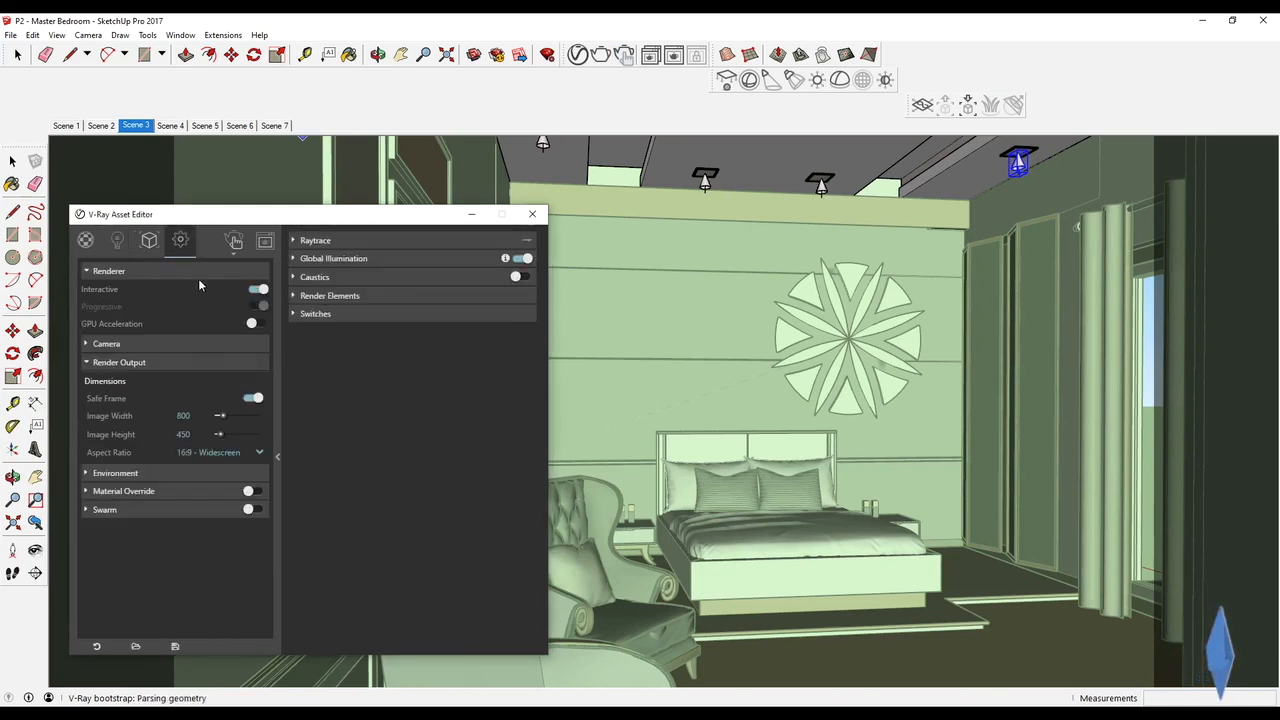
click(250, 492)
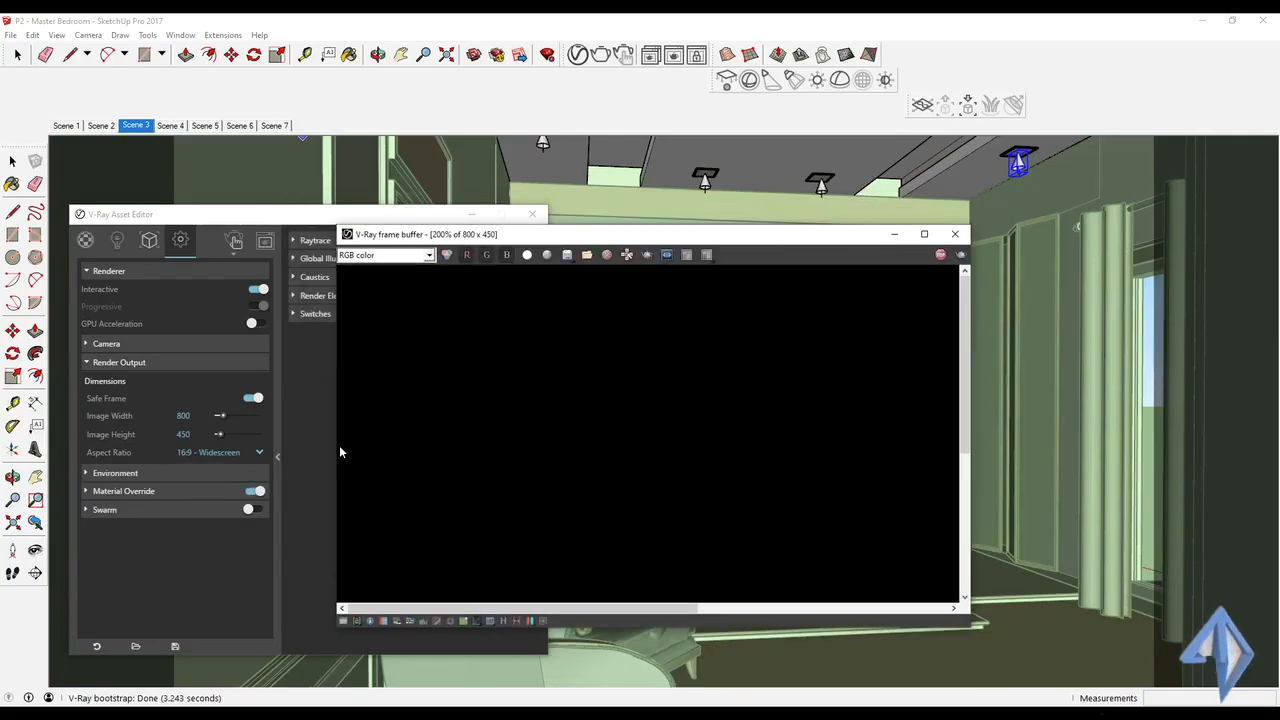
drag(735, 234, 911, 201)
scroll(783, 332, down, 3)
scroll(783, 332, up, 3)
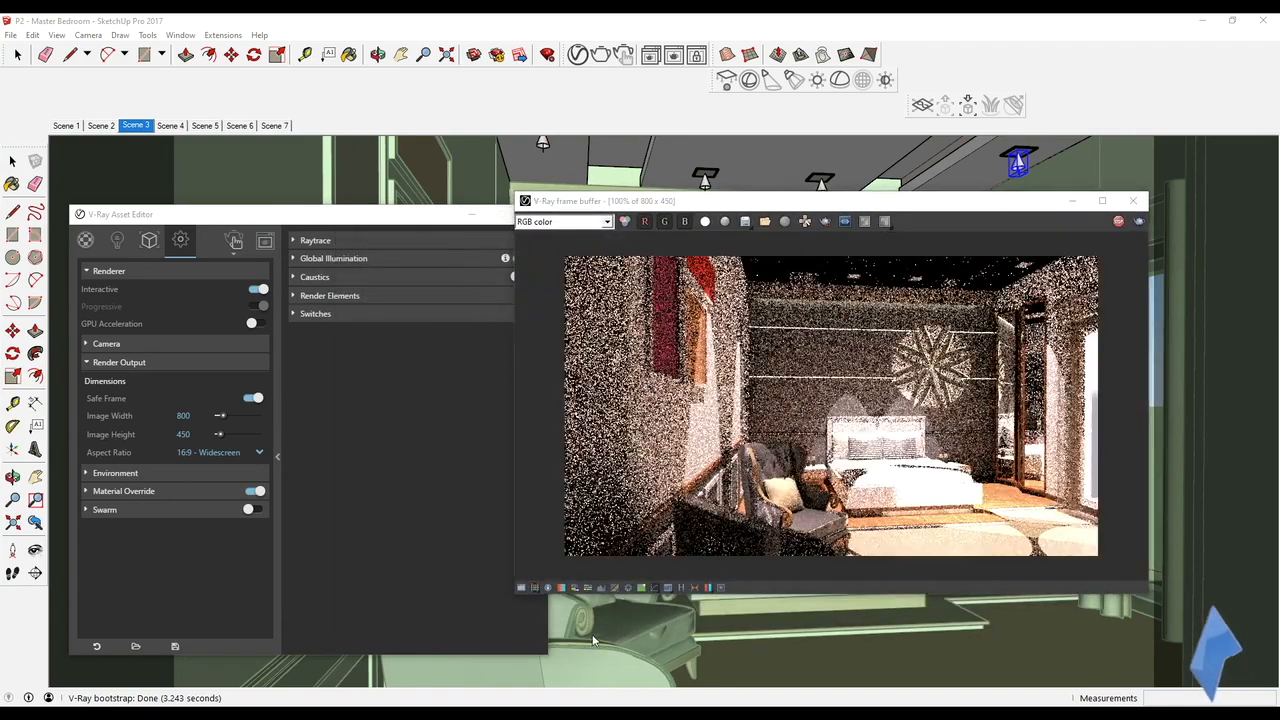
middle_drag(578, 612, 586, 613)
- Stop the running render, restart the interactive render with Material Override switched on, and examine the light on the headboard wall
click(252, 491)
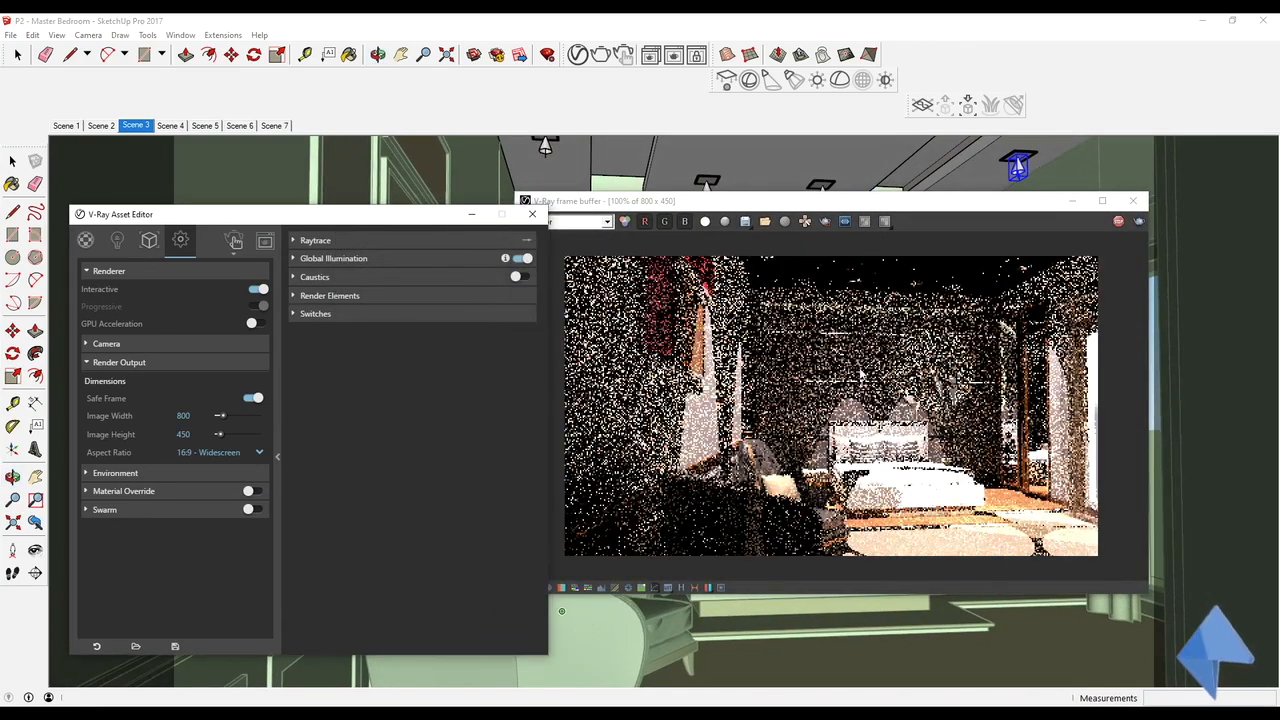
click(1120, 221)
click(1133, 201)
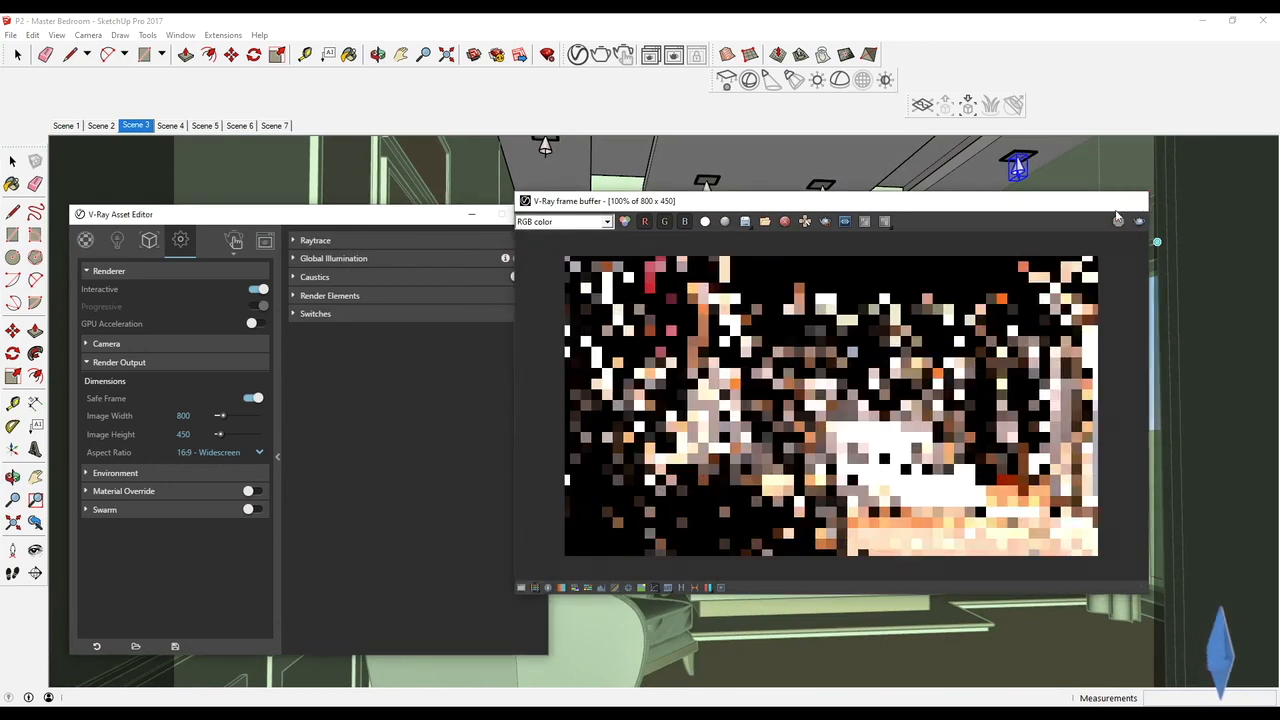
click(258, 491)
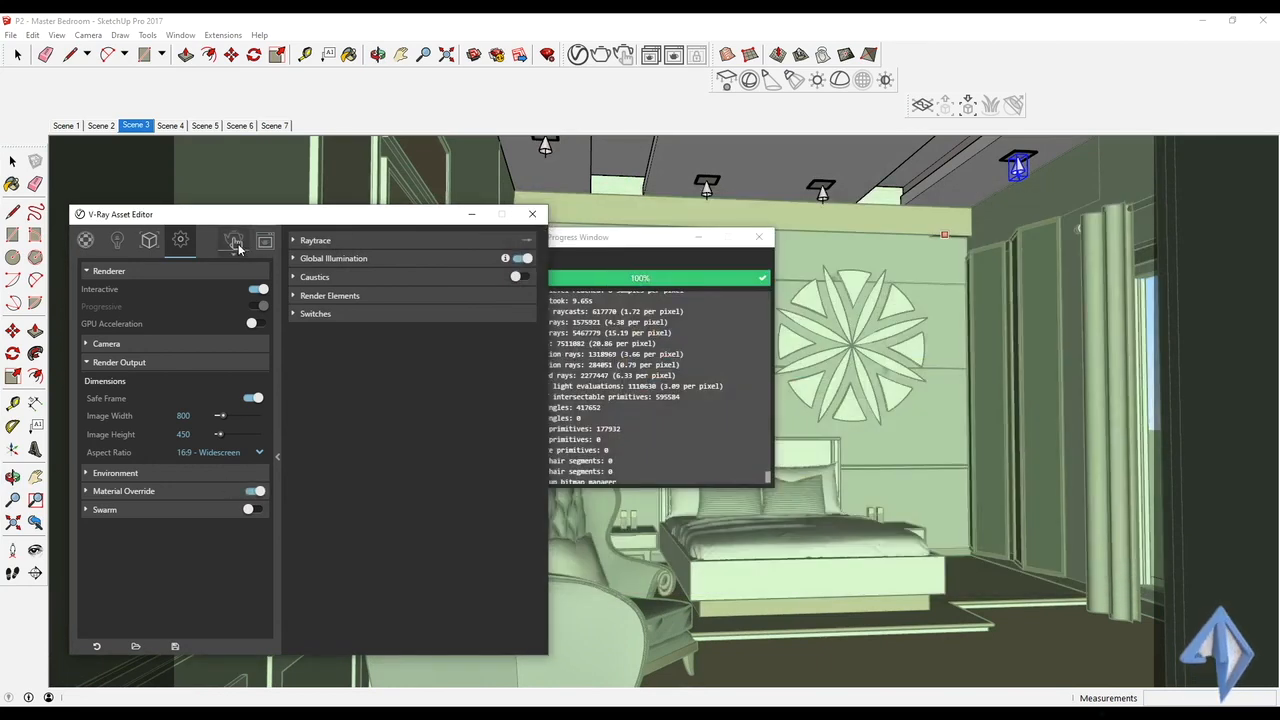
click(758, 237)
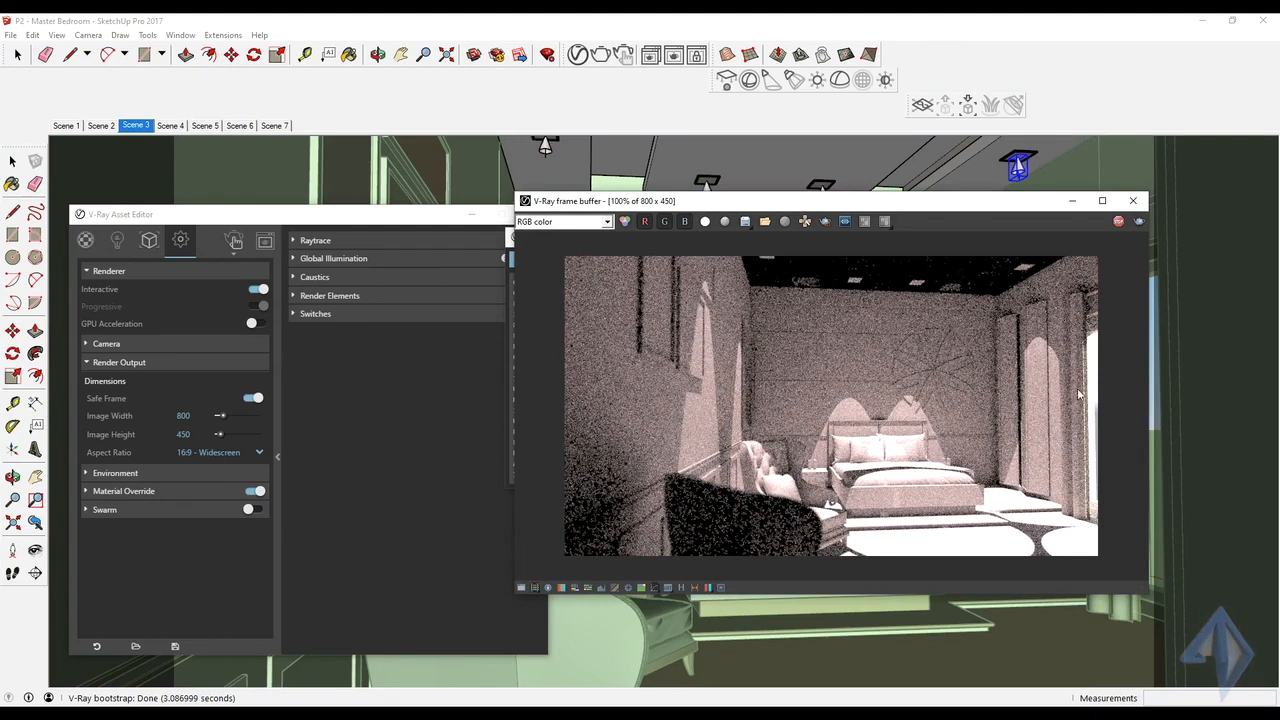
scroll(899, 461, up, 3)
scroll(755, 420, down, 2)
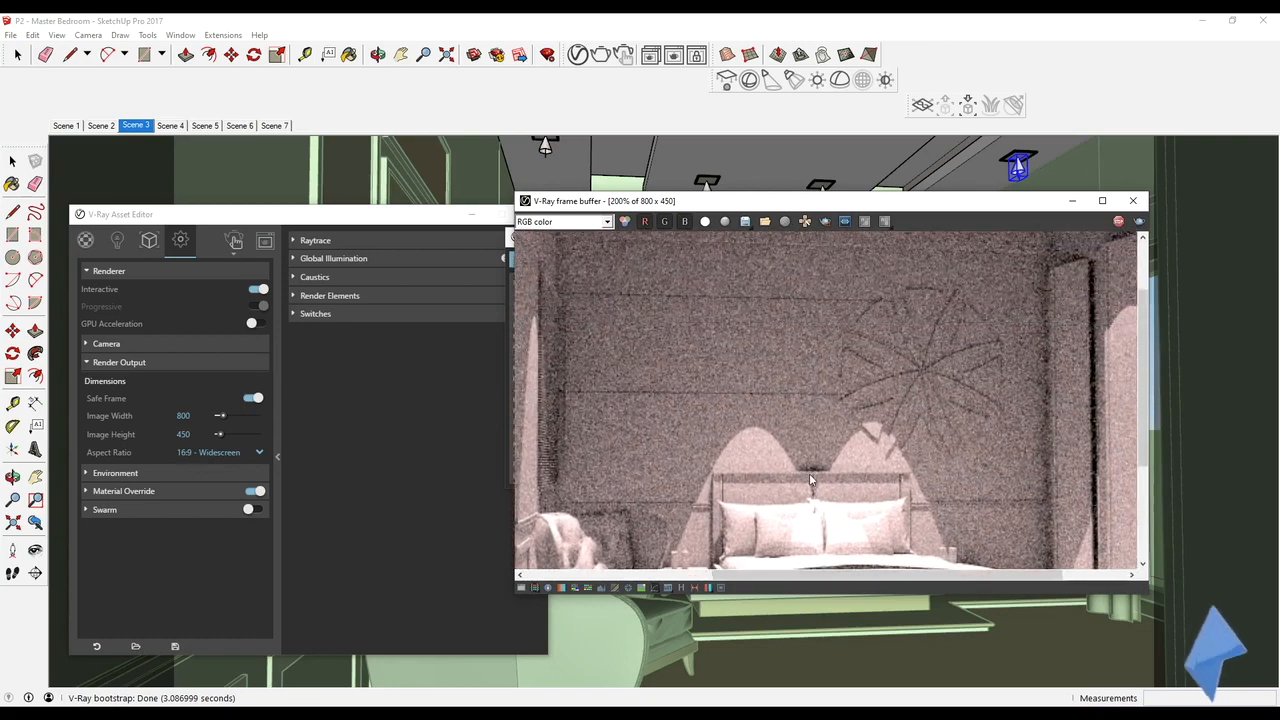
scroll(815, 455, down, 2)
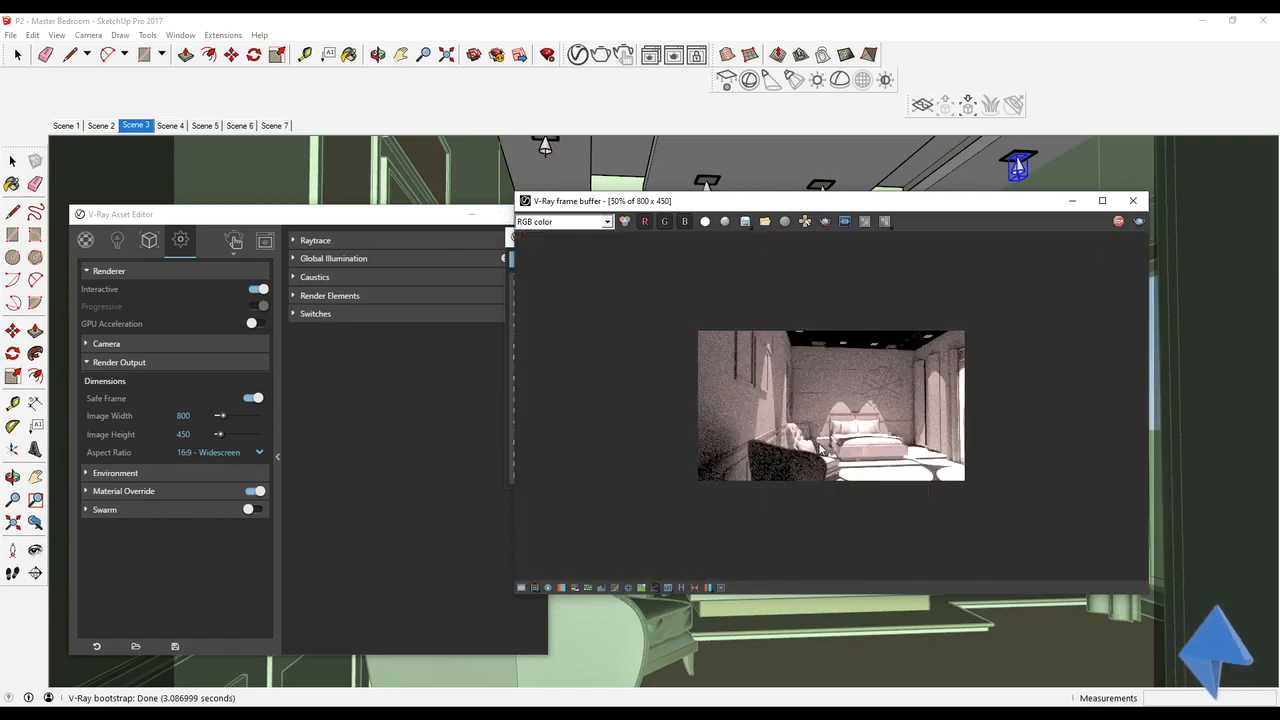
scroll(835, 410, up, 1)
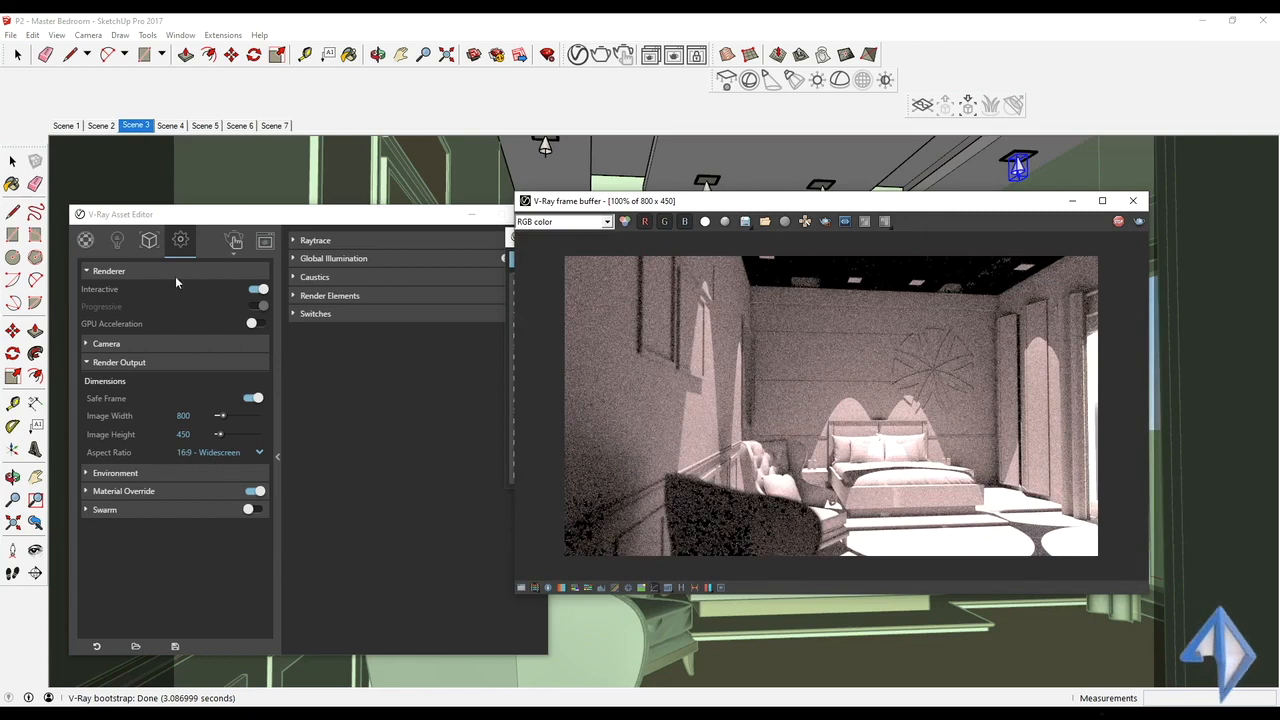
- Sample the material of the ceiling downlight near the headboard wall to bring up its settings in the V-Ray material editor
click(119, 243)
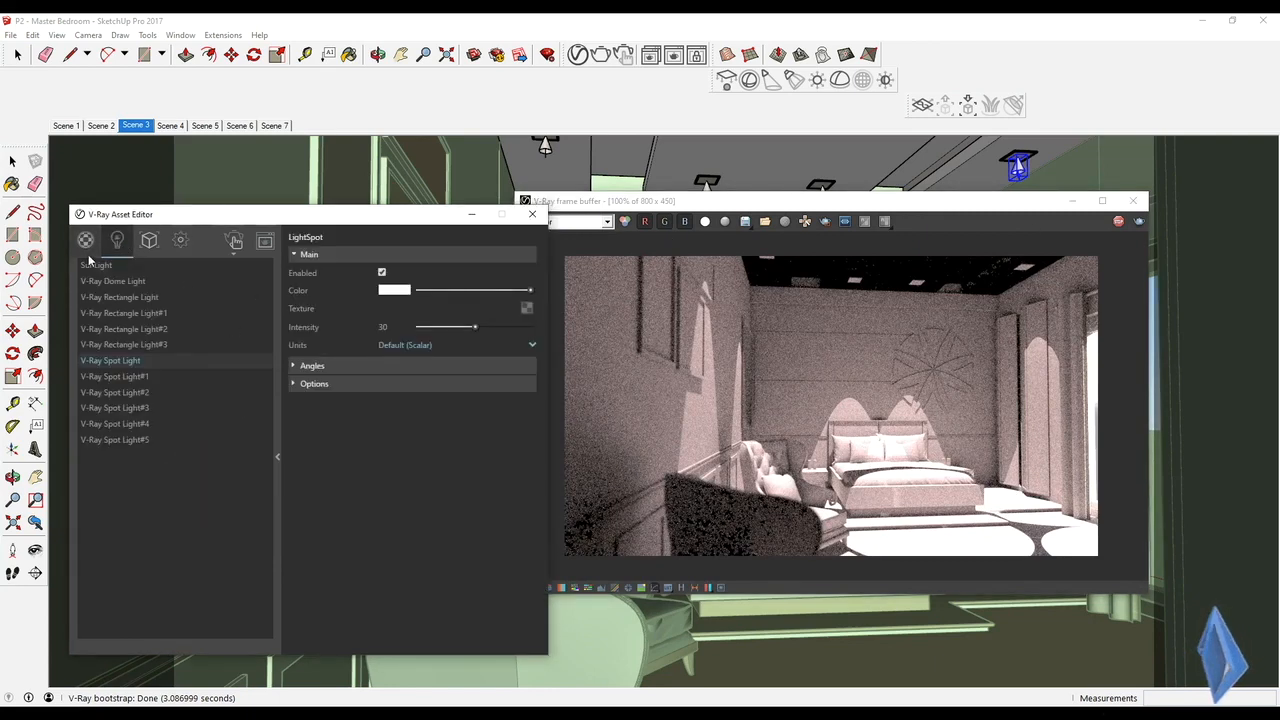
click(87, 245)
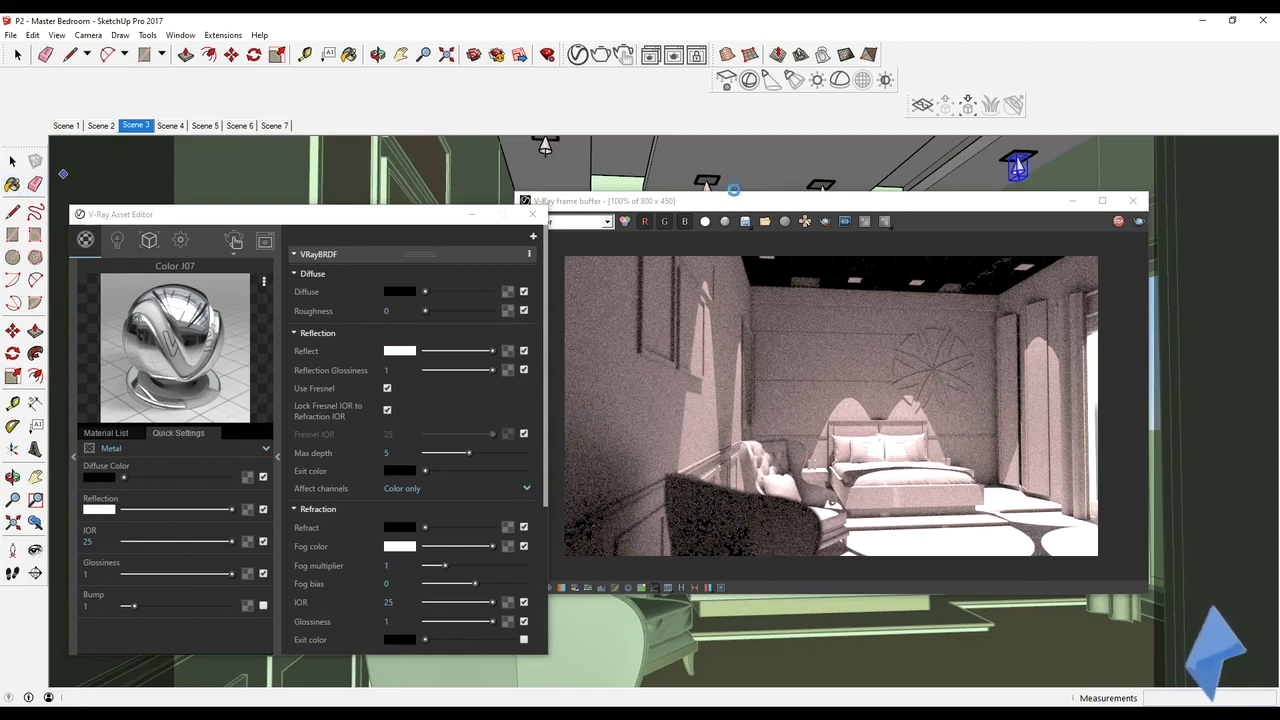
key(b)
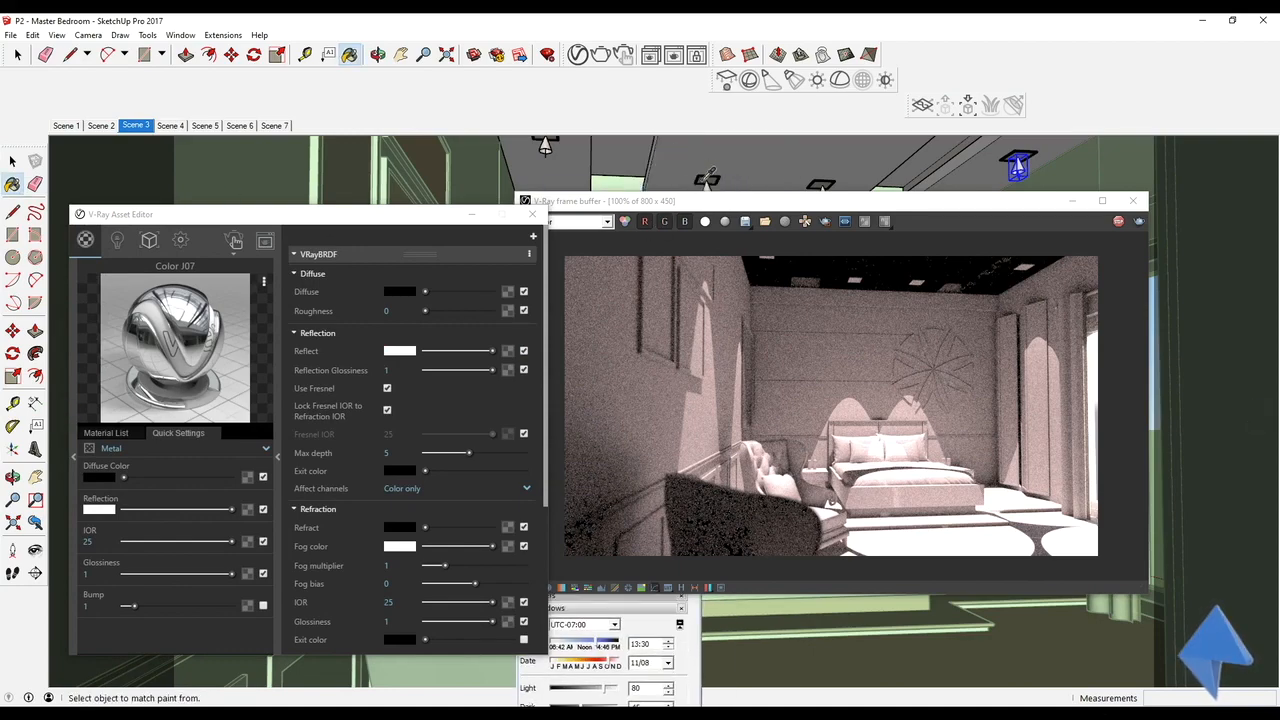
alt+click(707, 178)
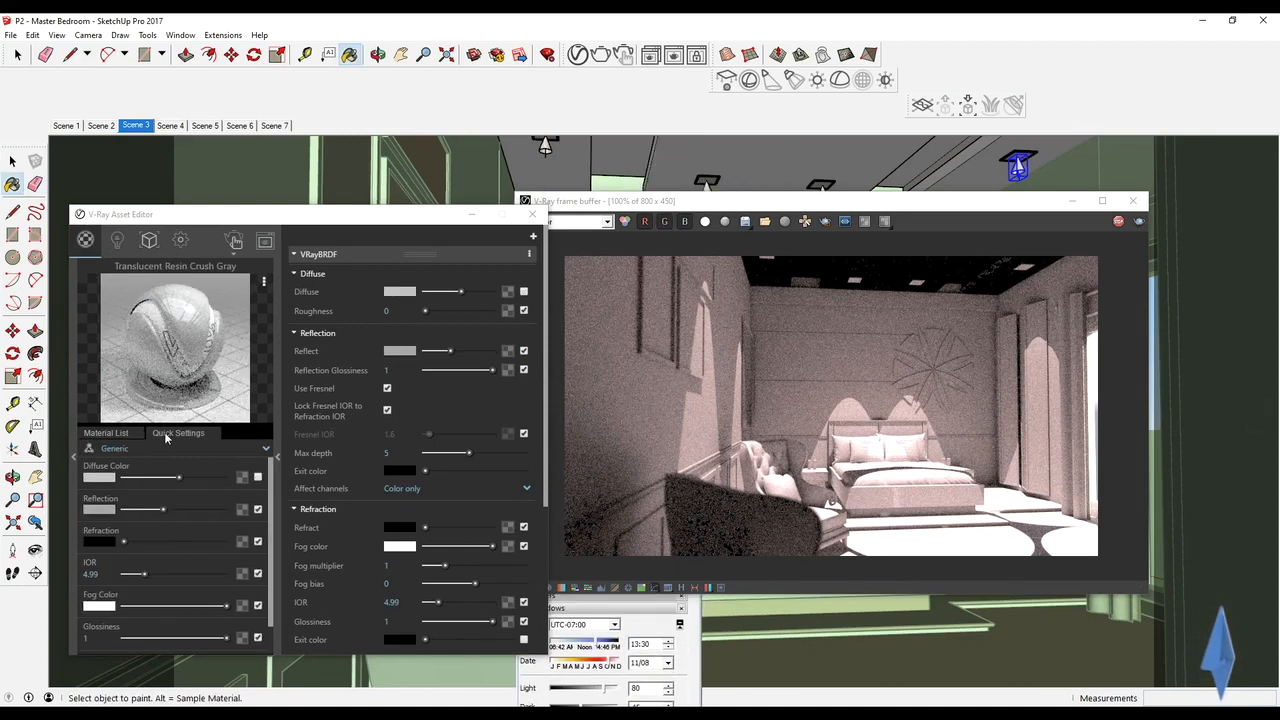
scroll(758, 156, up, 2)
scroll(758, 156, up, 2)
middle_drag(758, 156, 703, 162)
scroll(703, 162, up, 3)
alt+click(703, 162)
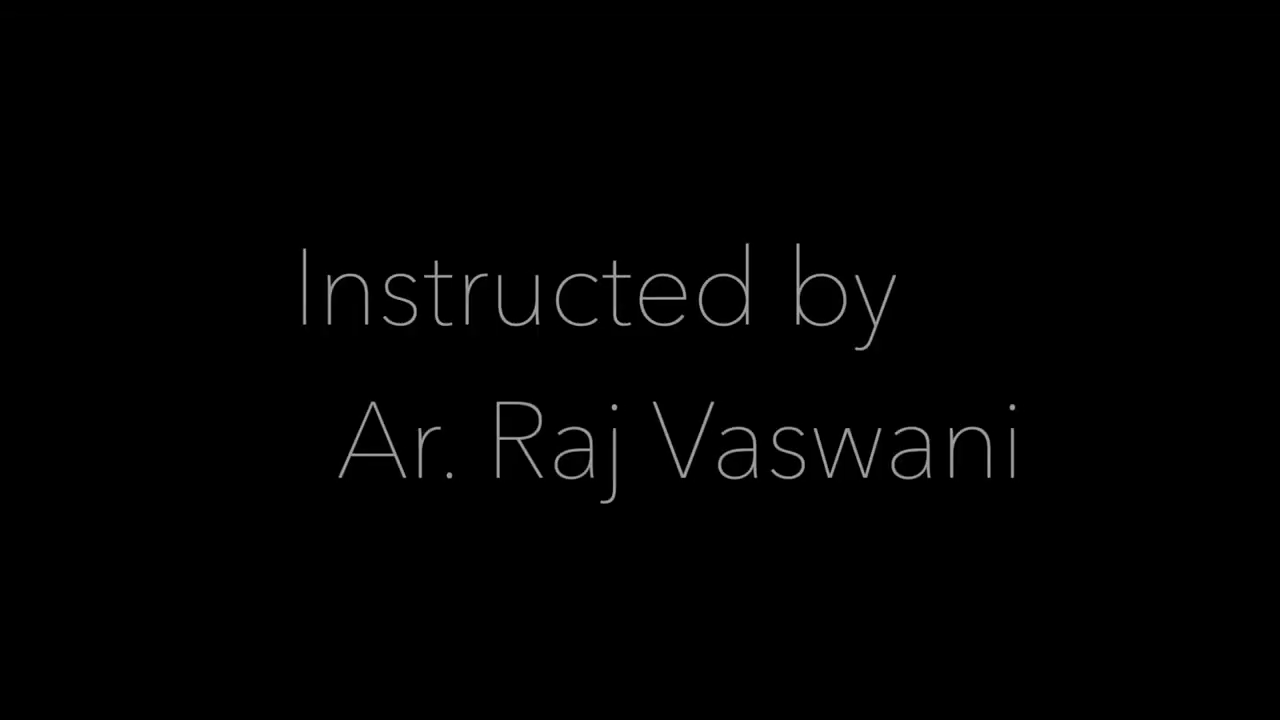